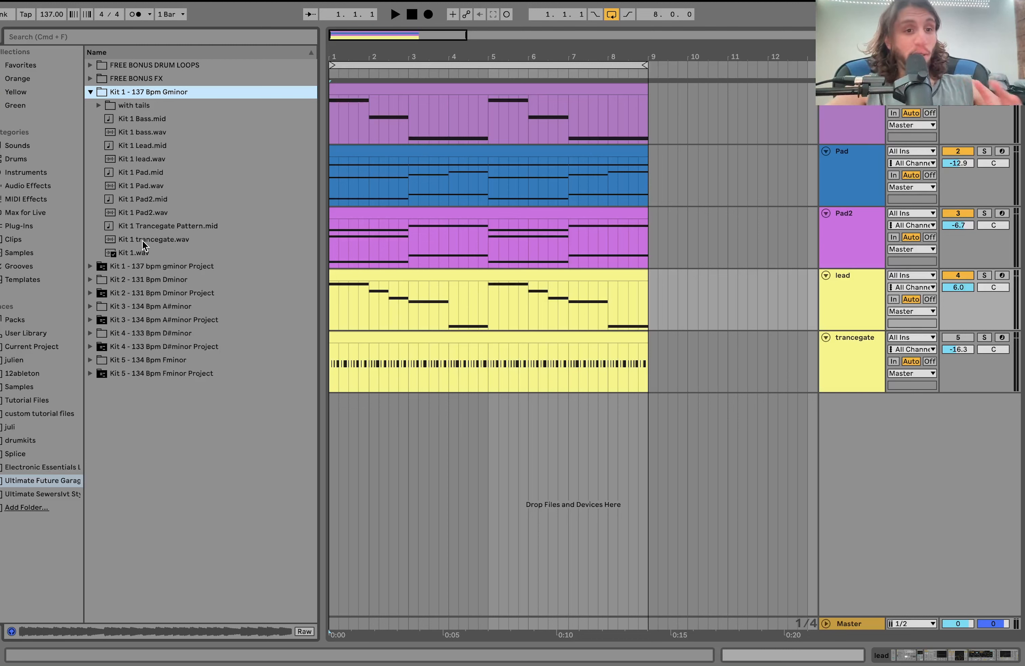
Look through the Kit 1 - 137 Bpm Gminor sample folder and its matching project folder.
click(98, 105)
click(99, 105)
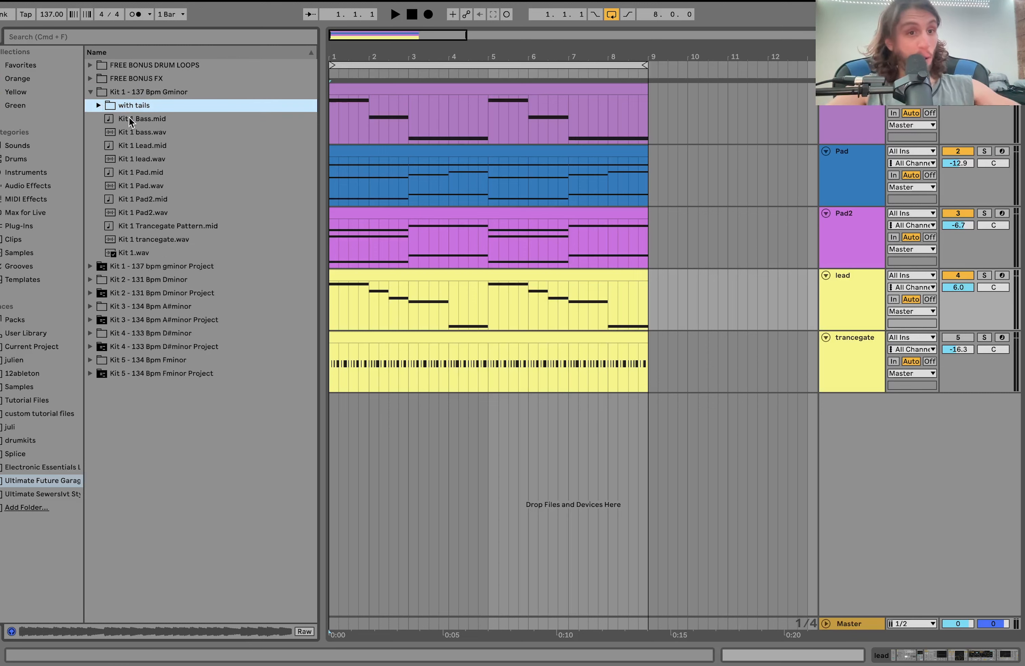
click(93, 264)
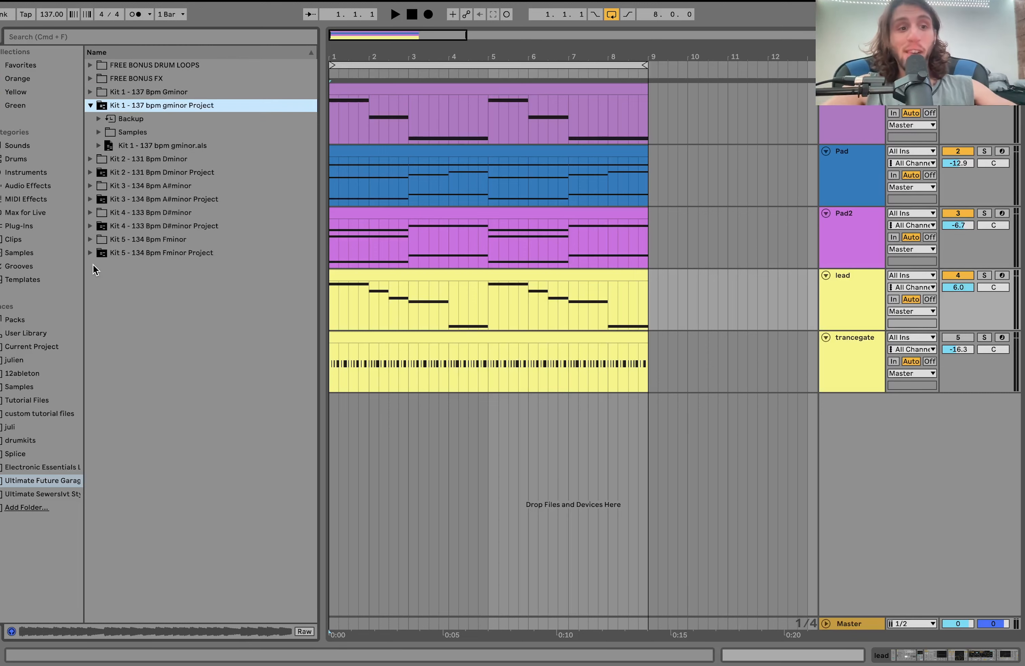
click(92, 91)
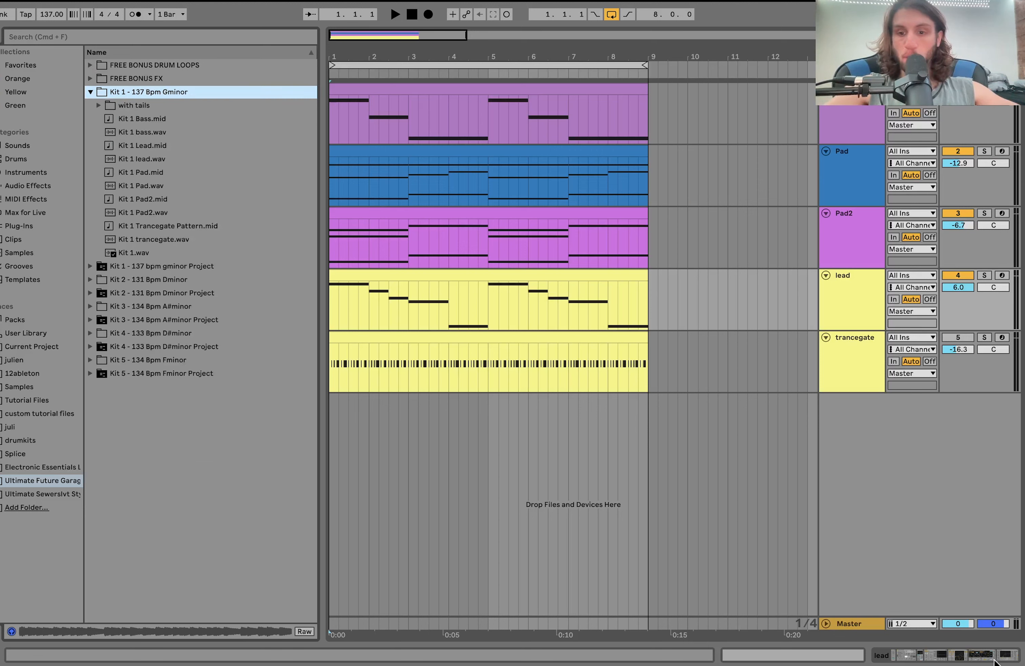
Preview the full loops Kit 1.wav, Kit 3.wav, Kit 4.wav and Kit 5.wav, and replay Kit 3.wav.
click(139, 253)
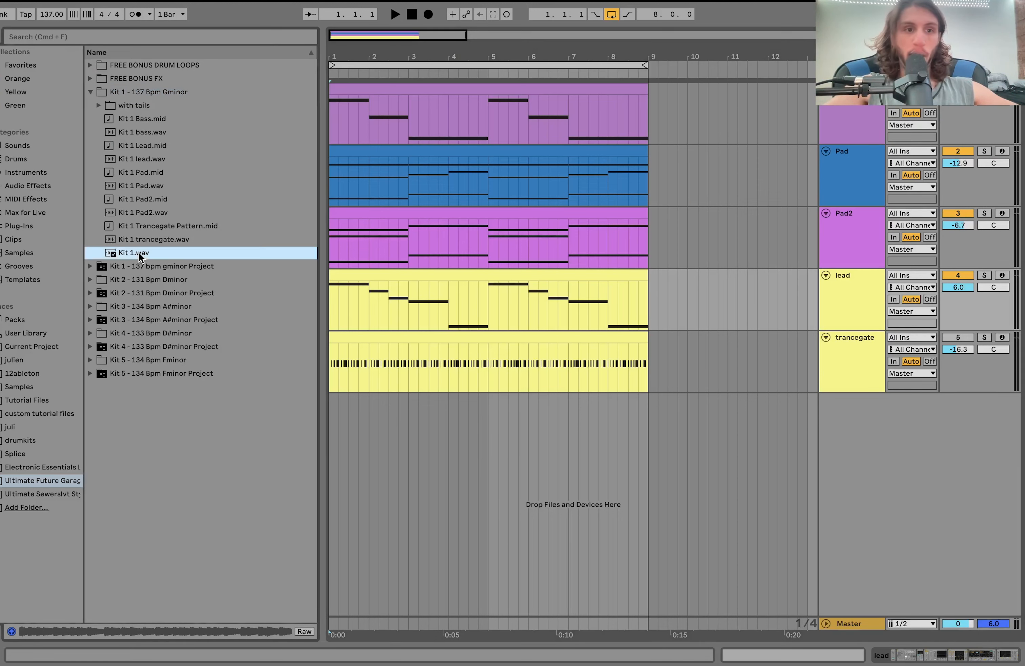
click(90, 306)
click(138, 280)
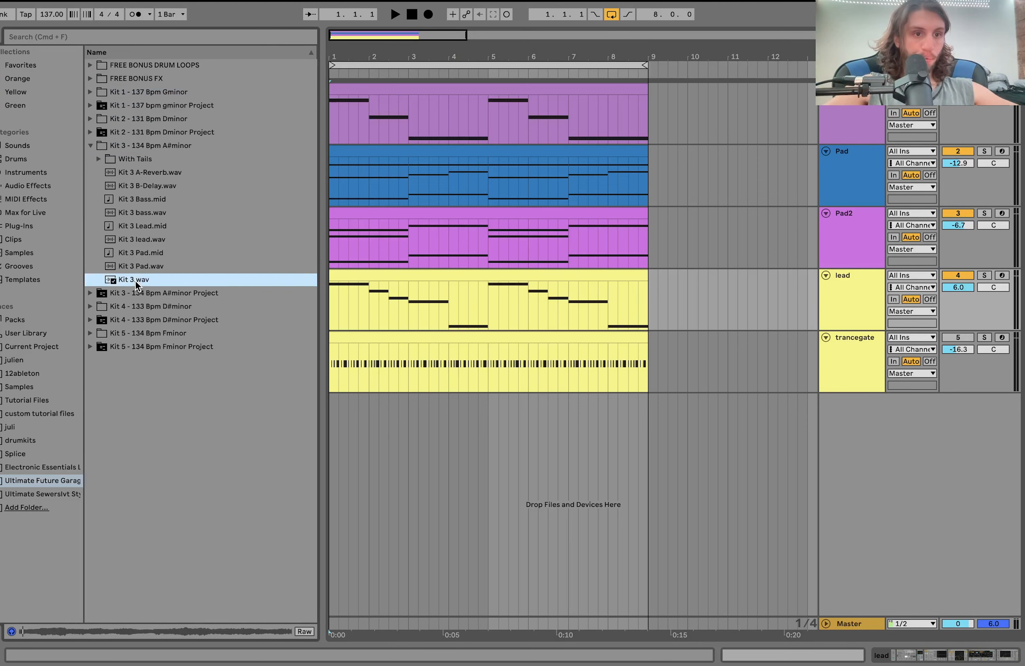
click(88, 306)
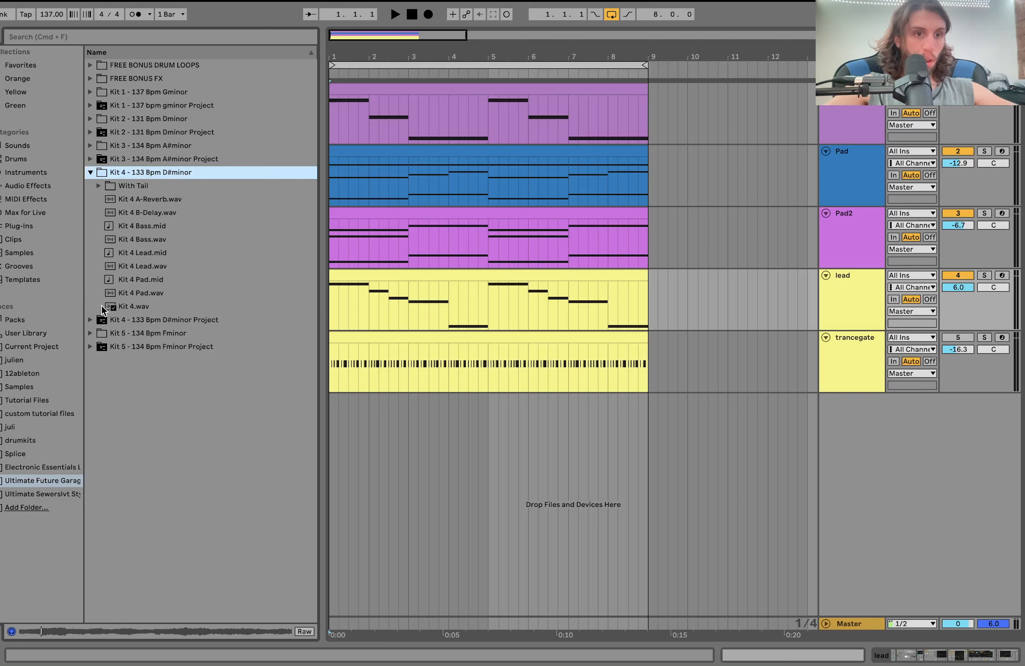
click(130, 307)
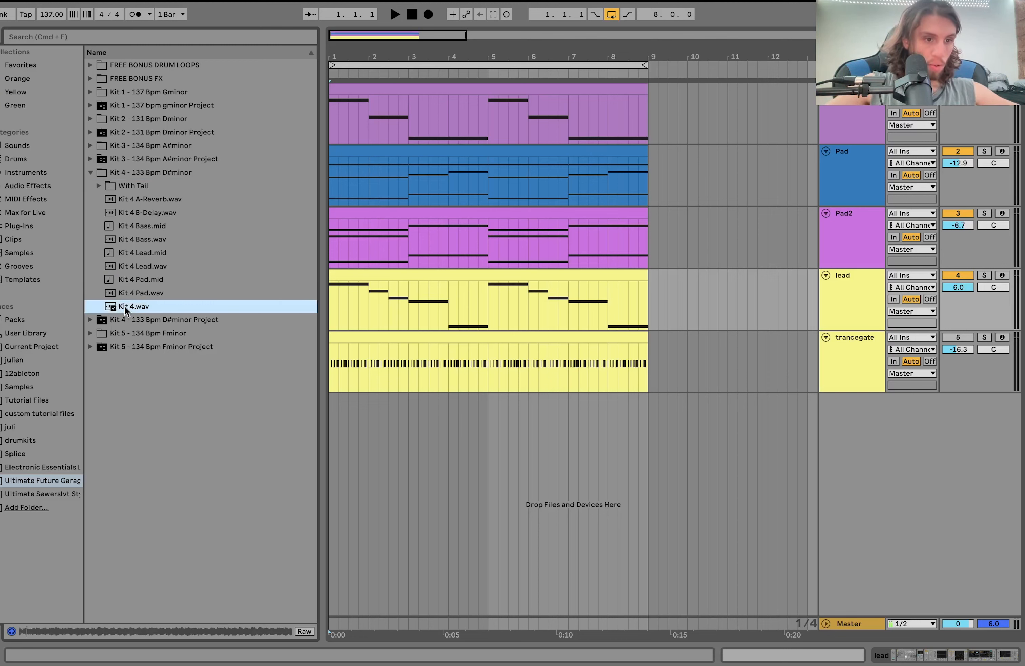
click(93, 329)
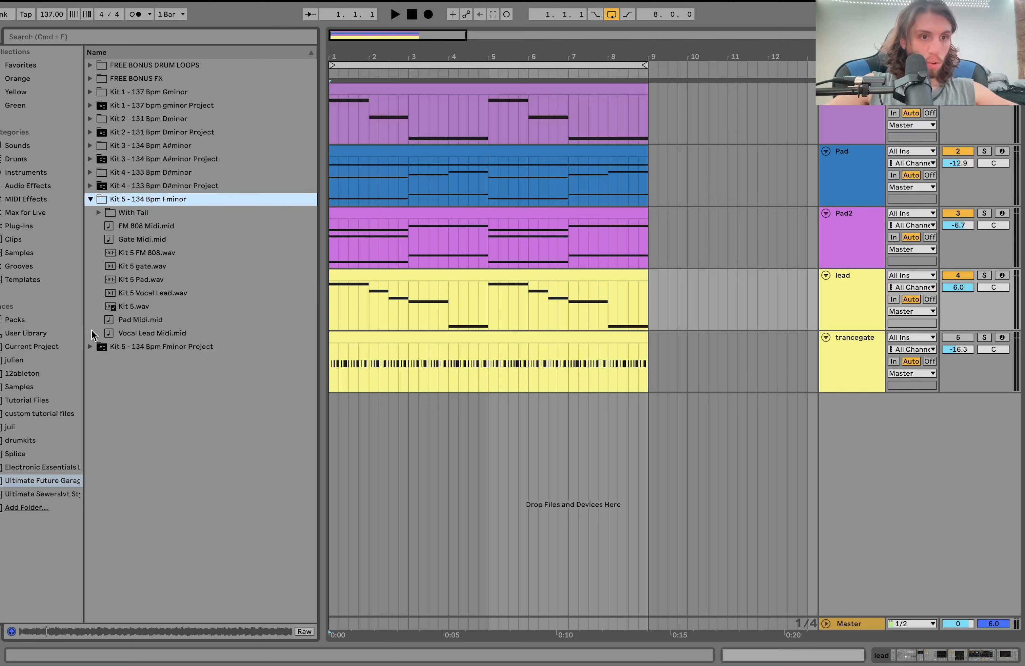
click(134, 305)
click(90, 145)
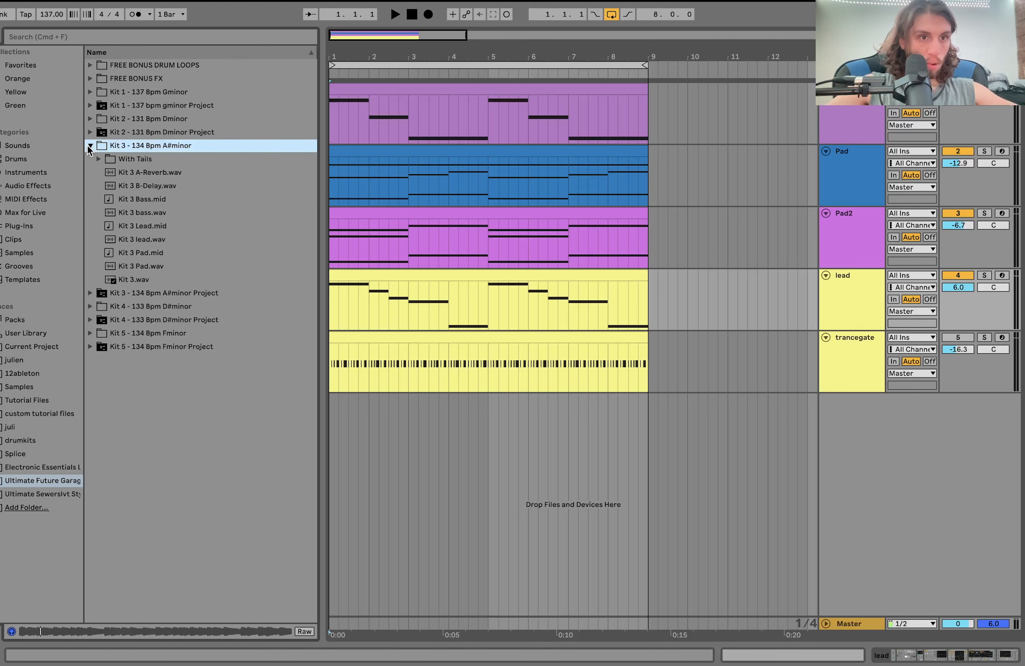
click(141, 281)
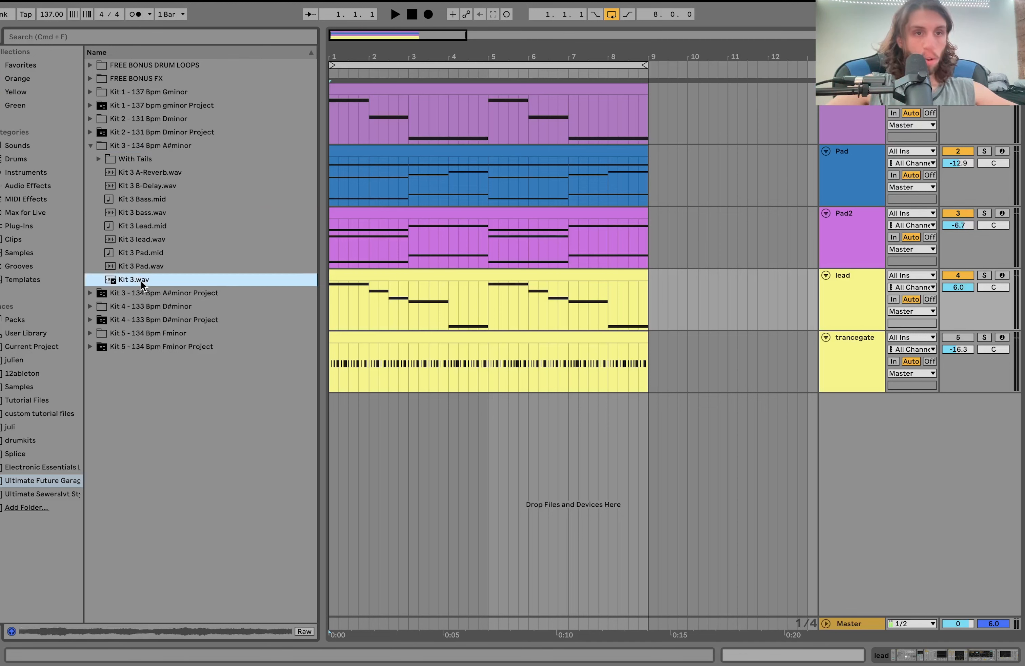
Look at the samples in the FREE BONUS FX folder and collapse it again.
click(90, 68)
click(90, 132)
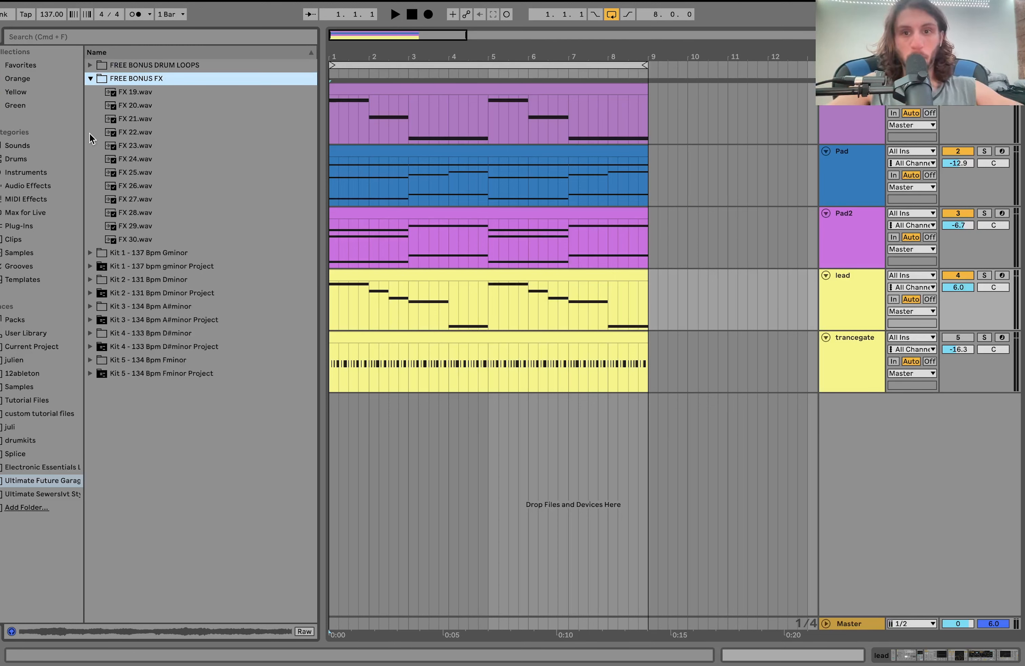
click(90, 78)
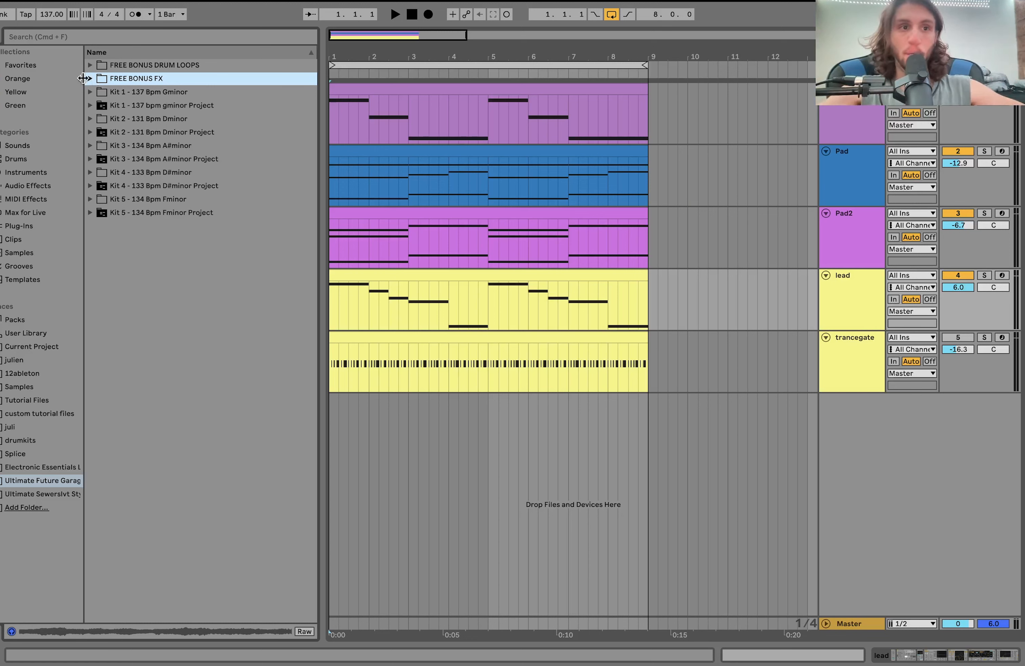
Play the arrangement briefly, show the lead track's device chain, and solo the lead track with its clip selected.
key(space)
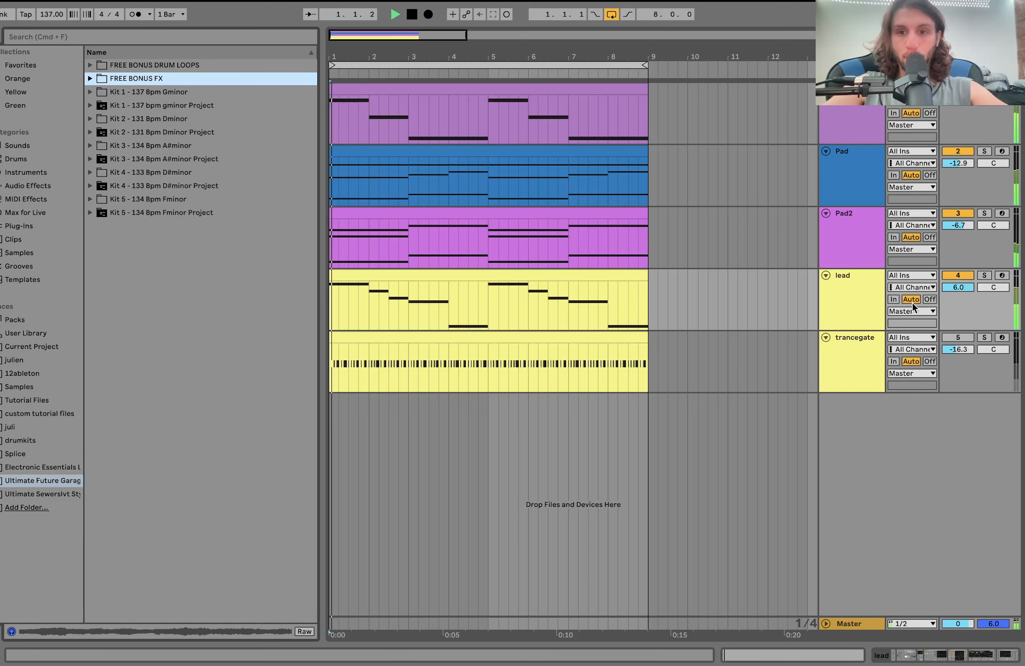
click(848, 300)
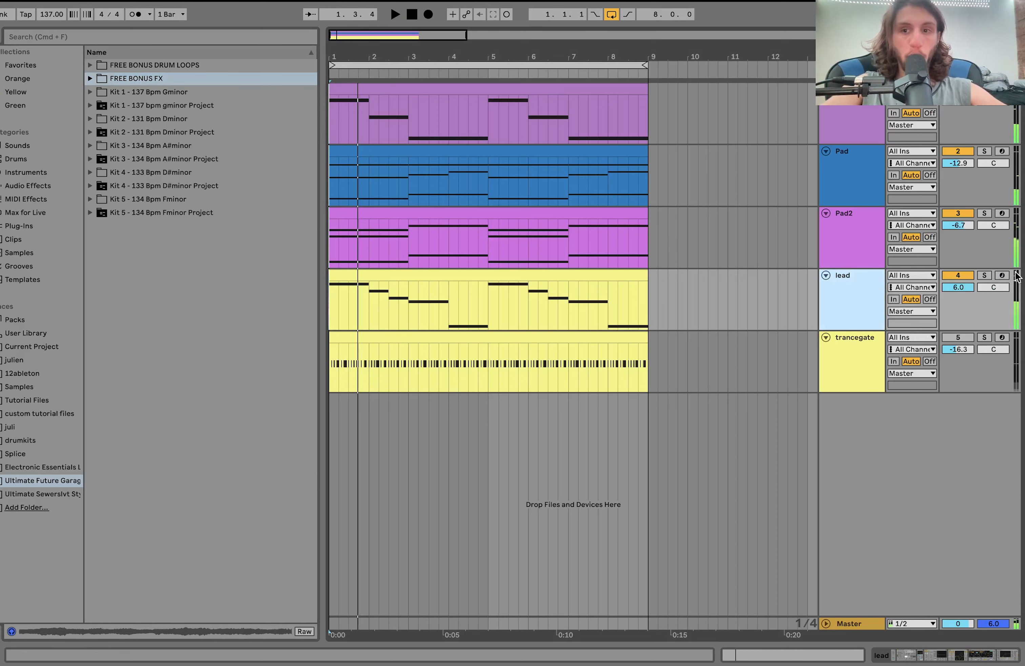
double_click(842, 303)
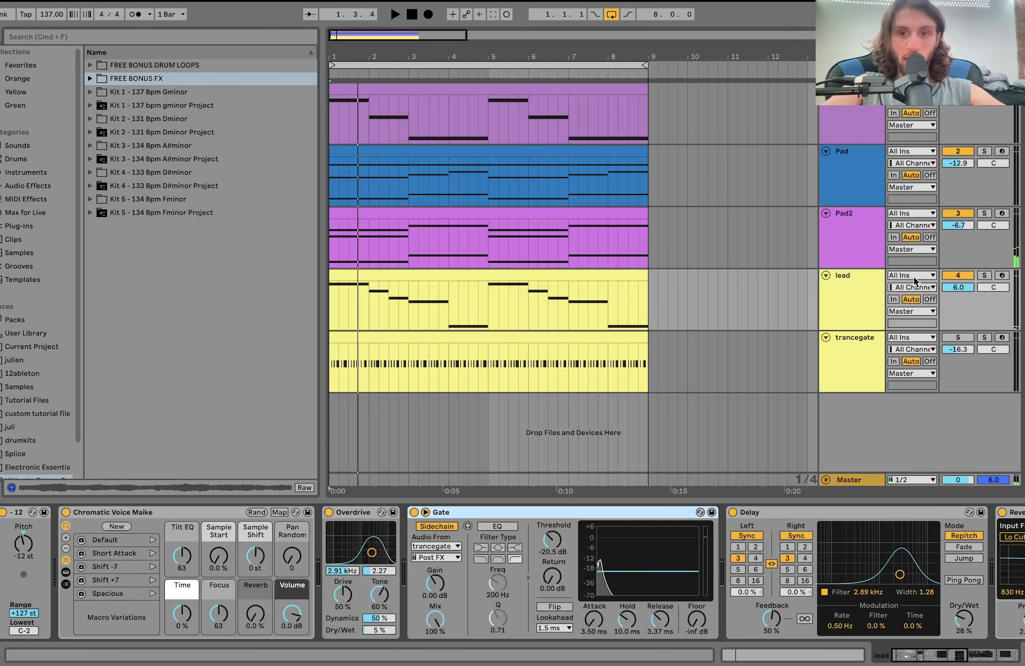
click(985, 275)
click(484, 275)
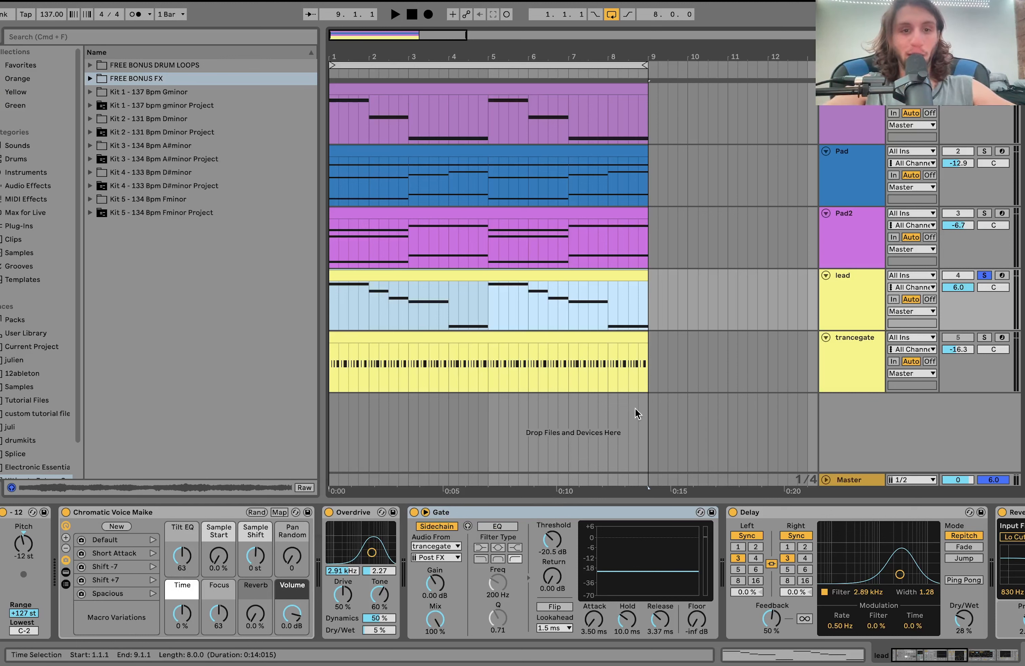
Bypass the lead's Gate, Overdrive, Delay, Reverb and Auto Filter, and play the lead without these effects.
click(413, 512)
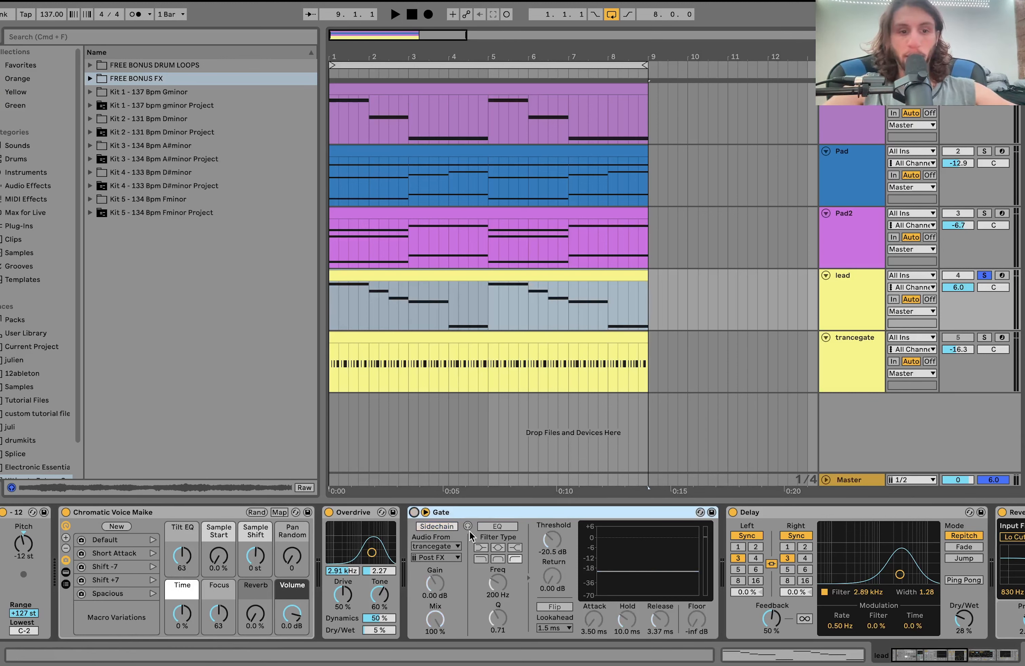
click(329, 511)
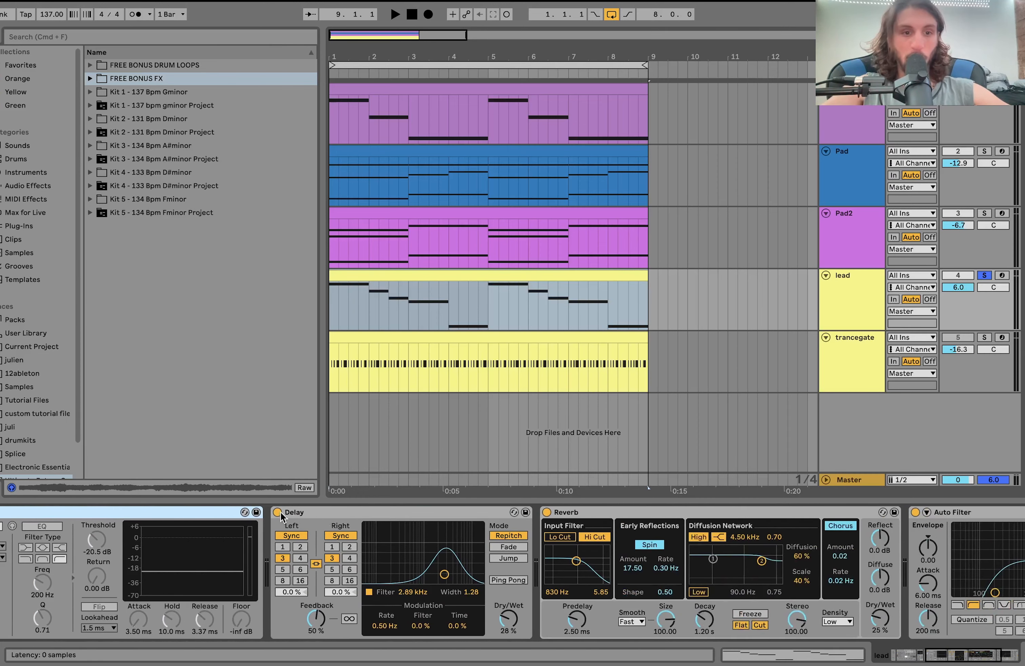
click(284, 512)
click(367, 512)
scroll(368, 514, right, 2)
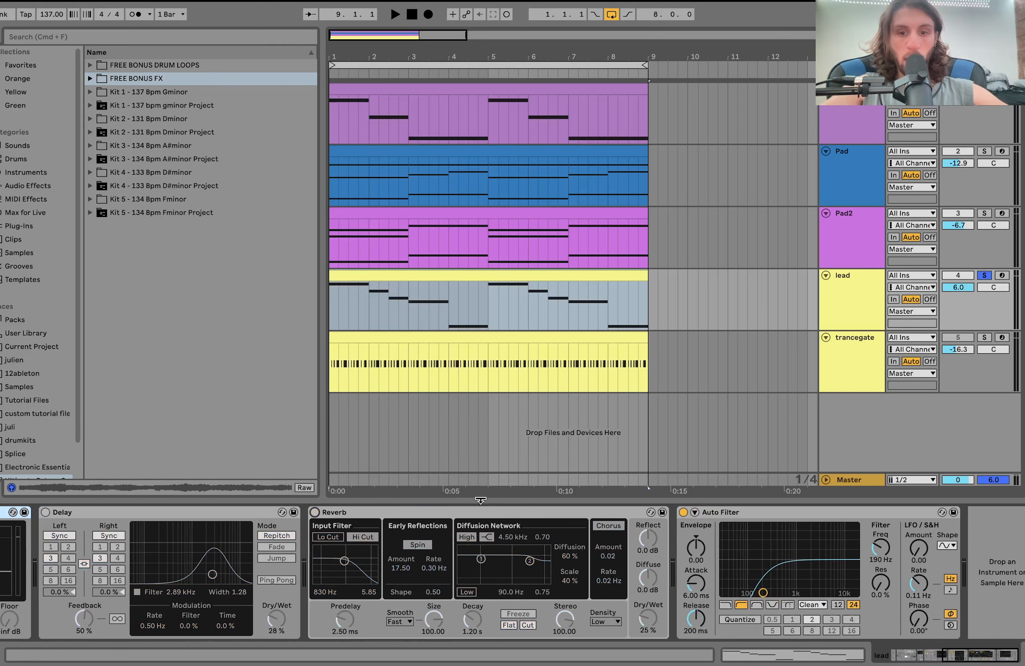
key(space)
click(684, 513)
scroll(683, 515, left, 20)
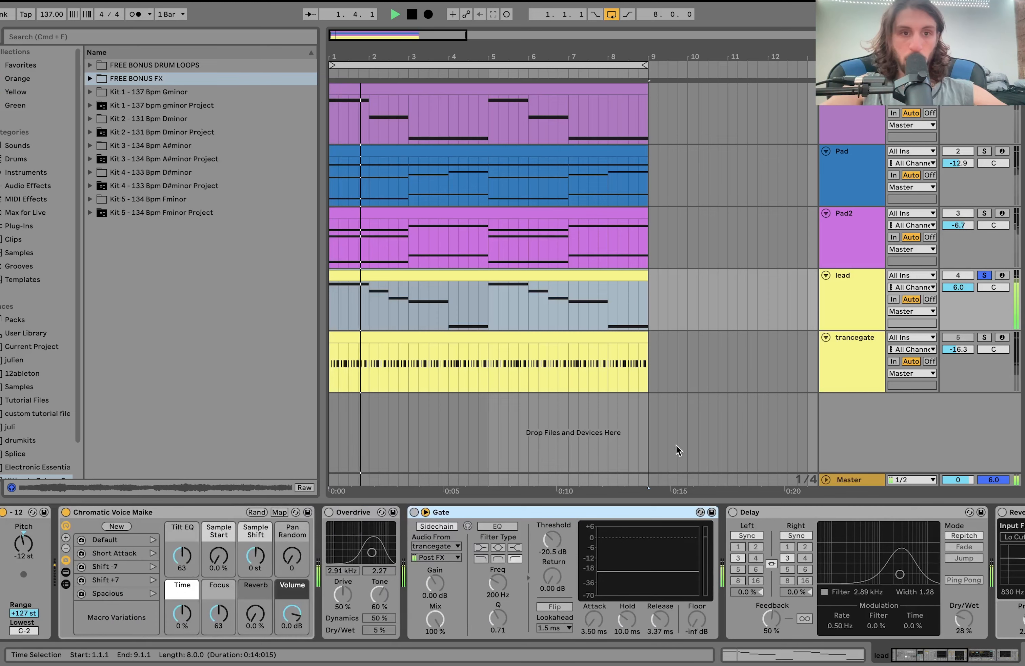
Open the lead clip to examine its MIDI melody during playback, and return to the device chain.
click(485, 273)
double_click(484, 273)
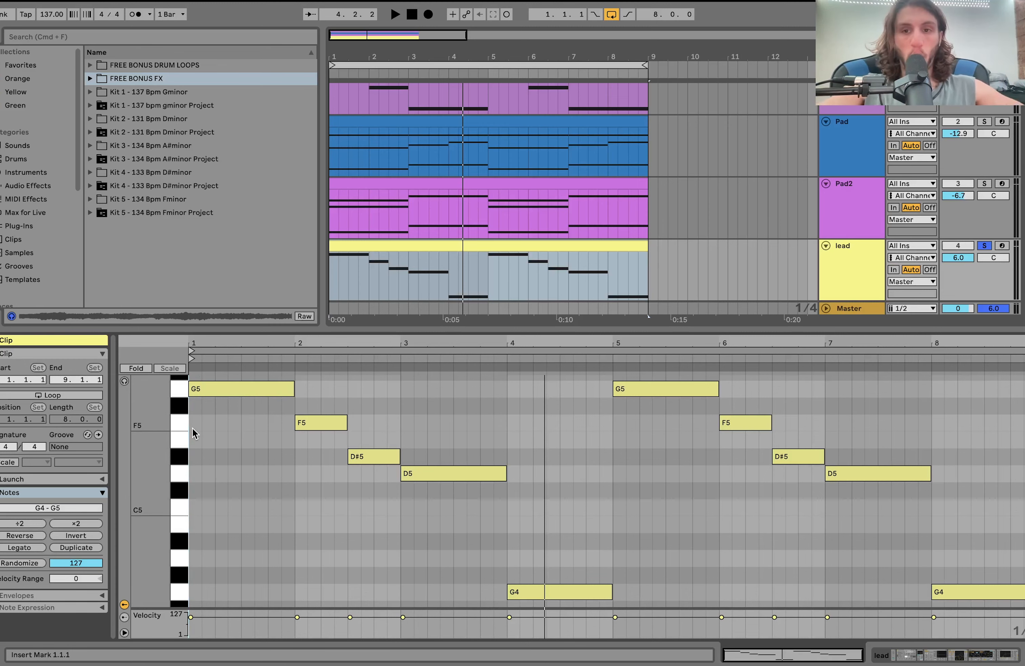
key(space)
click(533, 246)
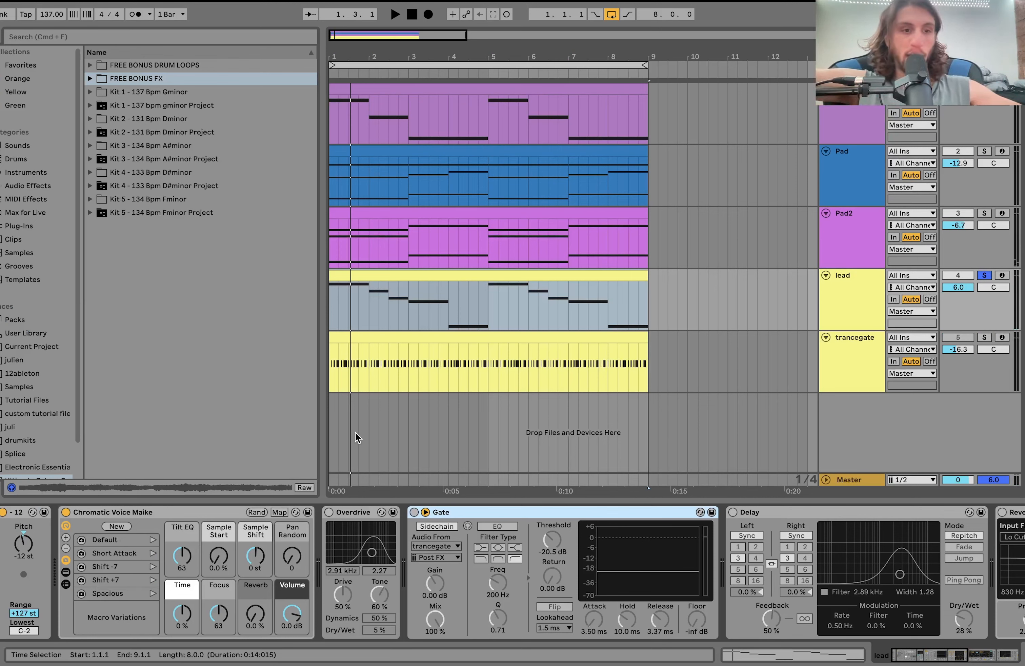
Show the Sounds category in the browser, and select the Chromatic Voice Maike instrument to audition the lead sound.
click(17, 147)
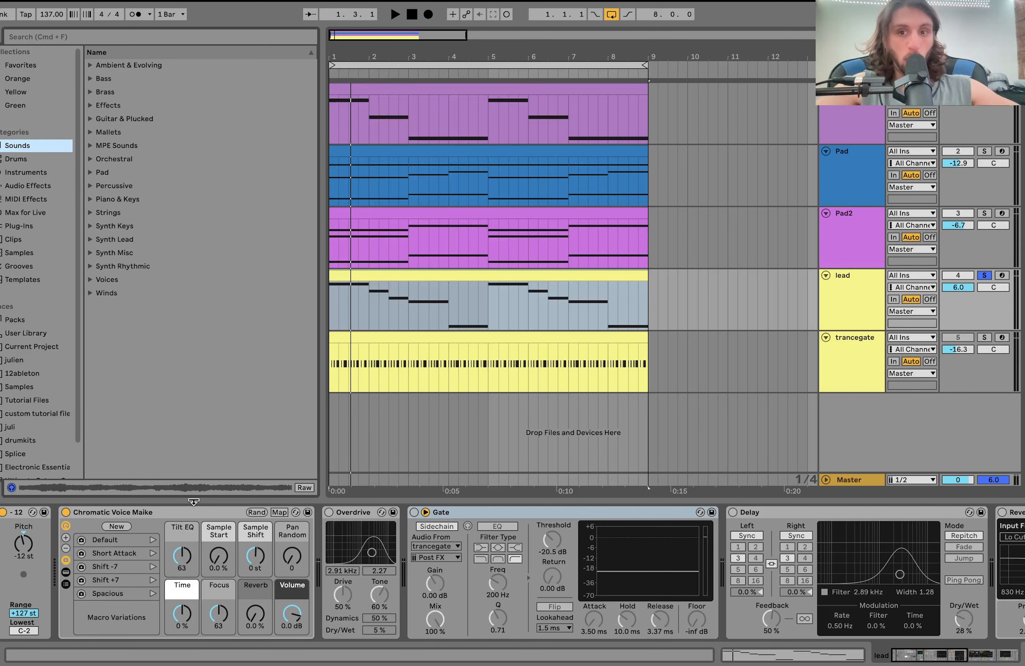
click(195, 515)
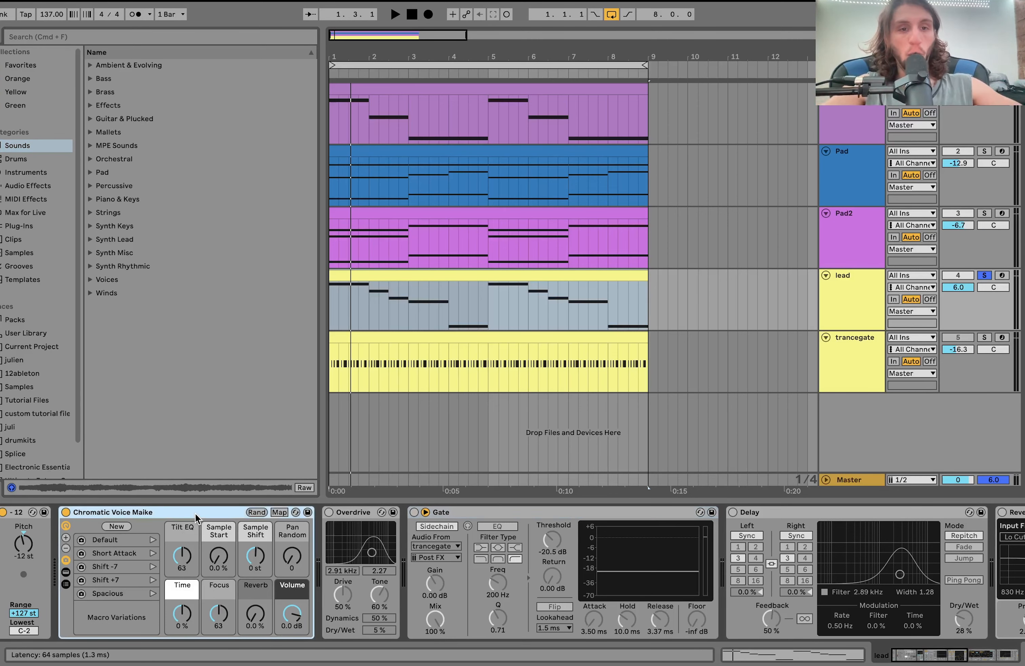
key(space)
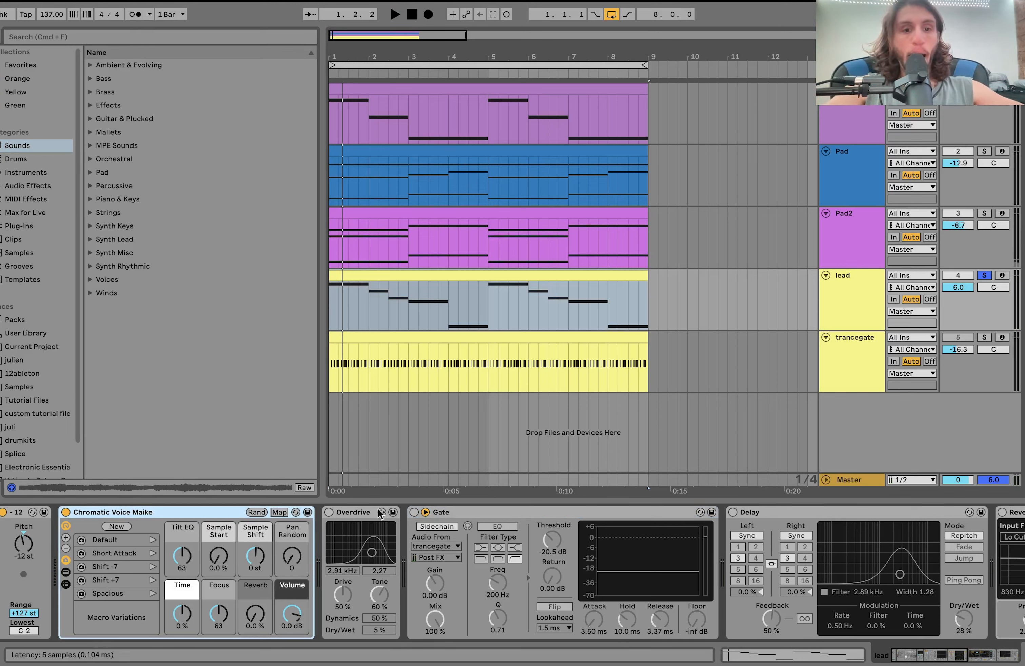
Turn the lead's Overdrive back on and play the lead with it.
click(329, 512)
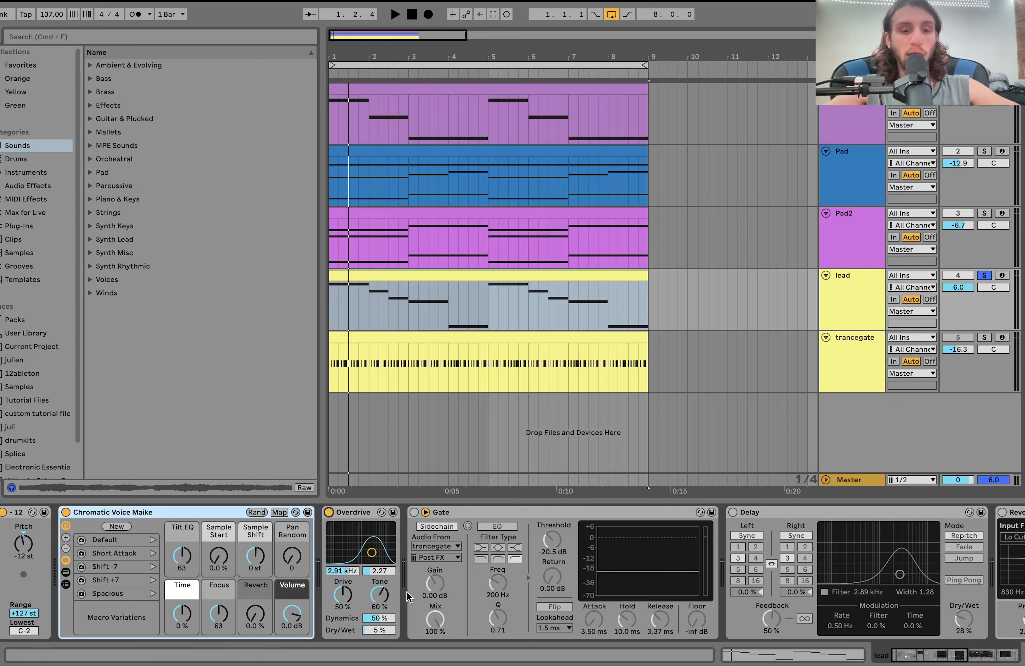
key(space)
key(space)
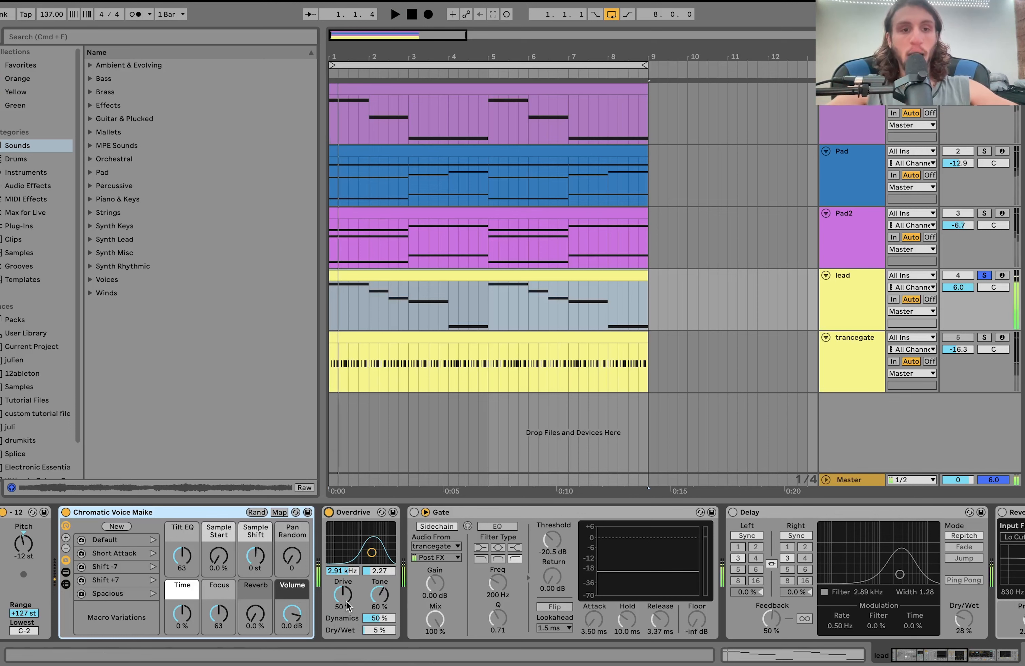
Turn the lead's Gate, sidechained from the trancegate track, back on and play the lead through it.
click(438, 513)
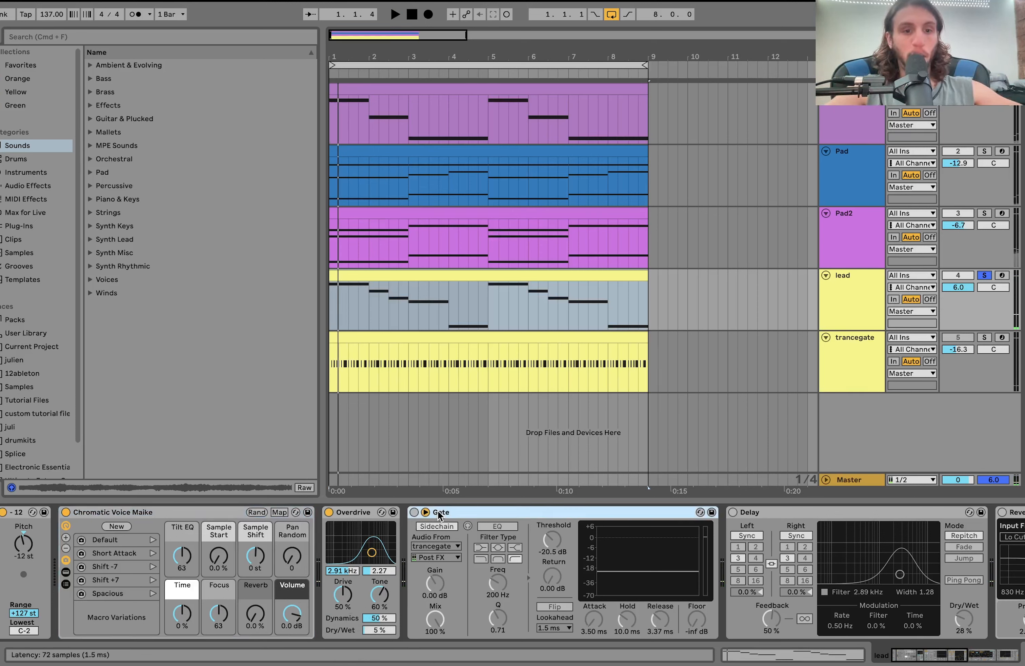
click(414, 513)
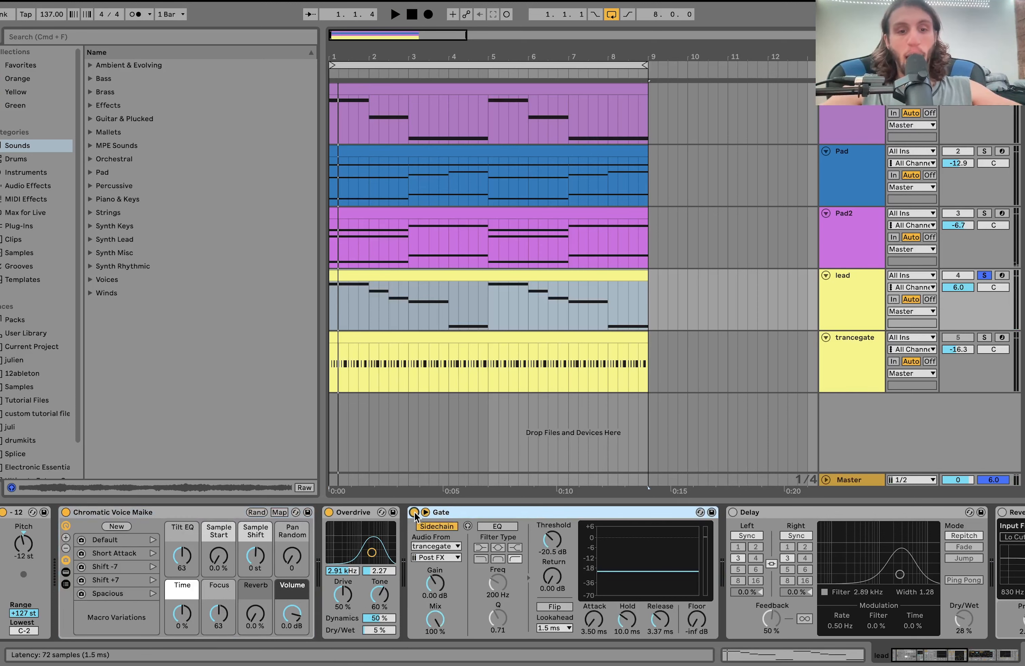
key(space)
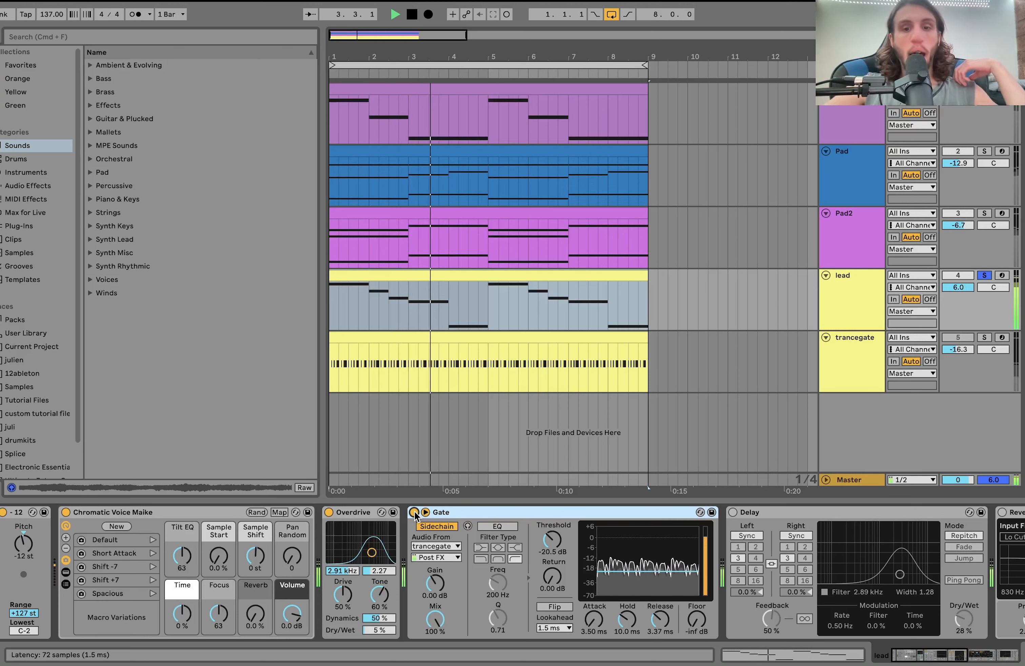
key(space)
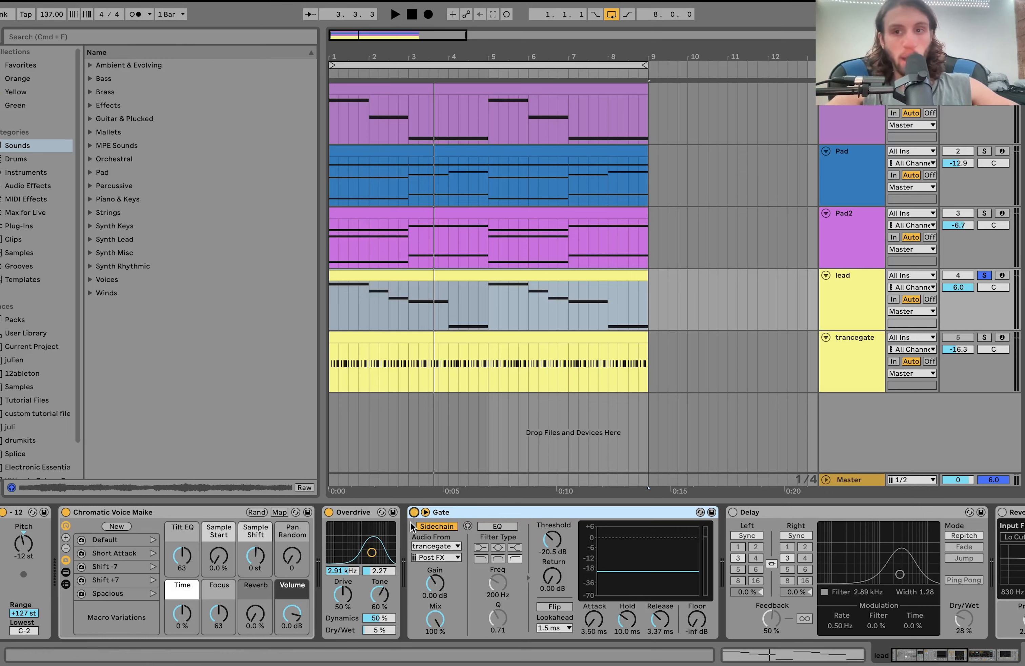
Replay the gated lead from the start of the loop, stop playback and select the whole lead clip.
key(space)
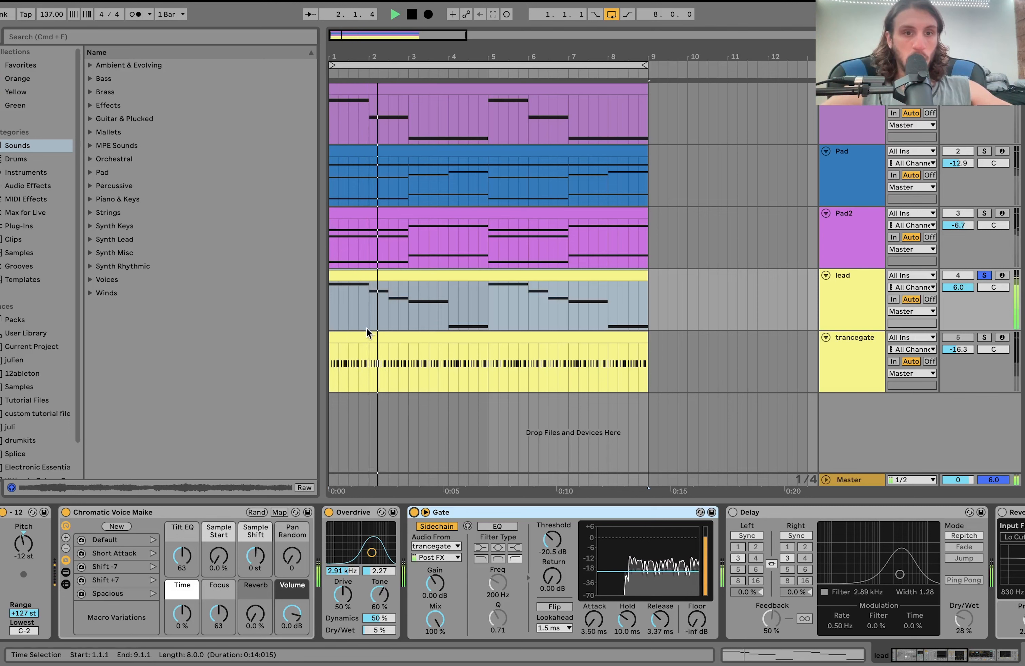
click(361, 315)
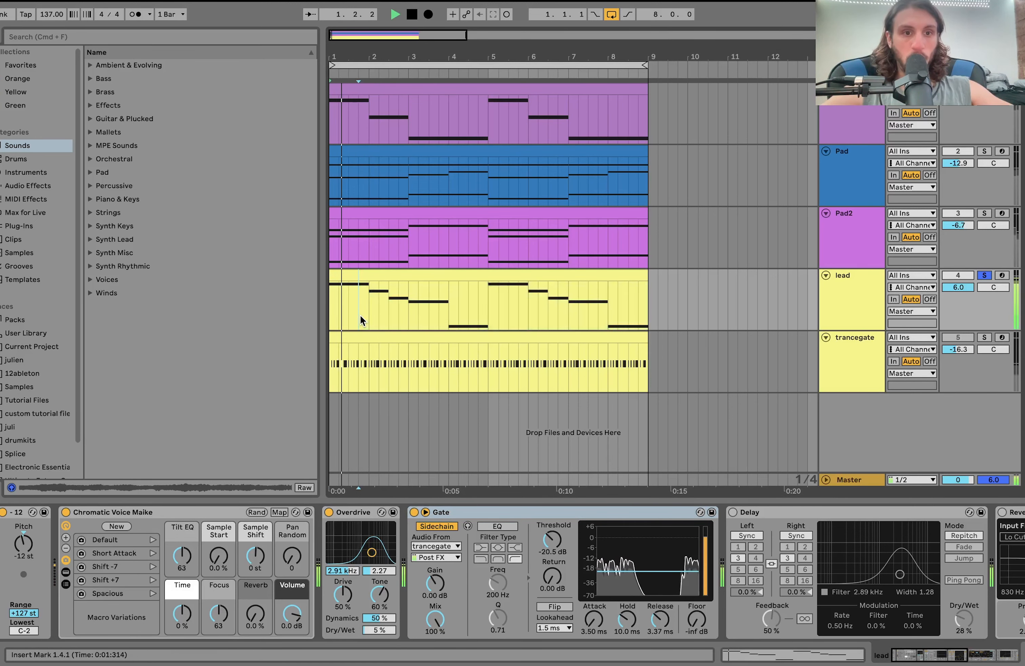
key(space)
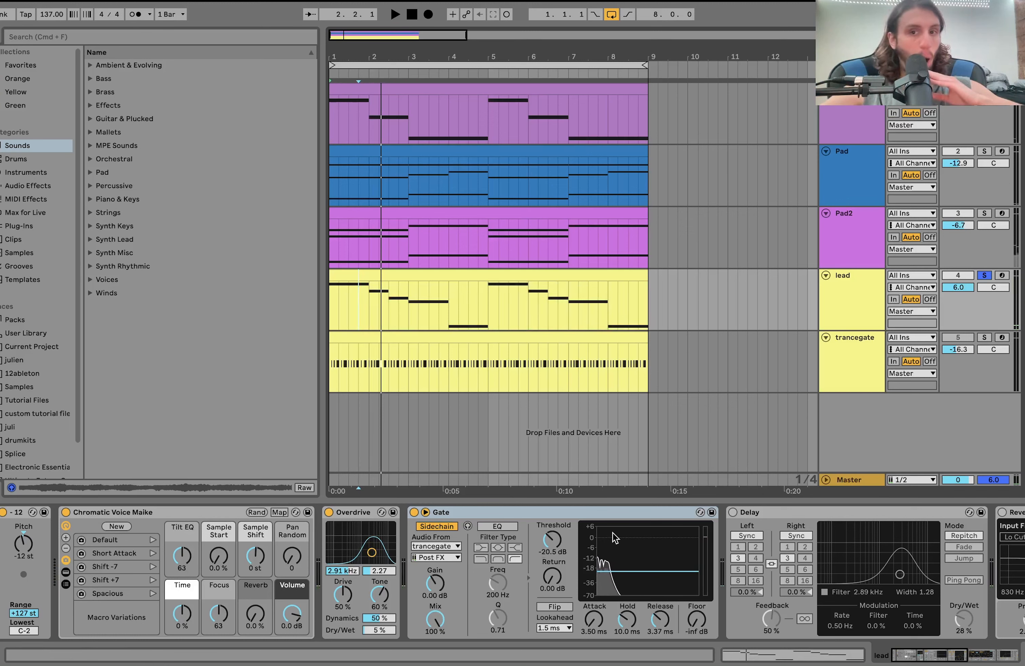
click(402, 276)
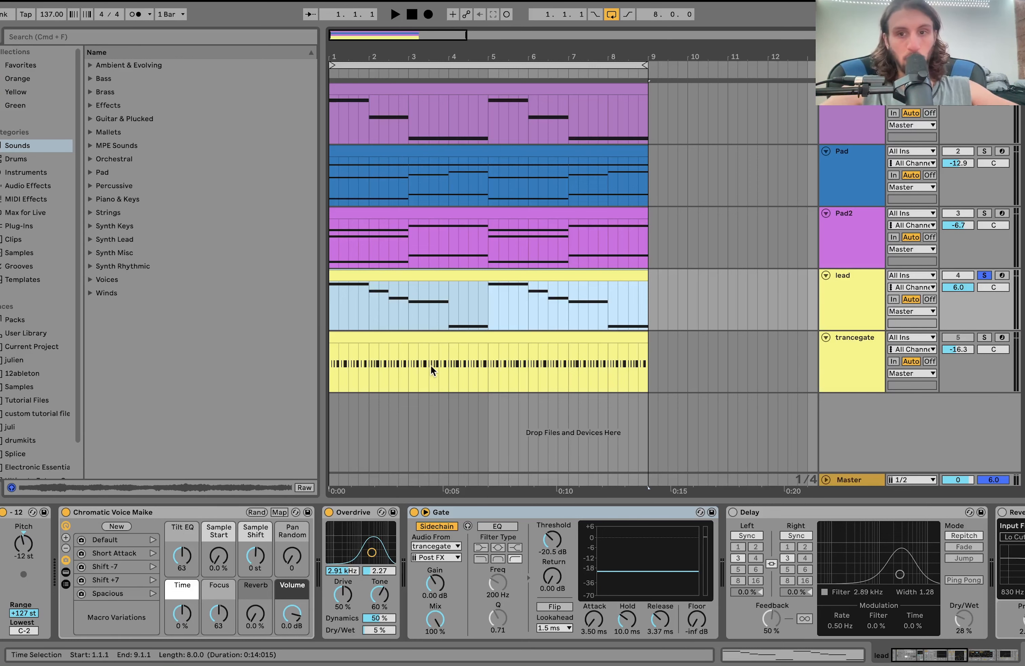
Play the trancegate track soloed to hear its rhythm, and open its clip's notes.
click(425, 344)
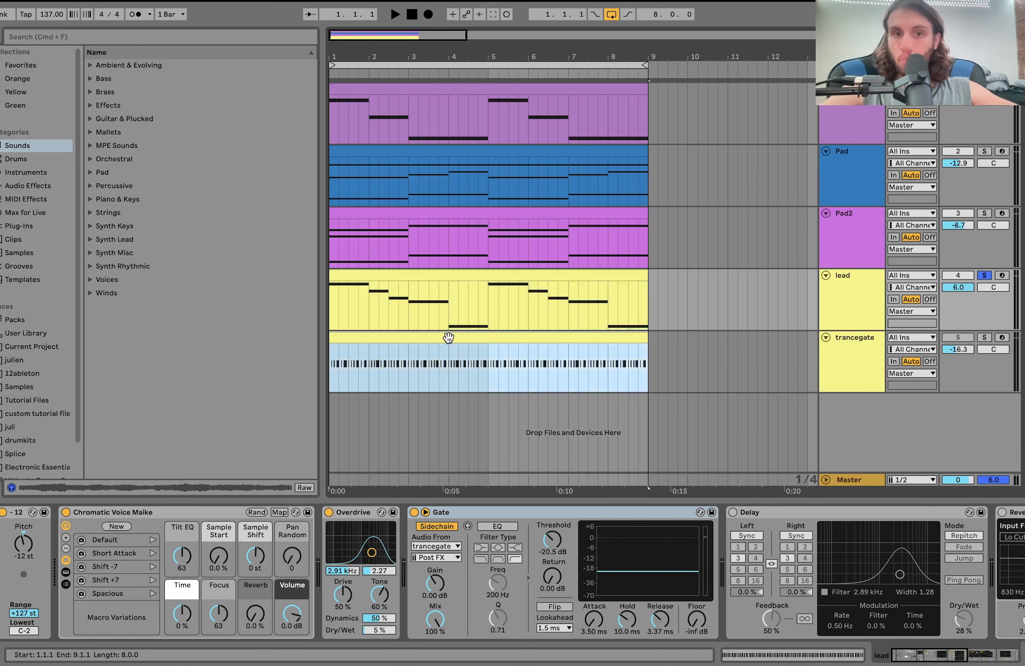
click(983, 340)
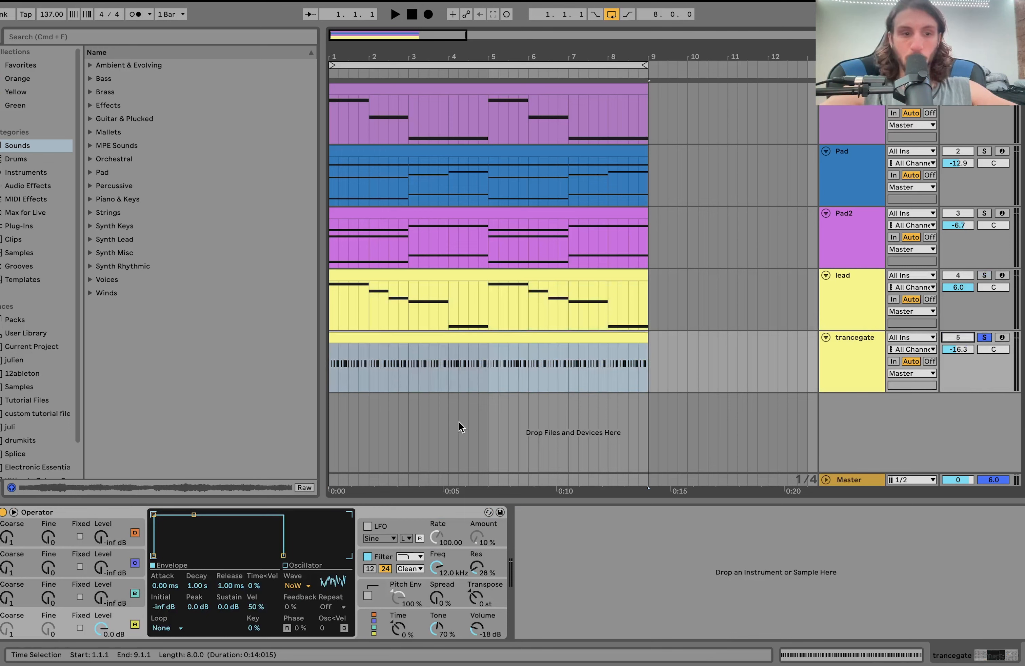
key(space)
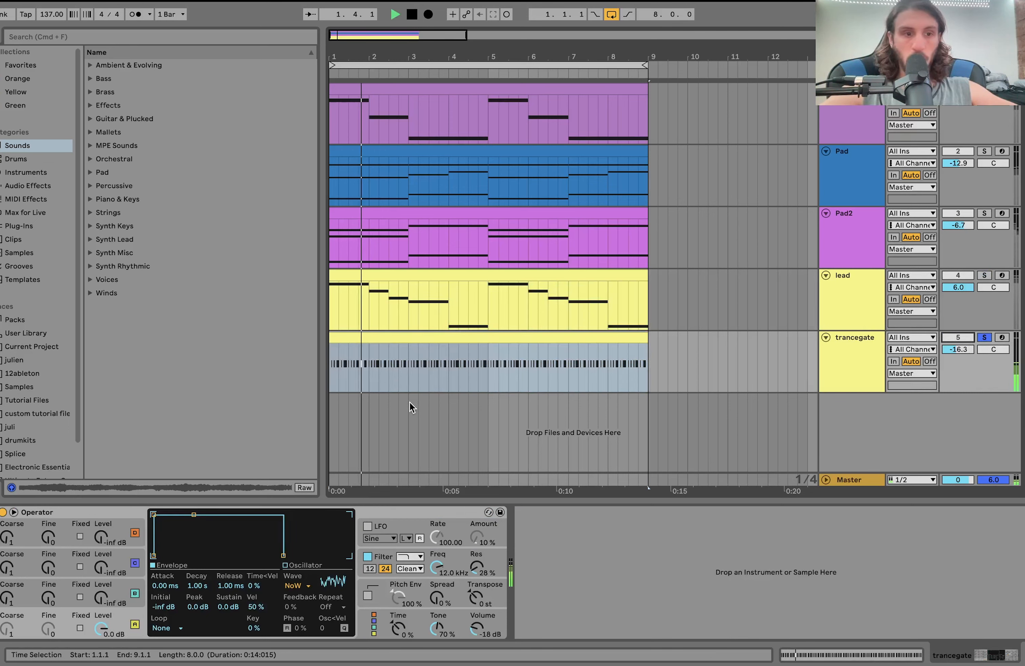
key(space)
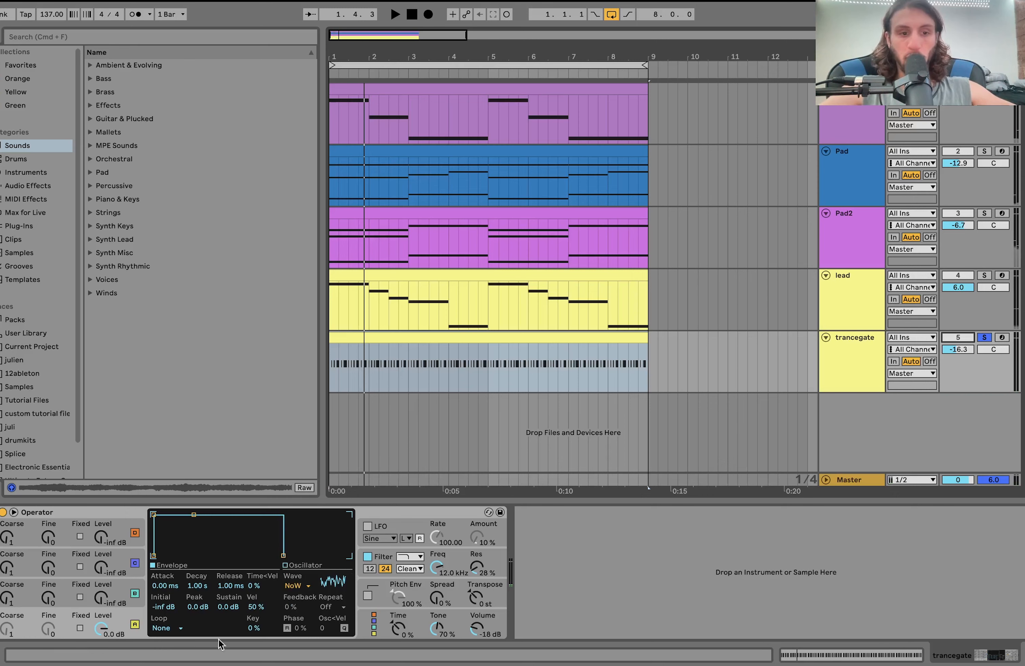
key(space)
key(space)
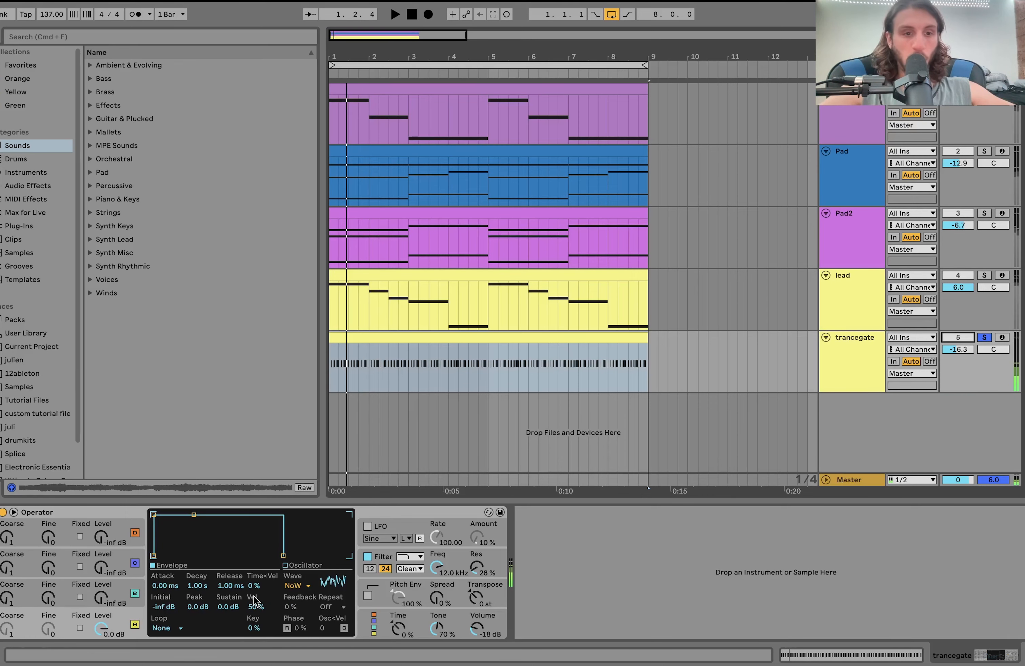
double_click(350, 345)
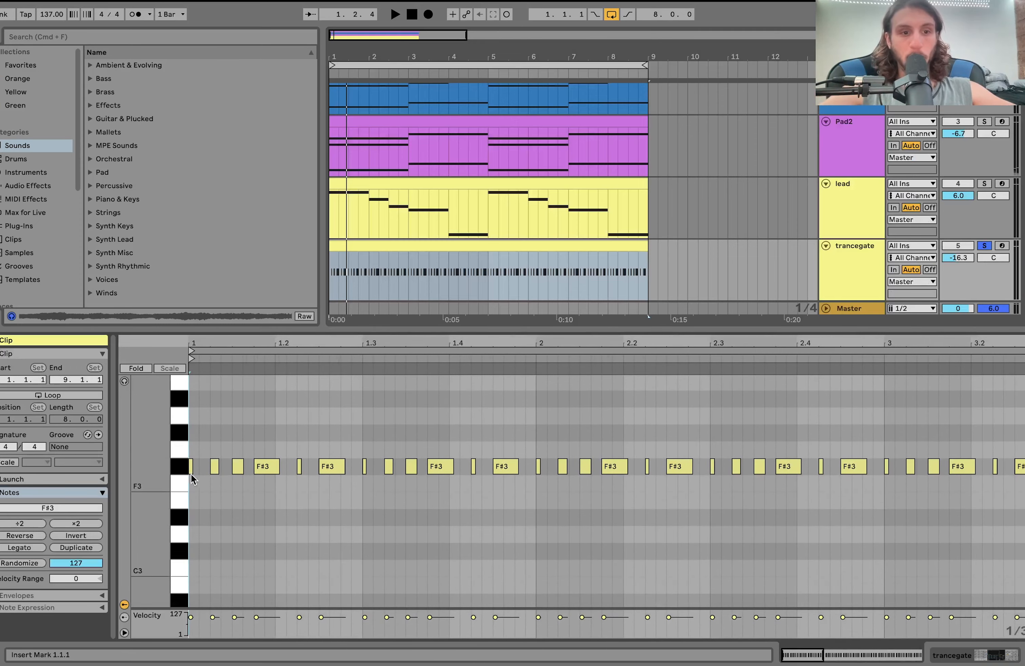
Solo the lead track and play it through the gate, and select the whole lead clip.
click(830, 213)
click(985, 275)
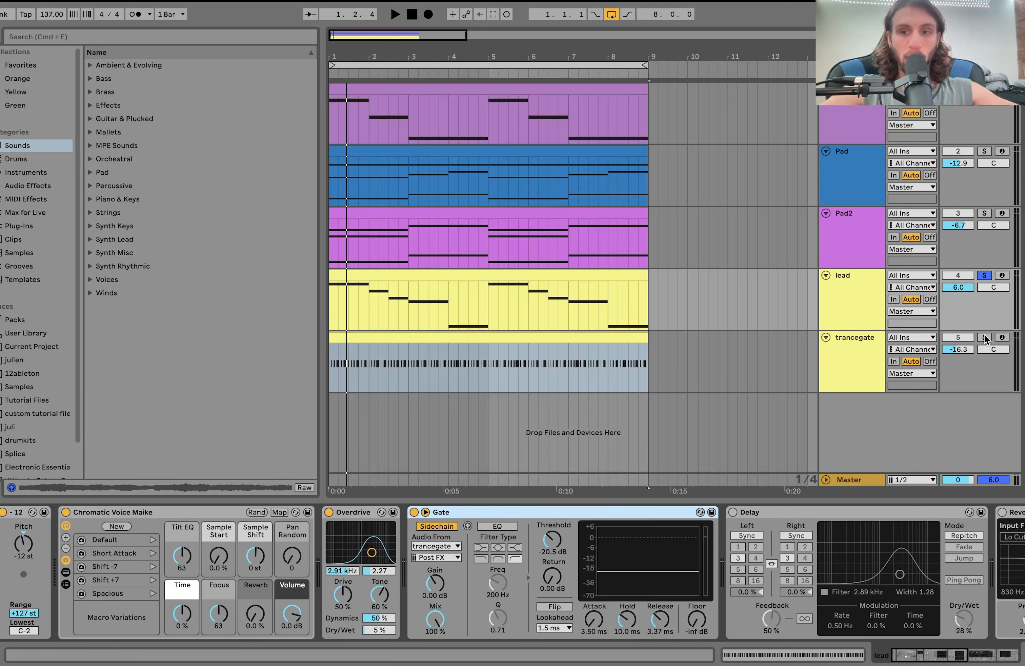
key(space)
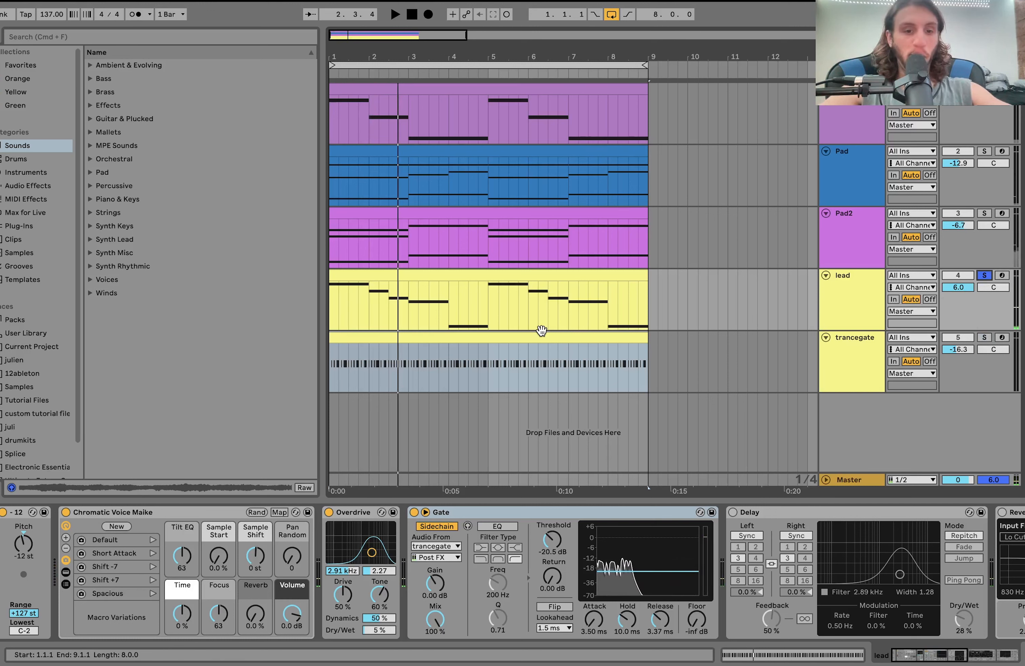
click(469, 294)
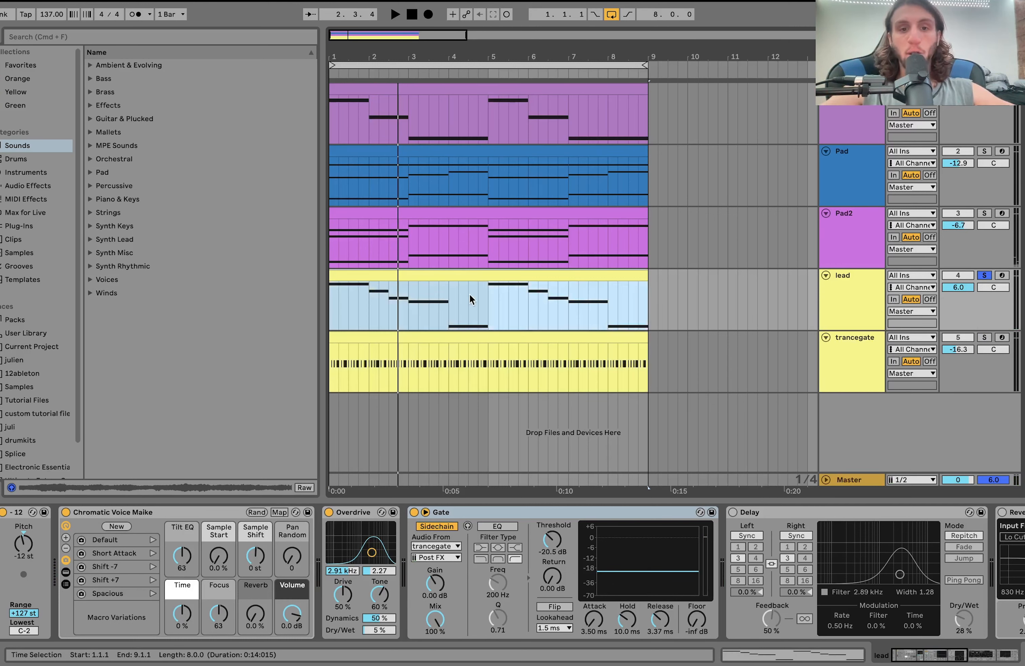
Solo the trancegate track, play its clip with the notes open, and select the second and third F#3 notes.
click(985, 338)
double_click(618, 336)
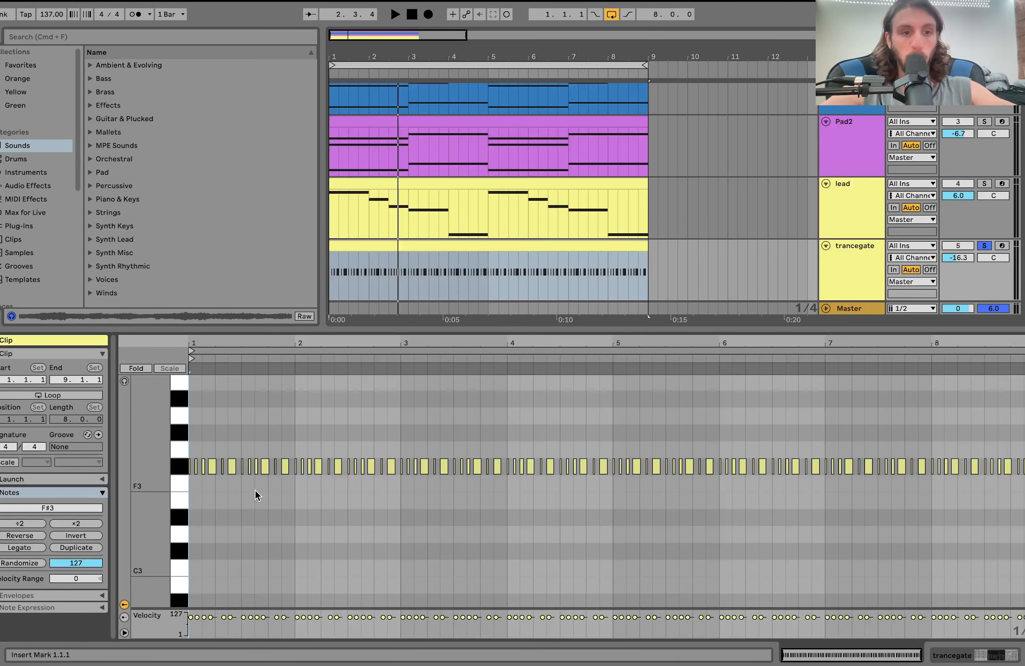
scroll(232, 473, up, 10)
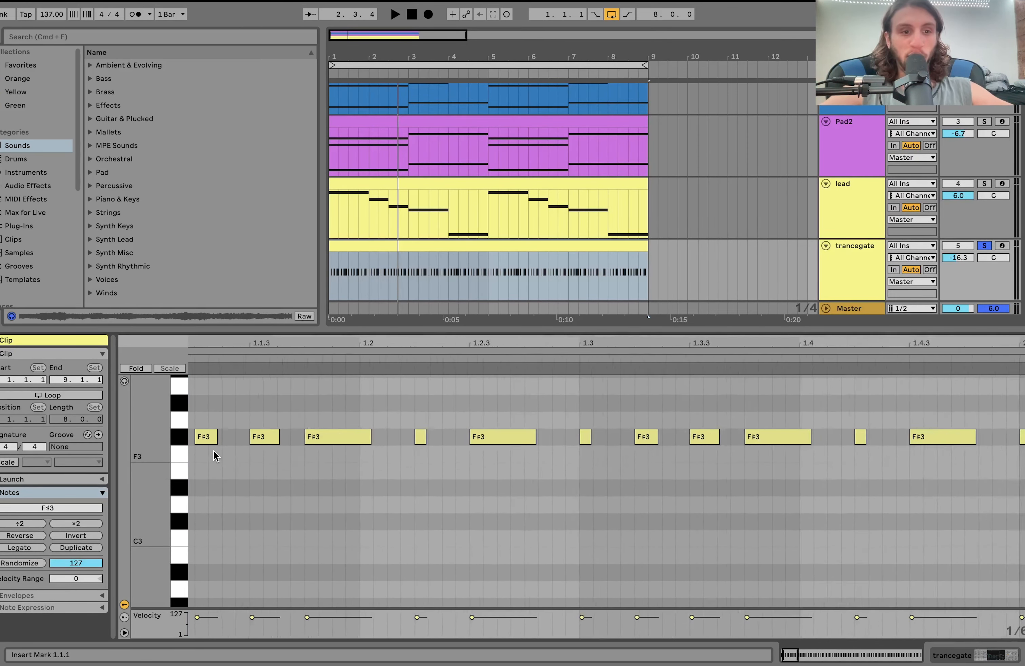
scroll(214, 451, down, 5)
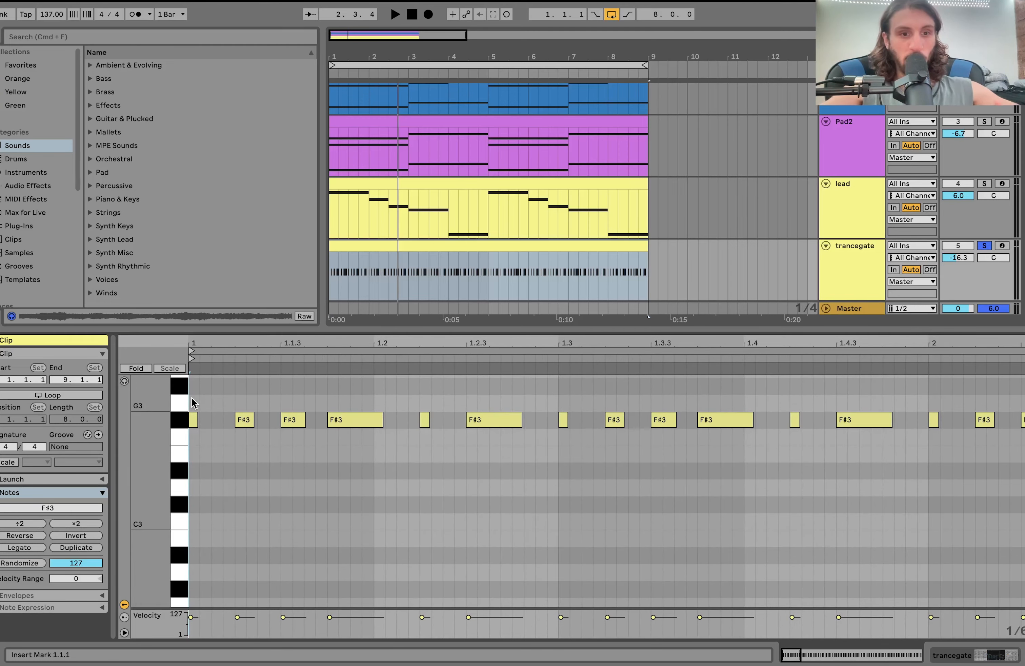
key(space)
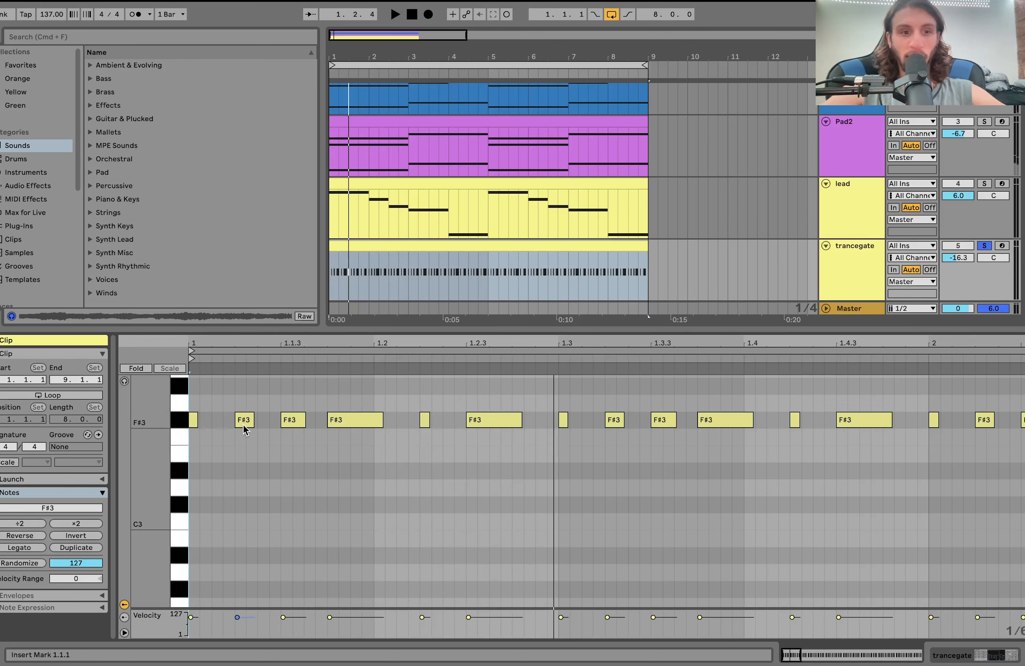
drag(238, 390, 302, 426)
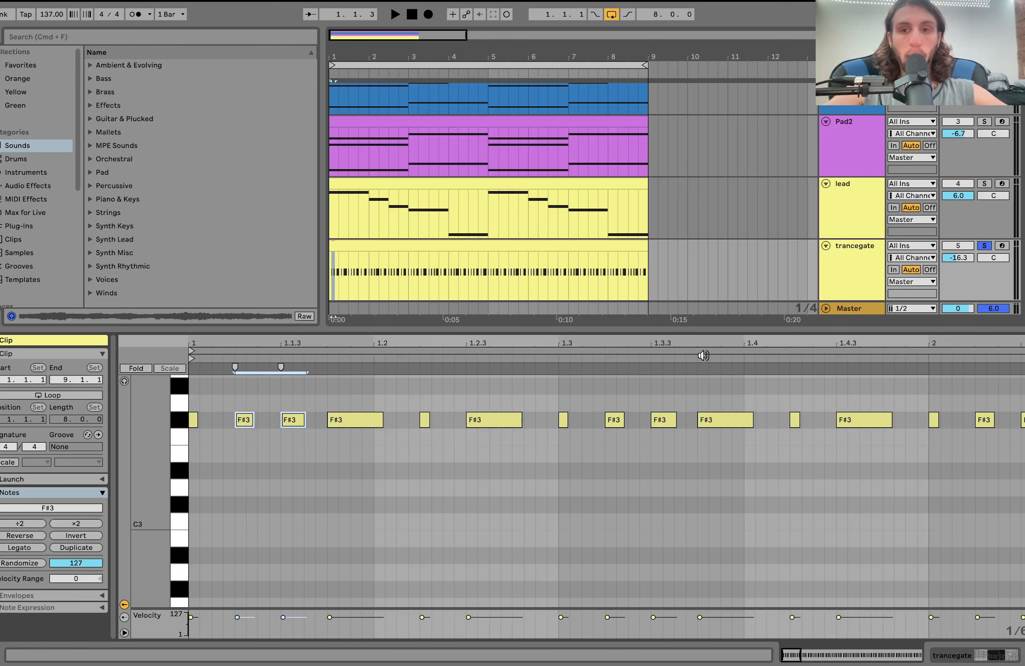
Solo the lead track and play it with the first six trancegate notes, 1.1.1 to 1.3.1, selected.
click(849, 209)
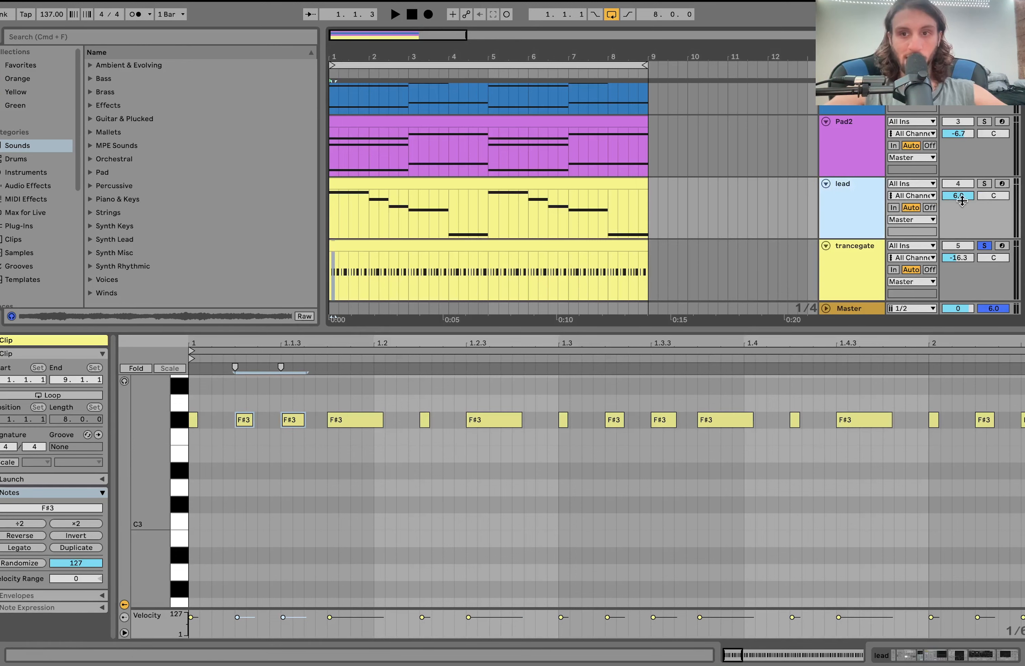
click(984, 184)
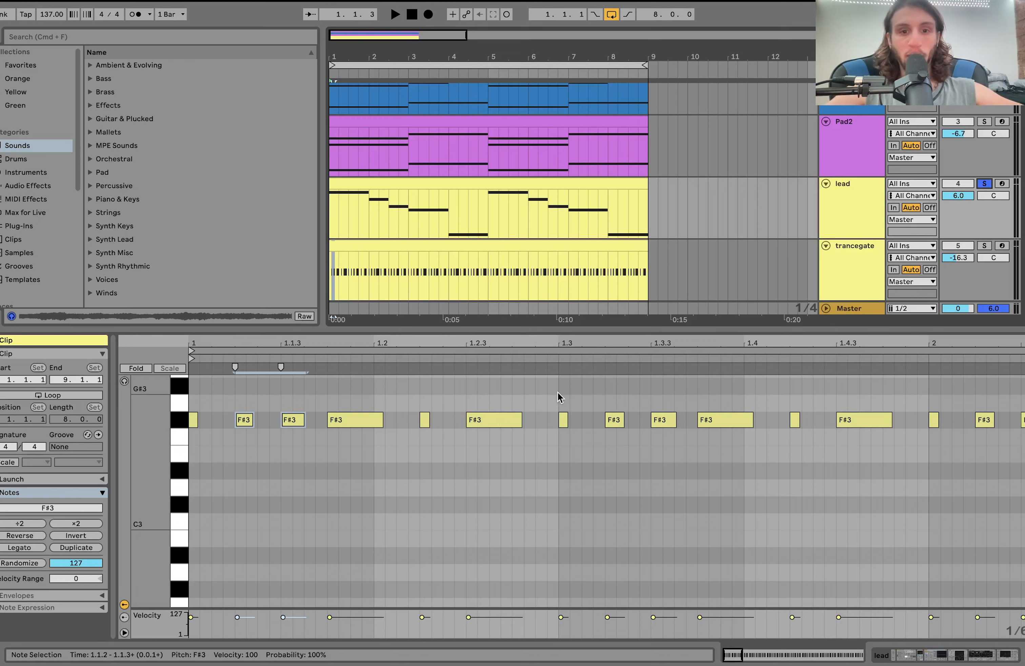
drag(557, 391, 191, 466)
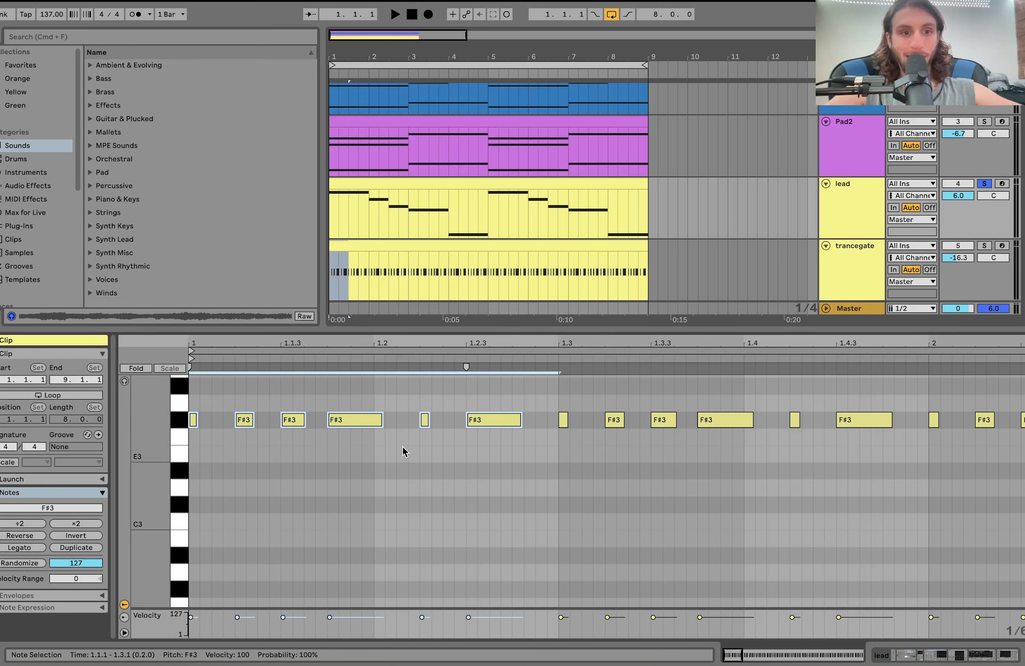
key(space)
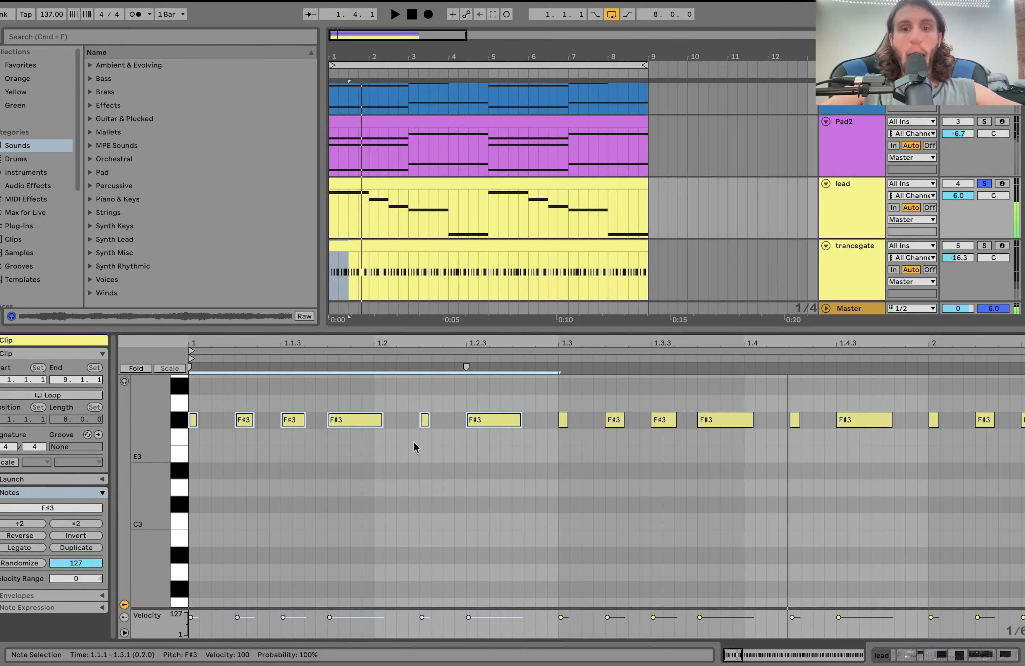
Solo the trancegate track and play its opening notes twice from the clip's start.
click(985, 246)
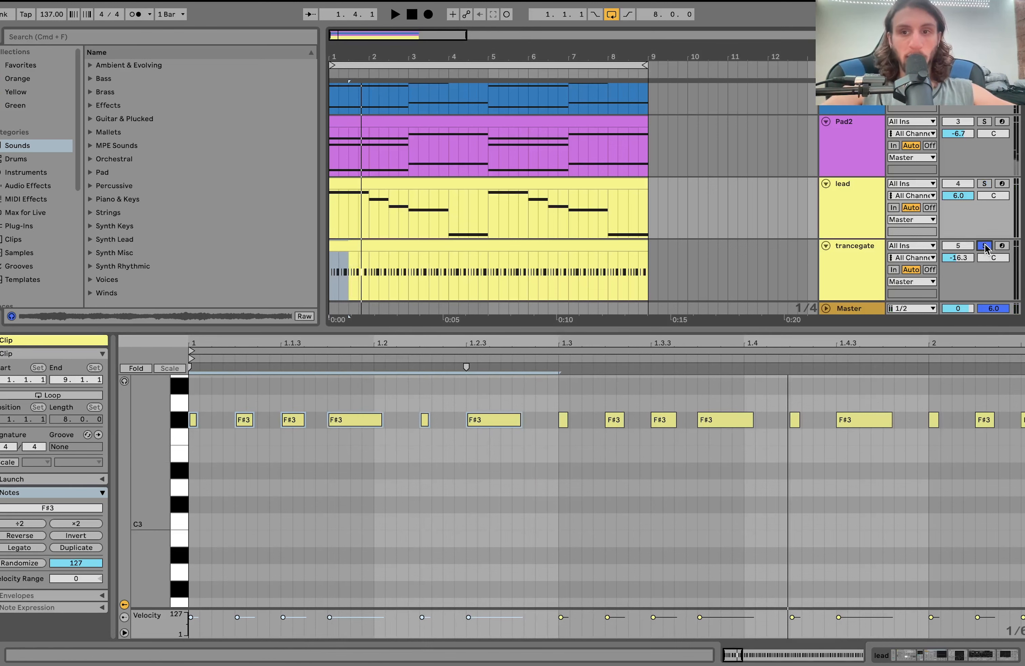
click(864, 267)
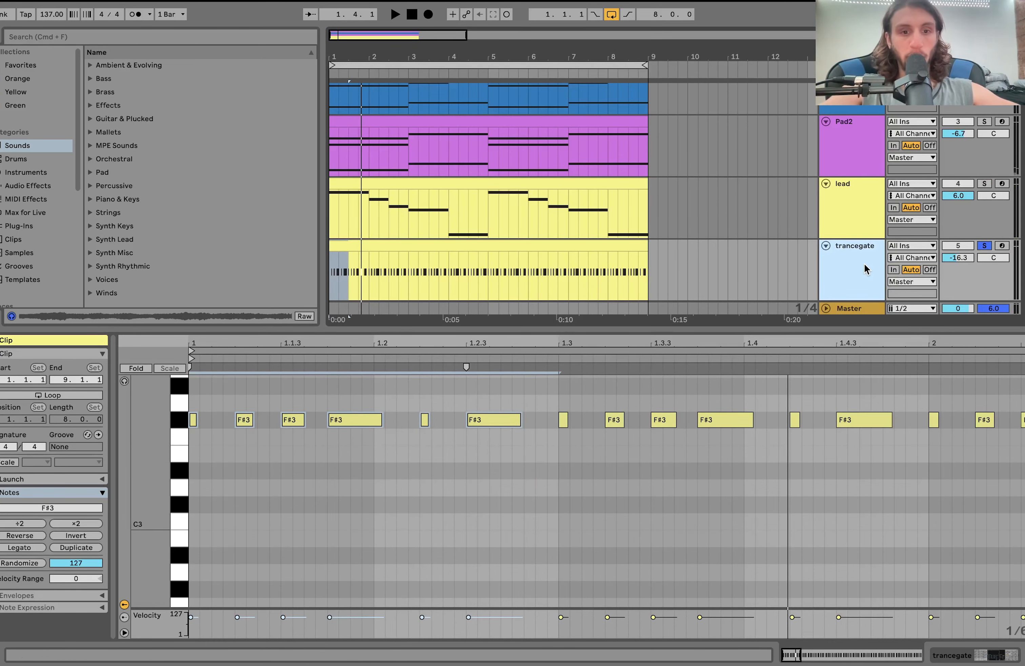
key(space)
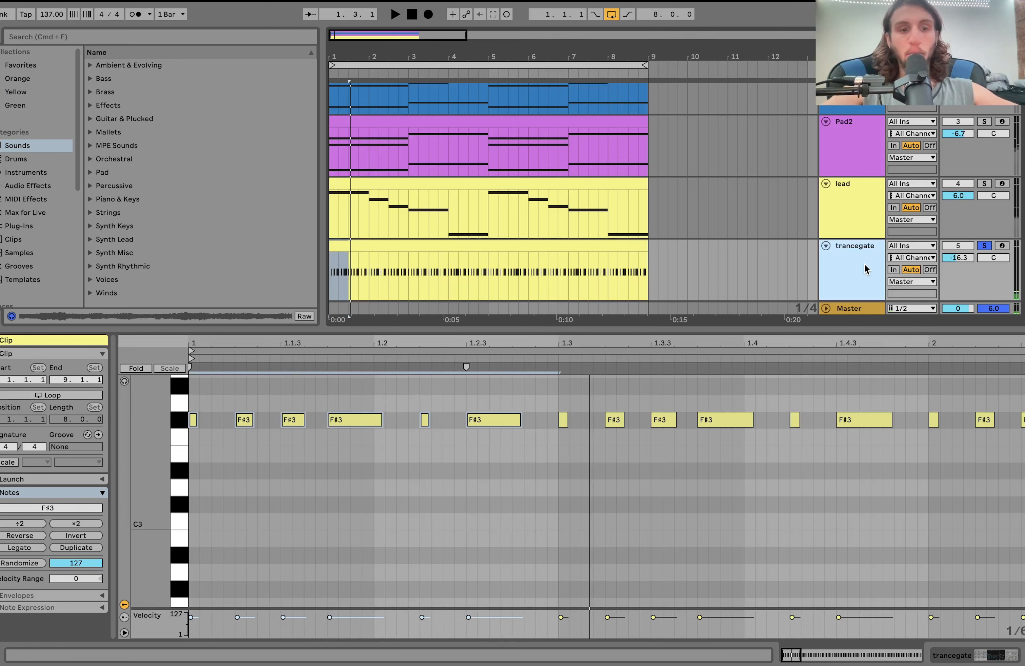
scroll(215, 434, up, 5)
scroll(214, 434, left, 2)
scroll(215, 434, down, 4)
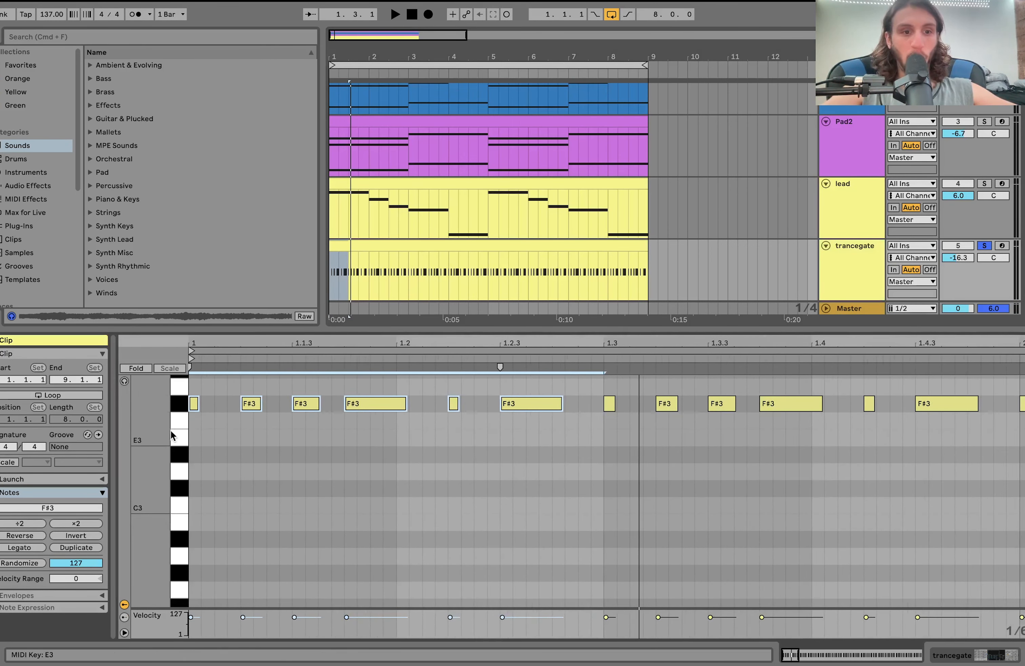
key(space)
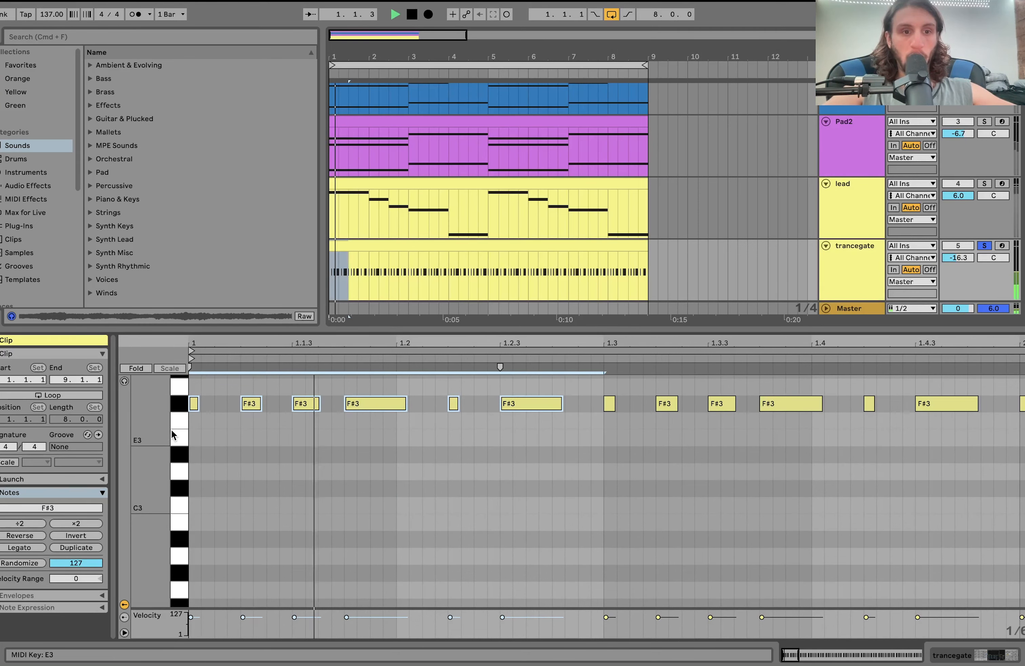
key(space)
Duplicate the trancegate clip to bar 9 and delete all notes from the clip at bar 1.
click(394, 245)
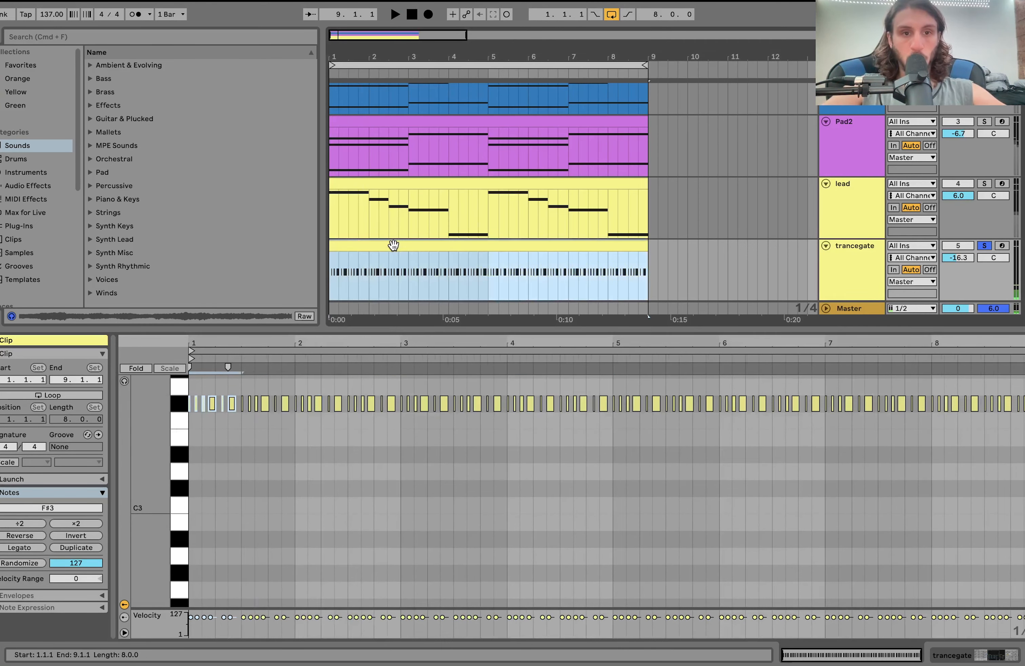
key(super+d)
scroll(393, 245, left, 6)
click(381, 229)
click(261, 521)
key(super+a)
key(Delete)
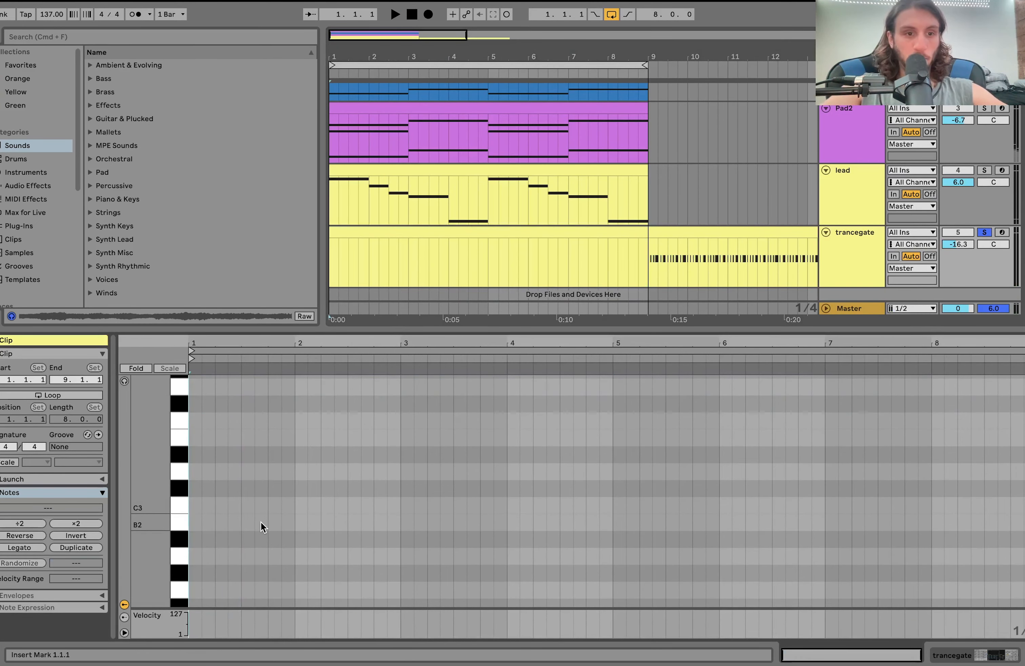
Enter 1/16-spaced F#3 notes from 1.1.1 in the emptied clip: four in a row, a one-step gap and two more.
scroll(261, 521, up, 5)
scroll(261, 522, left, 3)
double_click(193, 380)
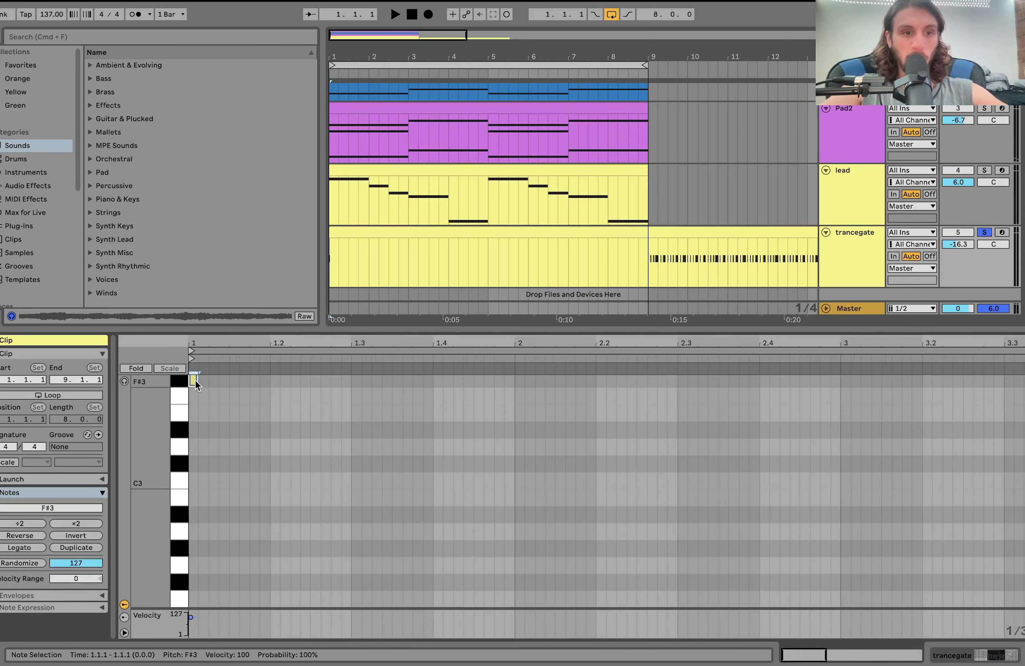
scroll(195, 382, up, 1)
key(super+d)
key(super+d)
key(super+d)
key(super+d)
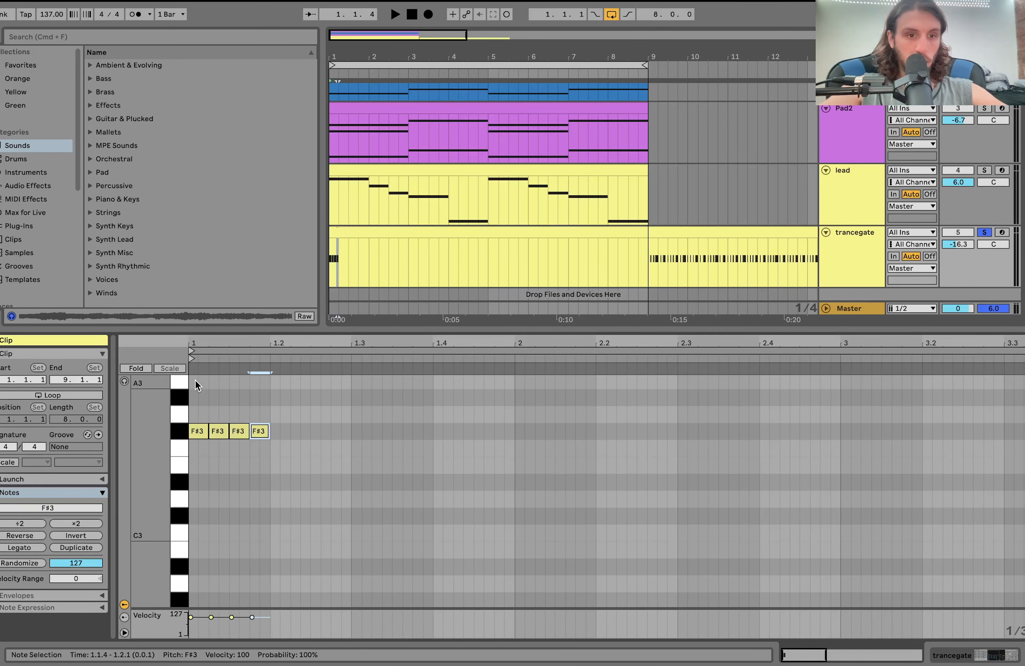
key(Right)
key(super+d)
Shorten all six F#3 notes to half their length and play the test pattern before and after the change.
key(space)
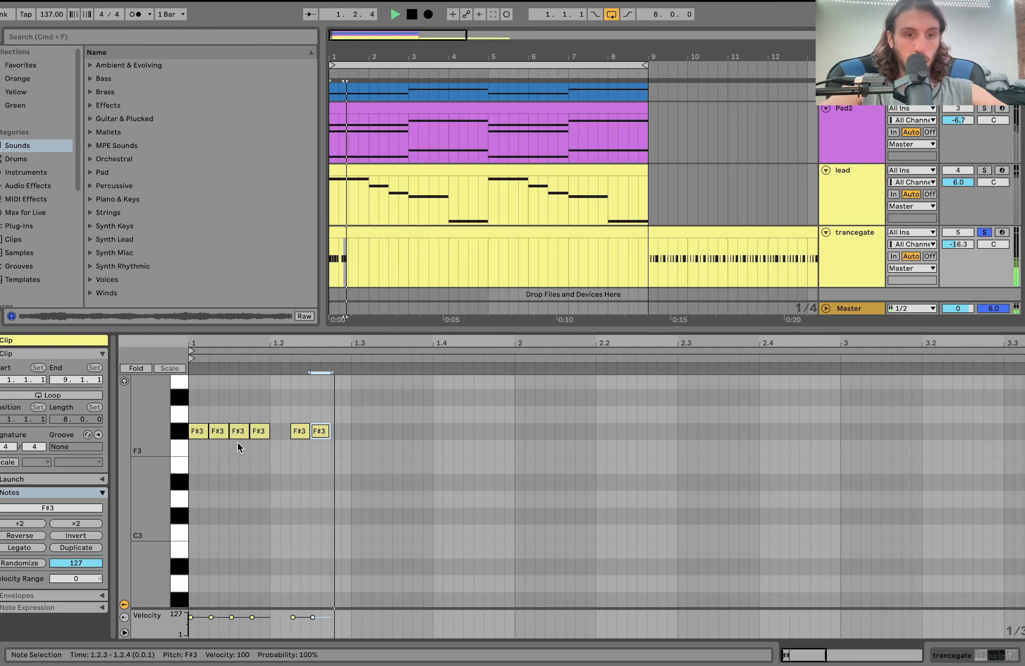
key(space)
key(super+a)
drag(334, 434, 327, 436)
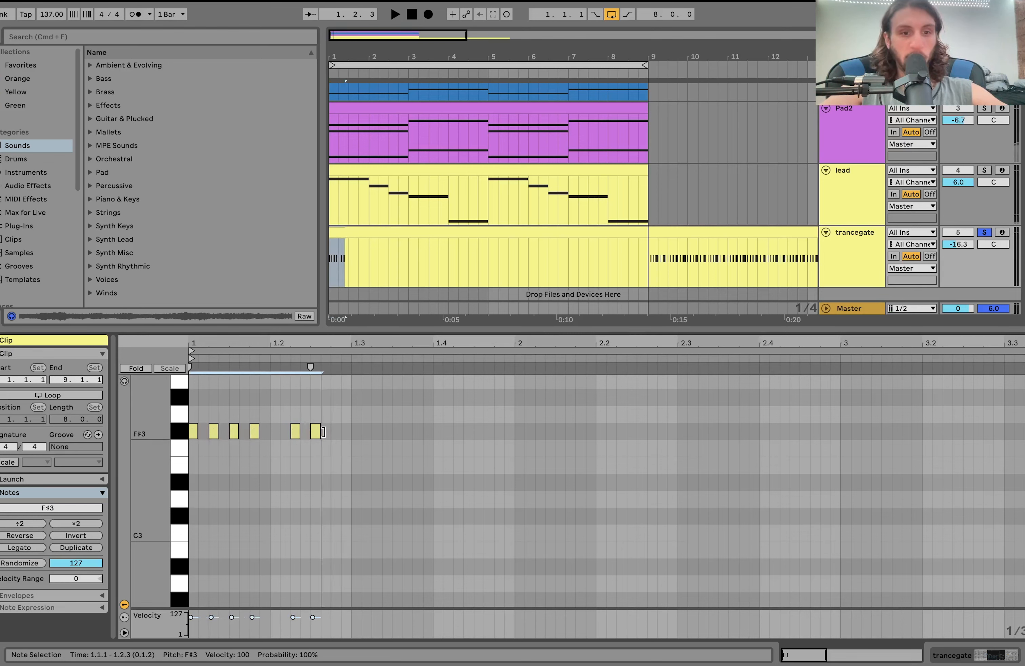
key(space)
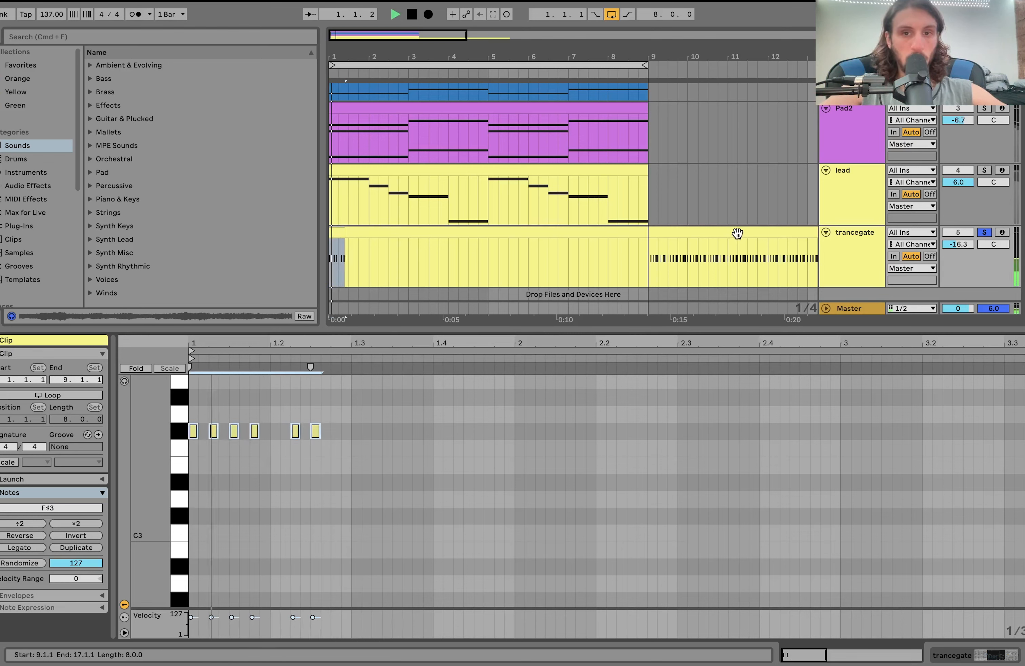
Stop playback and move the trancegate clip copy from bar 9 to bar 1, over the test pattern.
drag(754, 234, 428, 247)
key(space)
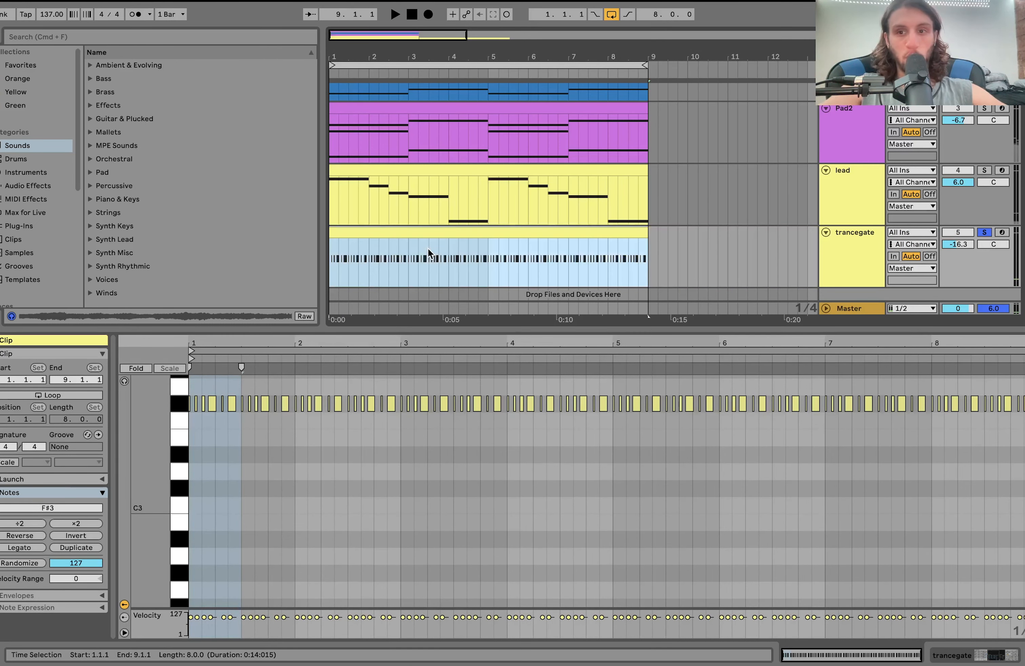
Play the lead and trancegate tracks soloed together, and the trancegate track alone for comparison.
click(987, 170)
key(space)
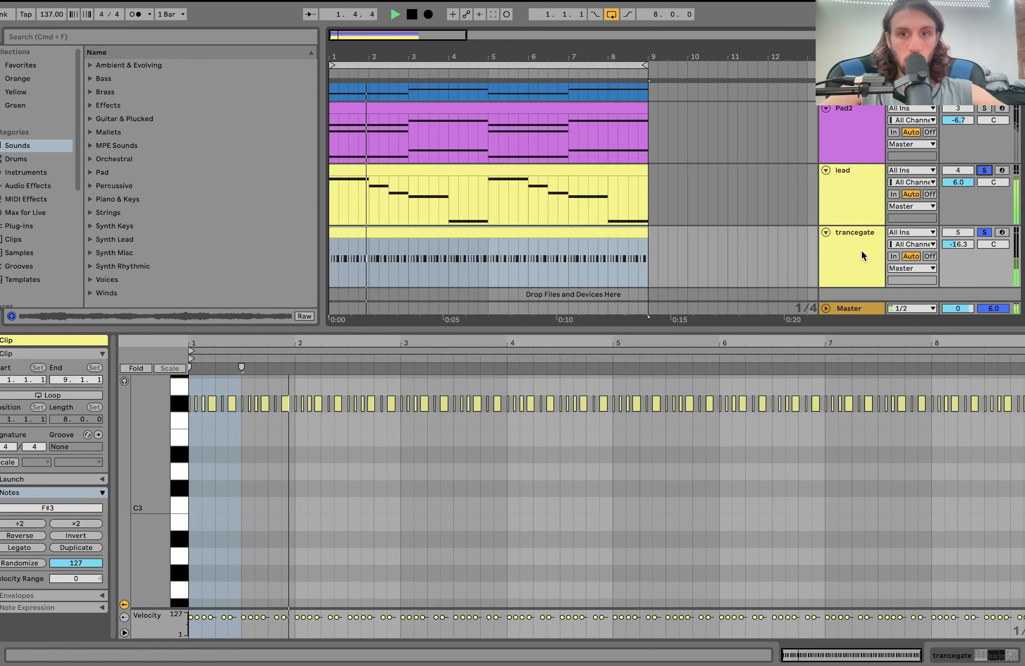
key(space)
click(984, 169)
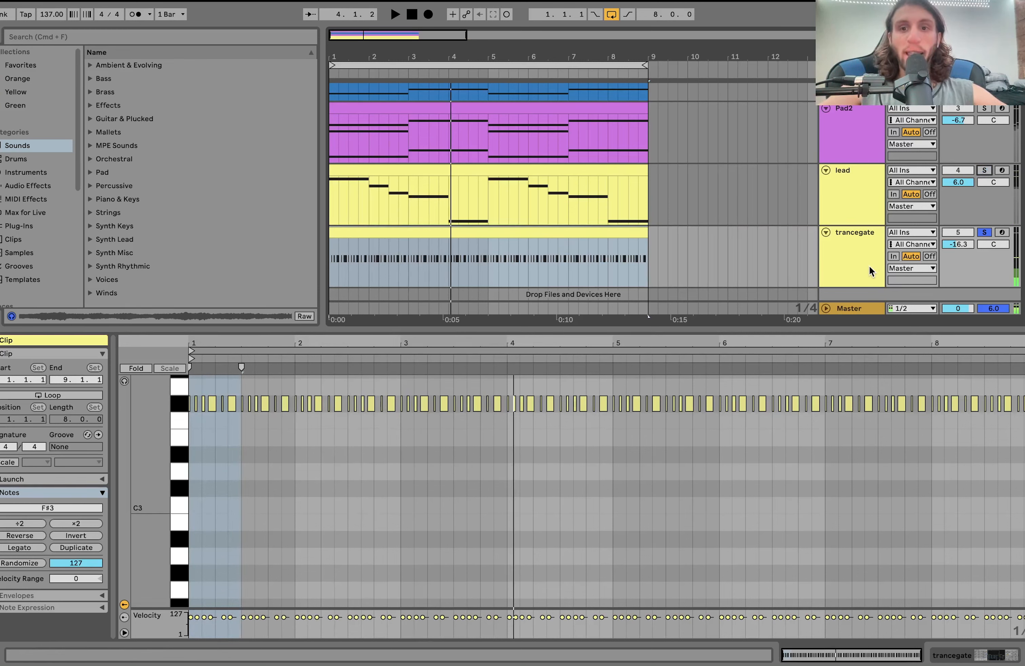
Examine the F#3 note rhythm in the opening bars of the trancegate clip.
scroll(303, 449, up, 5)
scroll(301, 446, left, 5)
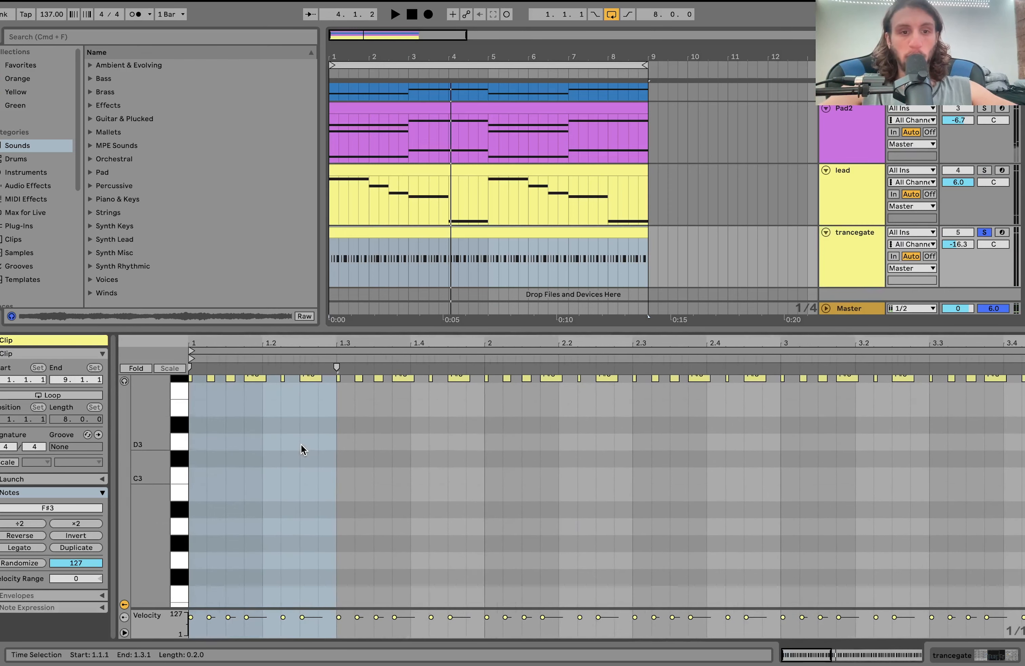
scroll(302, 445, up, 3)
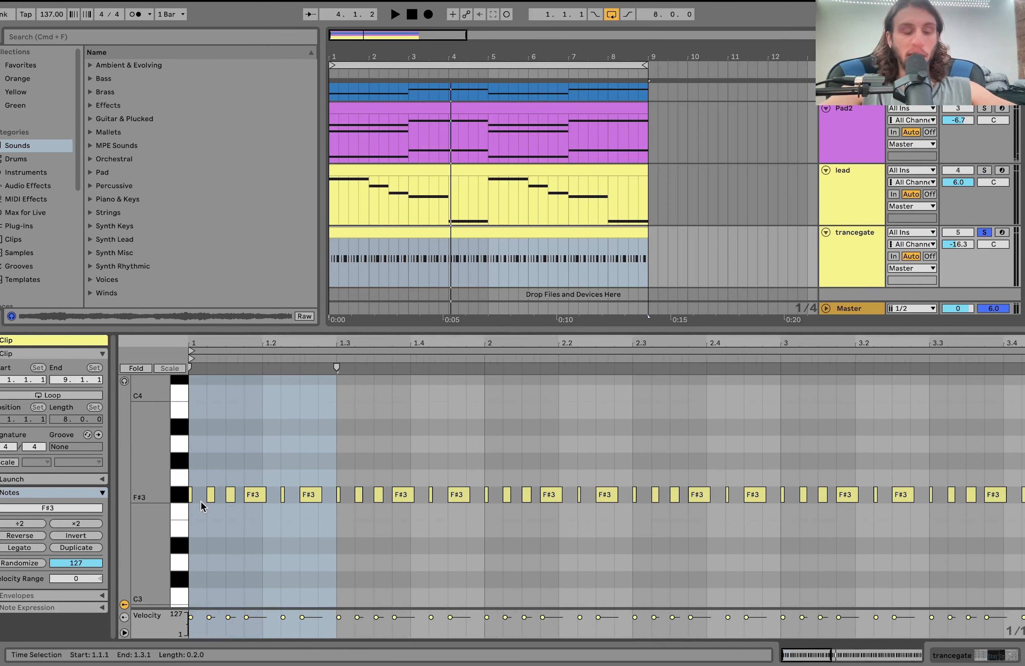
Show the lead track's devices and solo the lead track instead of the trancegate track.
click(842, 193)
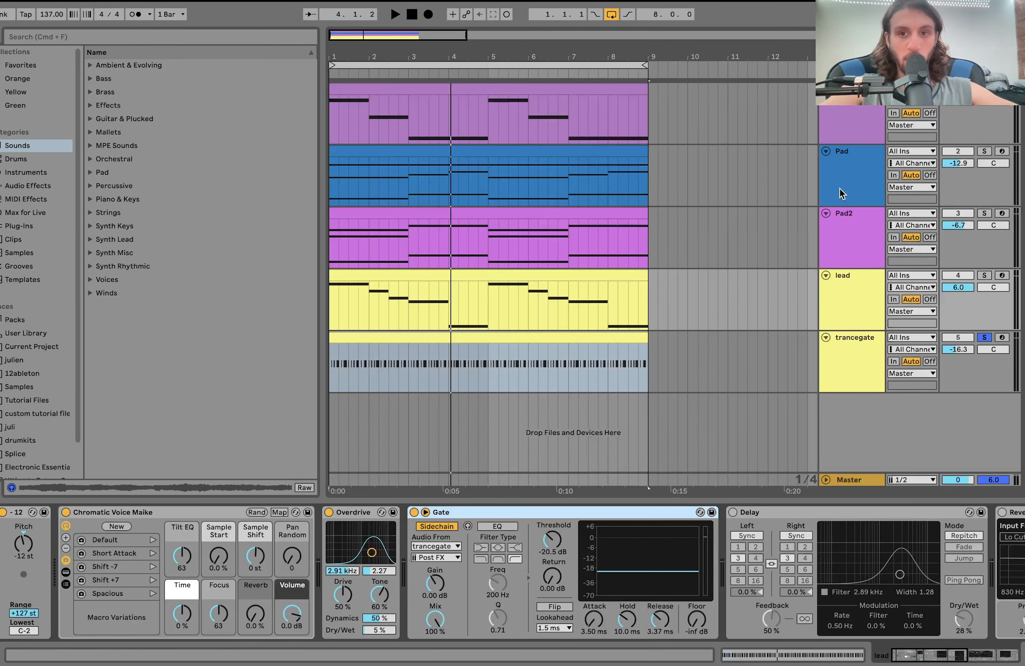
click(985, 275)
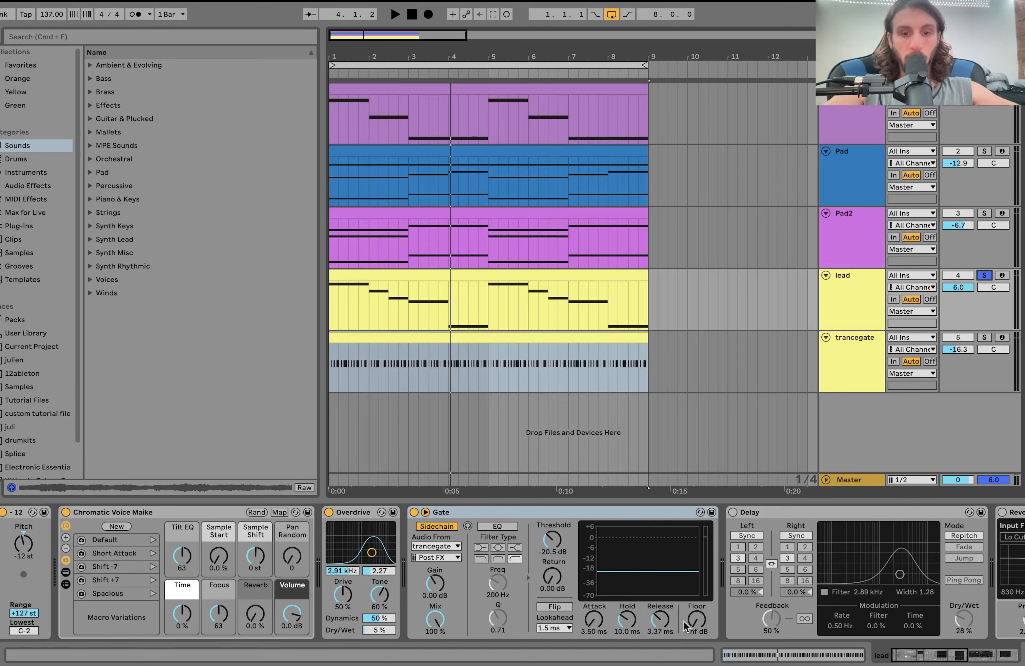
Play the lead with the Gate's Return at 3 dB and Floor at -40 dB, and restore them to 0 dB and -inf dB.
drag(547, 581, 548, 582)
double_click(701, 630)
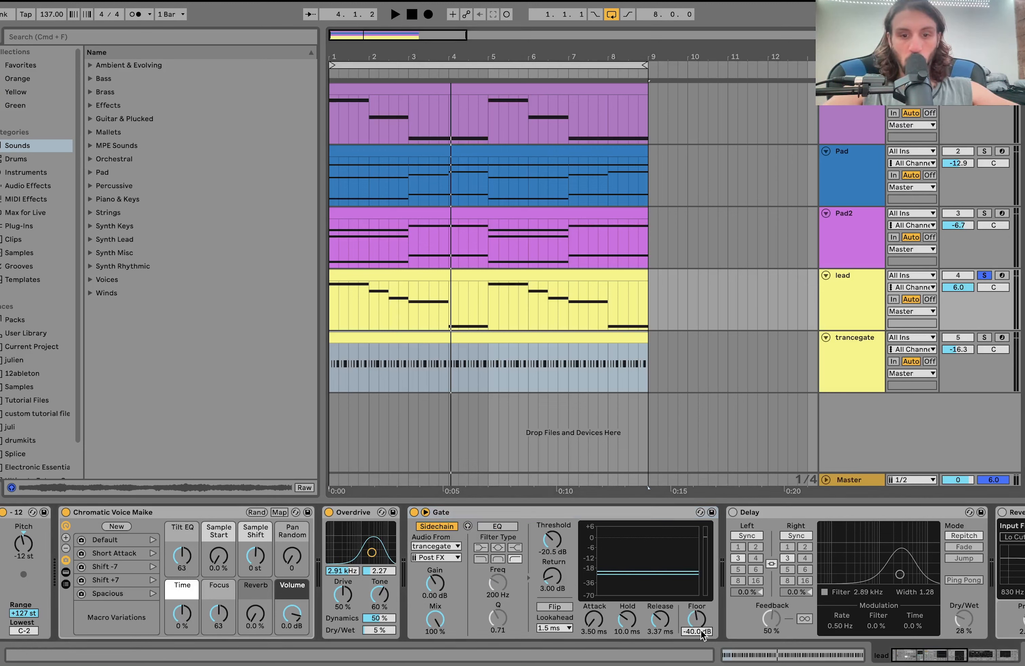
key(space)
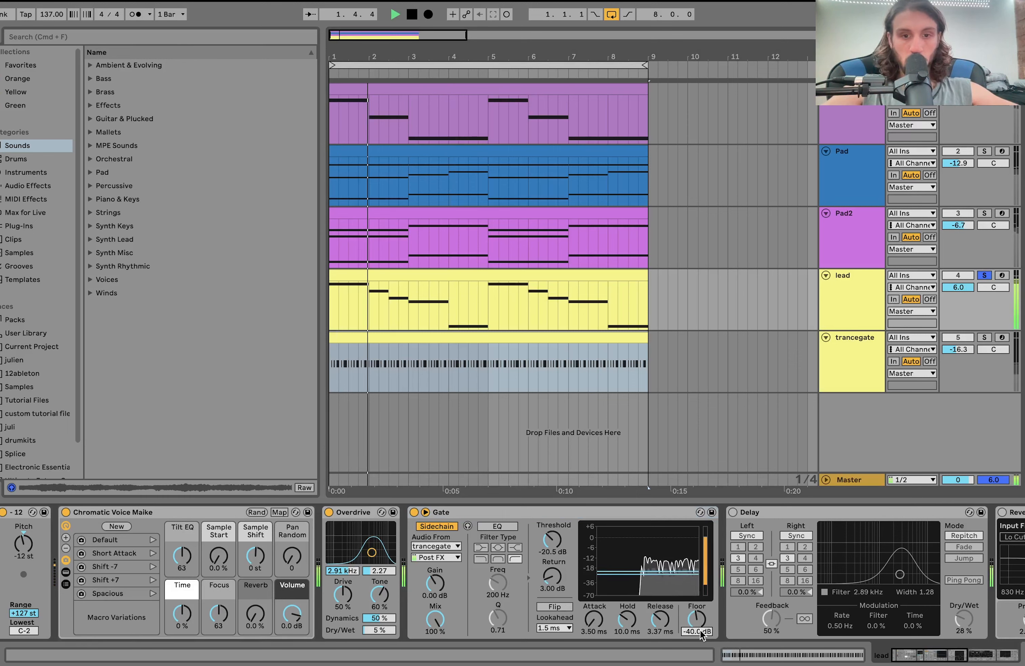
drag(552, 577, 552, 589)
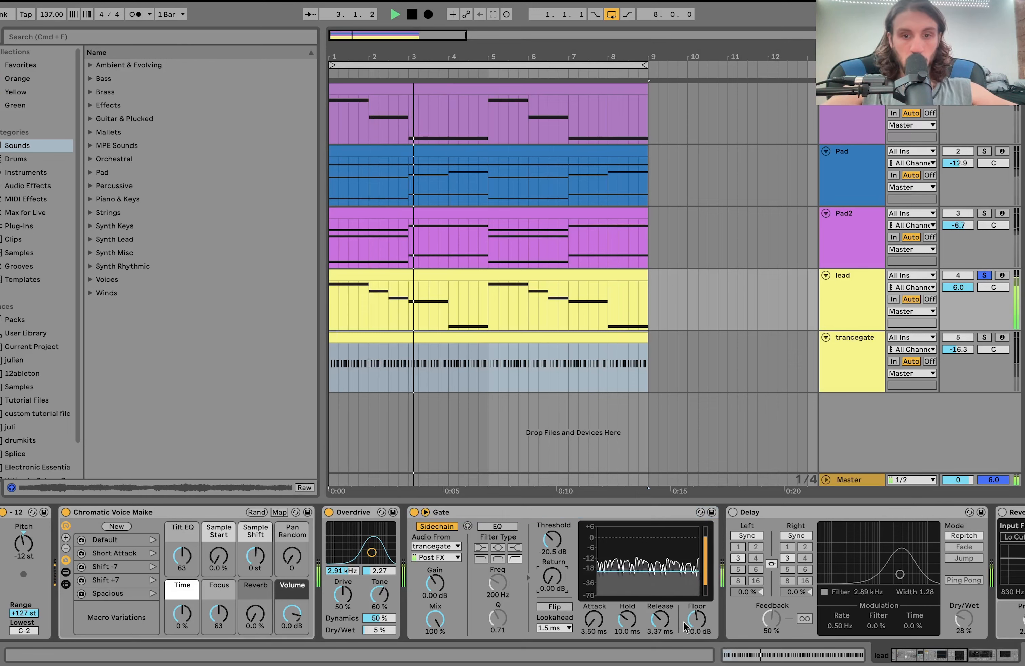
drag(692, 622, 692, 653)
key(space)
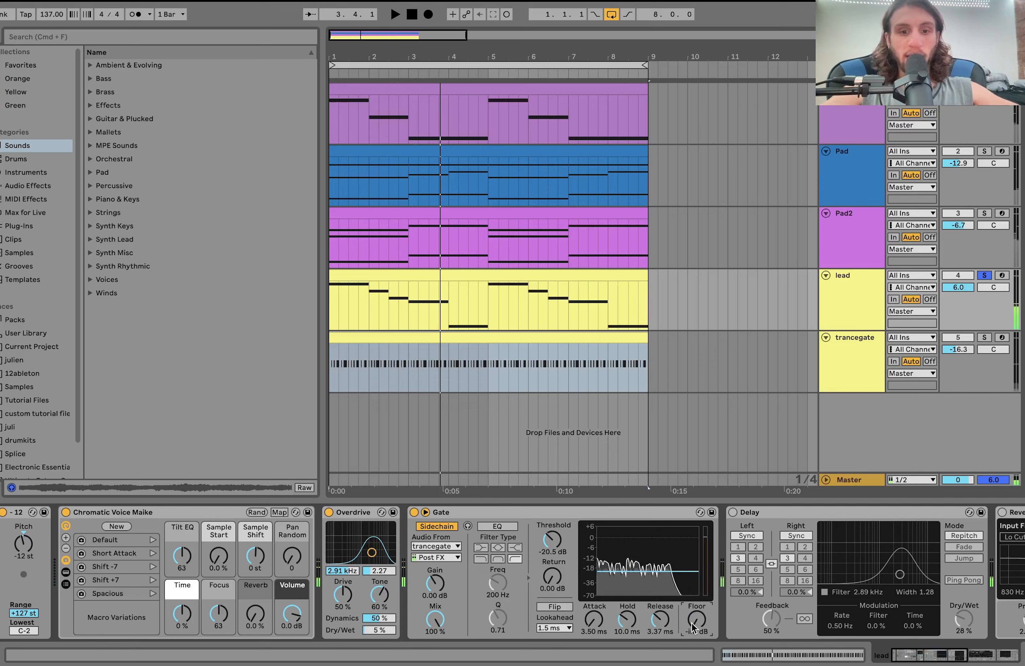
Switch on the lead's Delay device and play the soloed lead with it.
scroll(677, 555, right, 3)
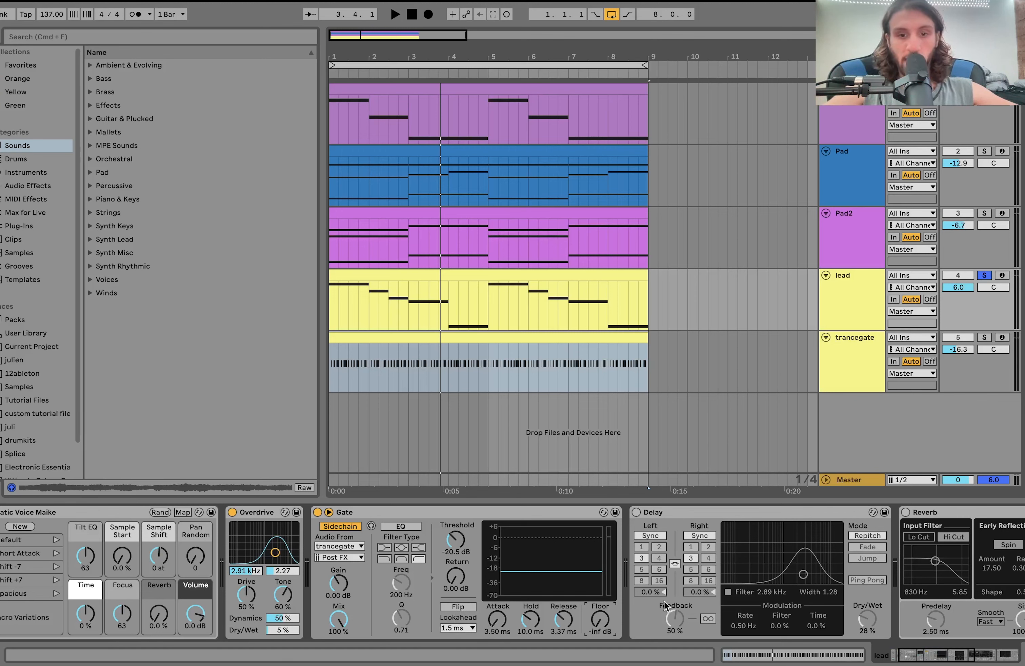
click(637, 513)
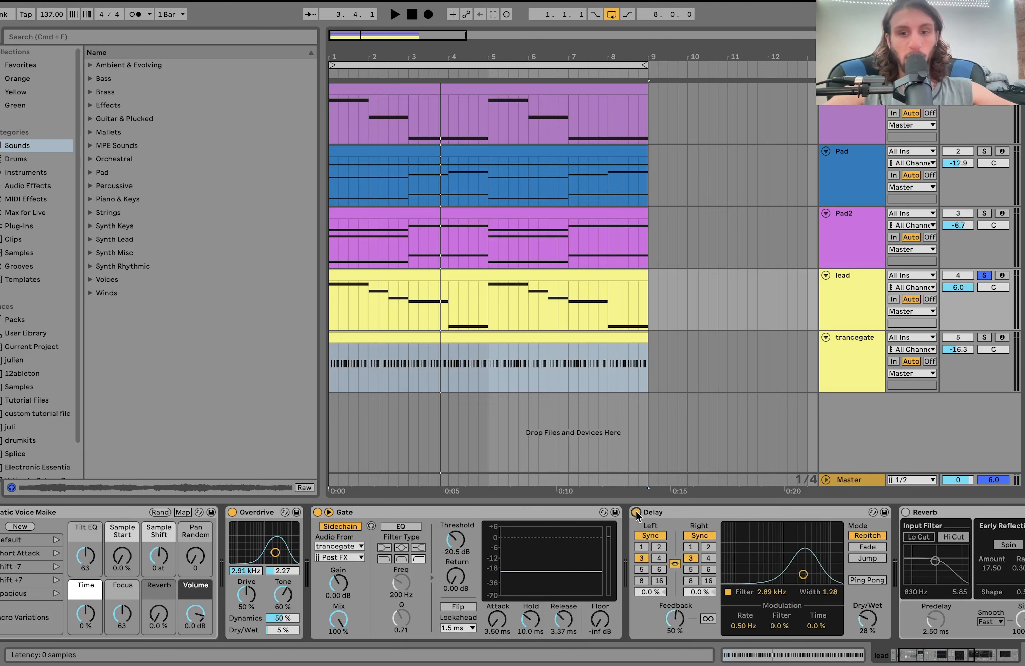
key(space)
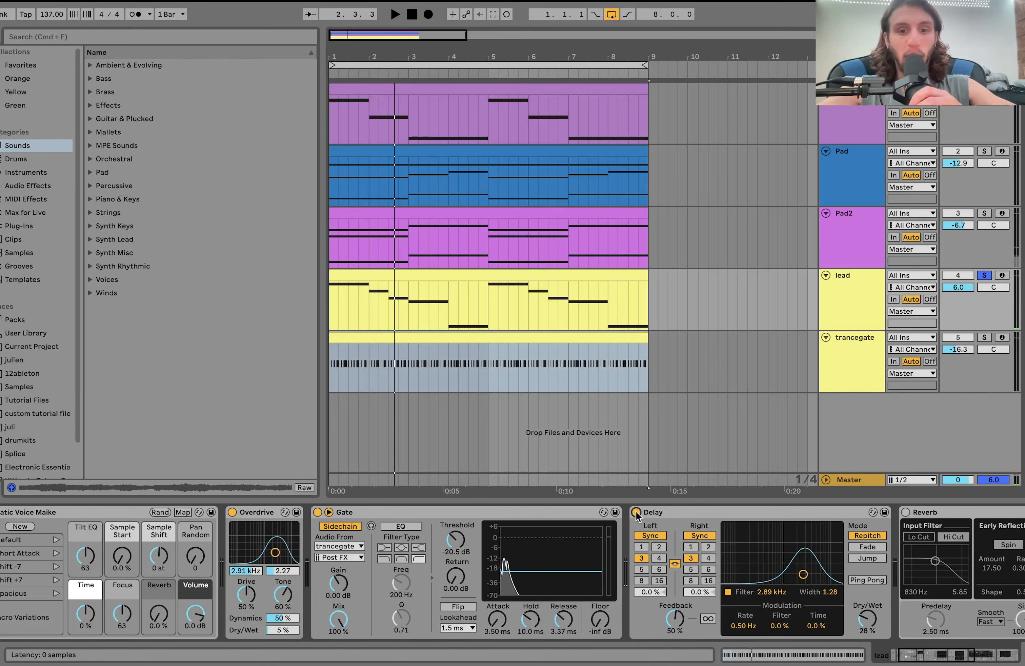
Review the lead's Delay and Reverb settings, and play the delayed lead while checking the Delay's Dry/Wet control.
scroll(637, 514, right, 5)
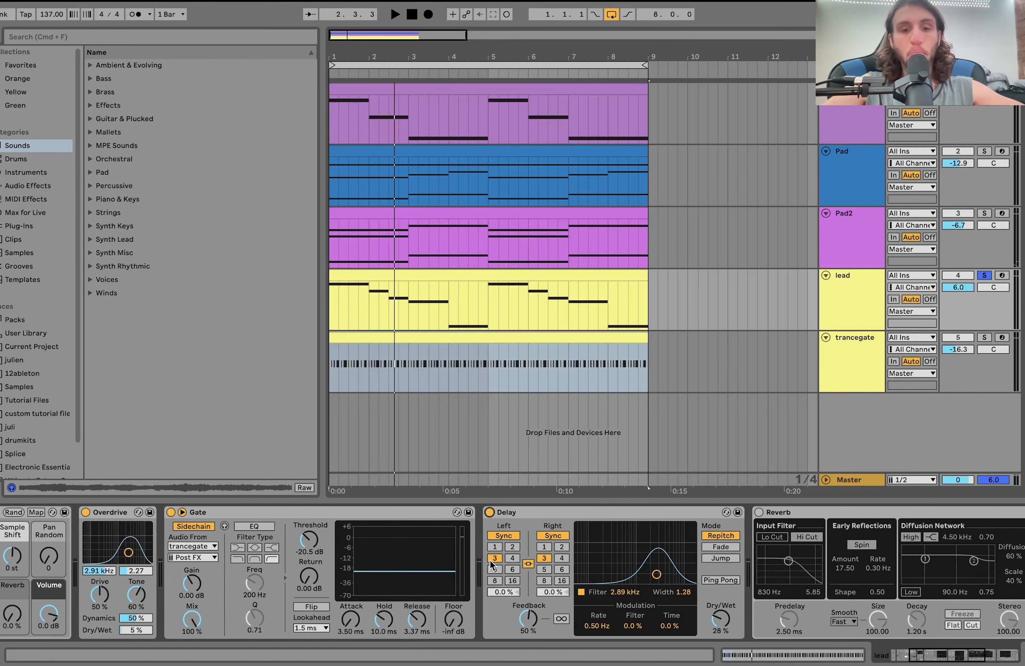
scroll(491, 564, right, 4)
scroll(413, 548, right, 3)
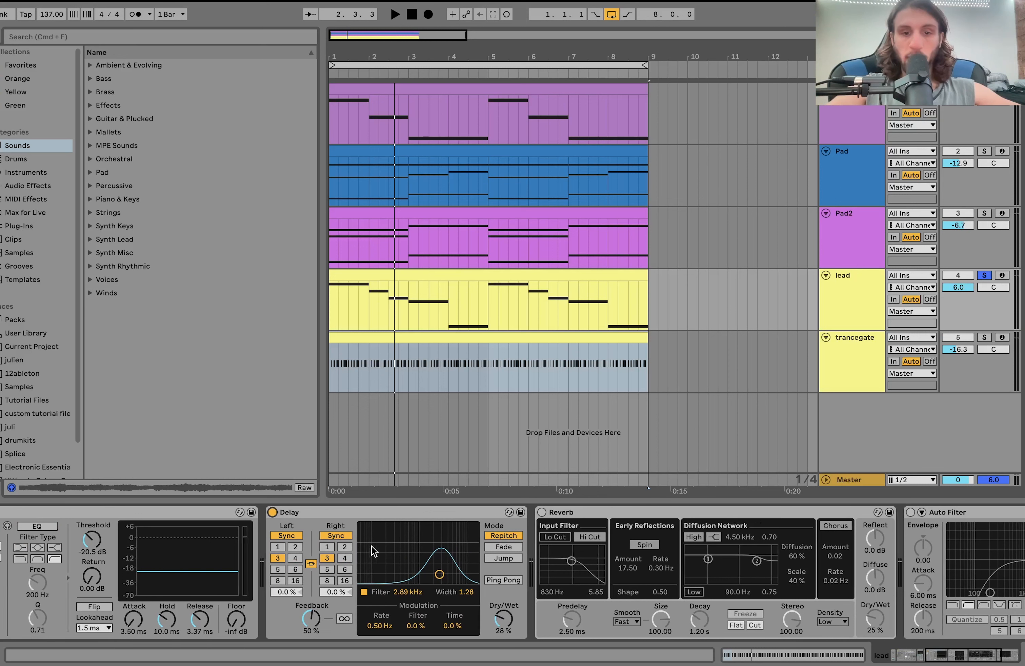
scroll(371, 545, right, 2)
scroll(371, 545, right, 1)
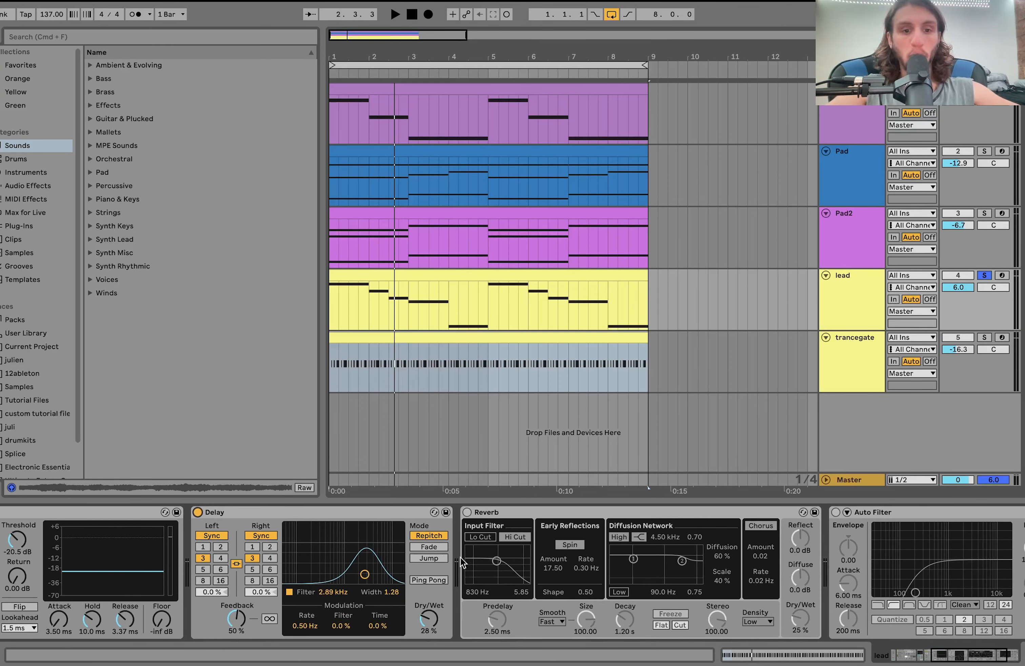
scroll(341, 552, left, 8)
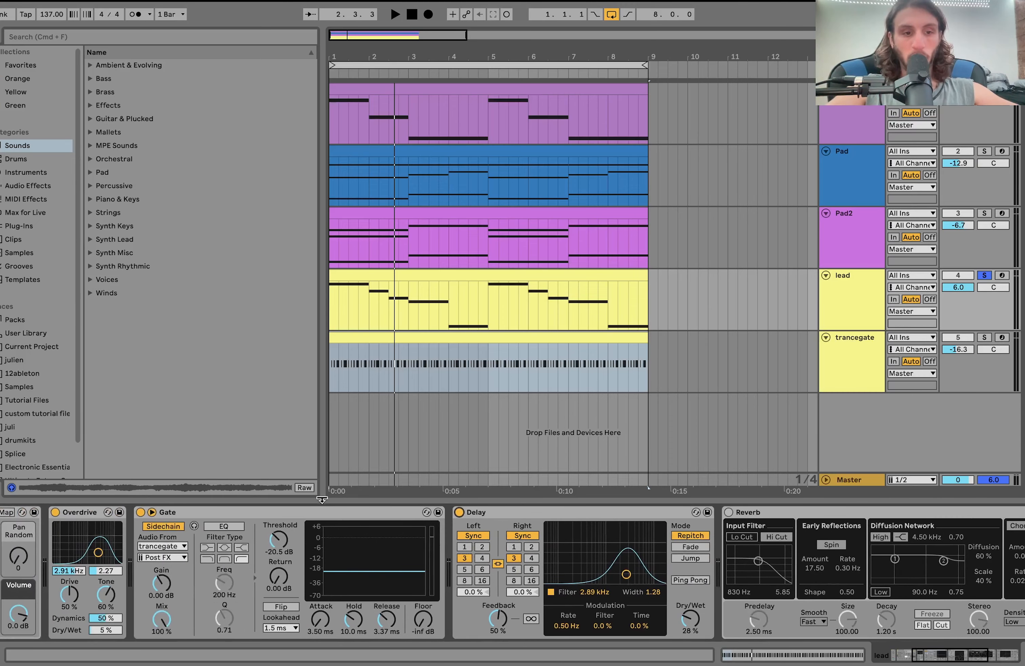
key(space)
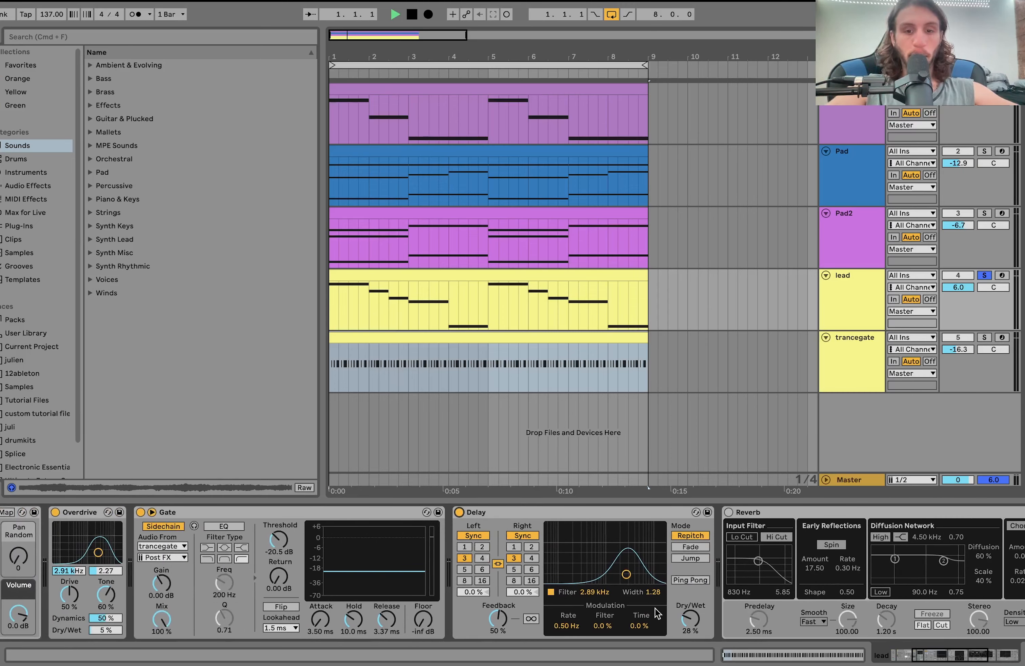
mouse_move(690, 618)
mouse_down()
mouse_move(690, 606)
mouse_move(690, 618)
mouse_up()
key(space)
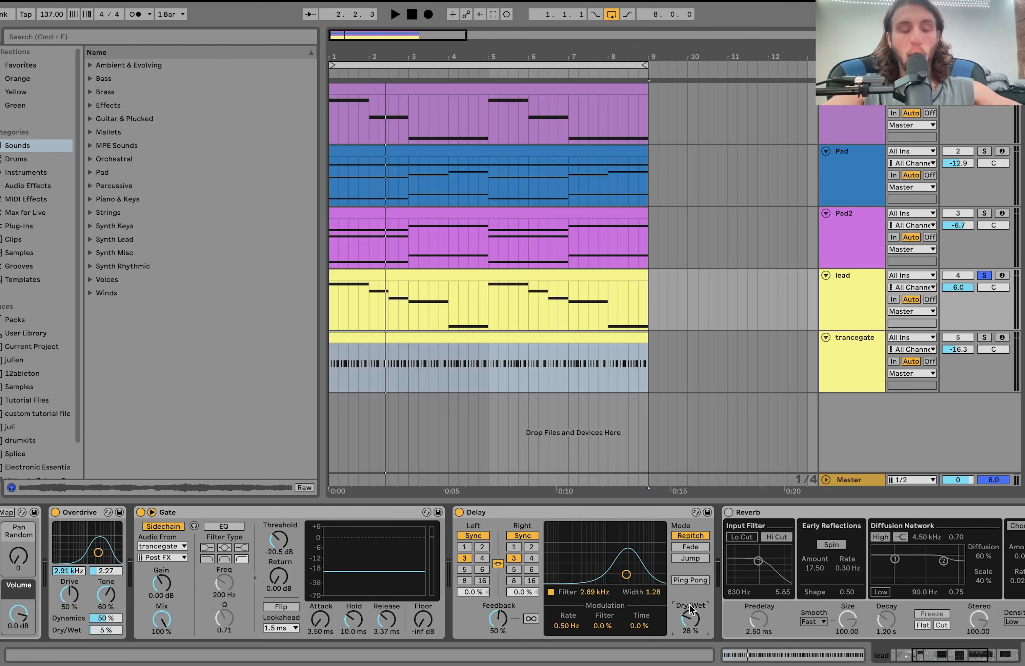
Play the lead briefly and switch on its Reverb and Auto Filter devices.
key(space)
scroll(690, 604, right, 10)
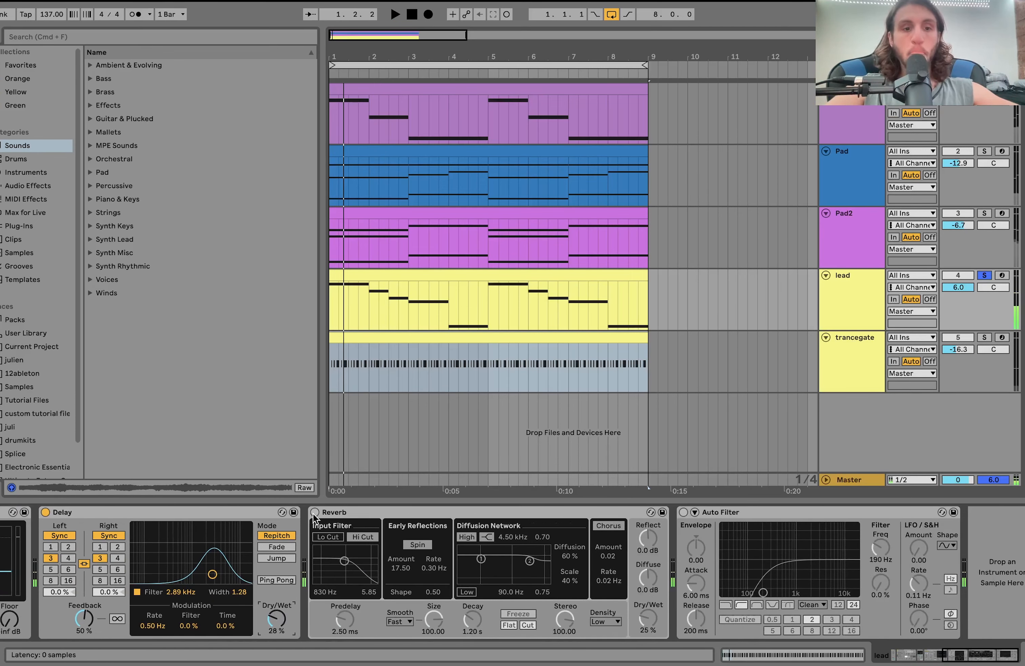
click(315, 512)
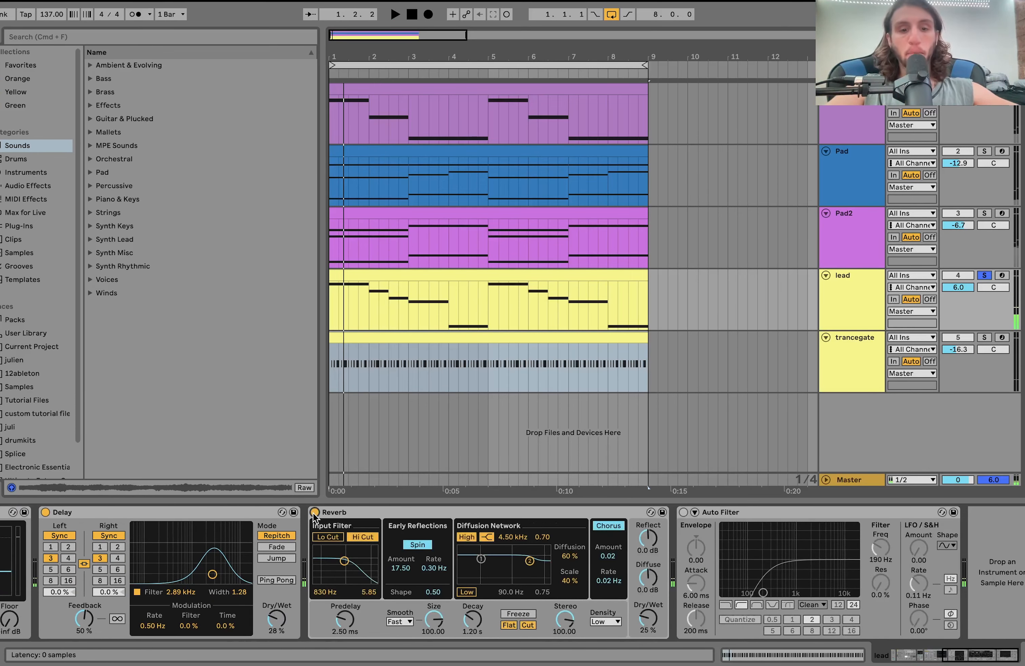
click(683, 512)
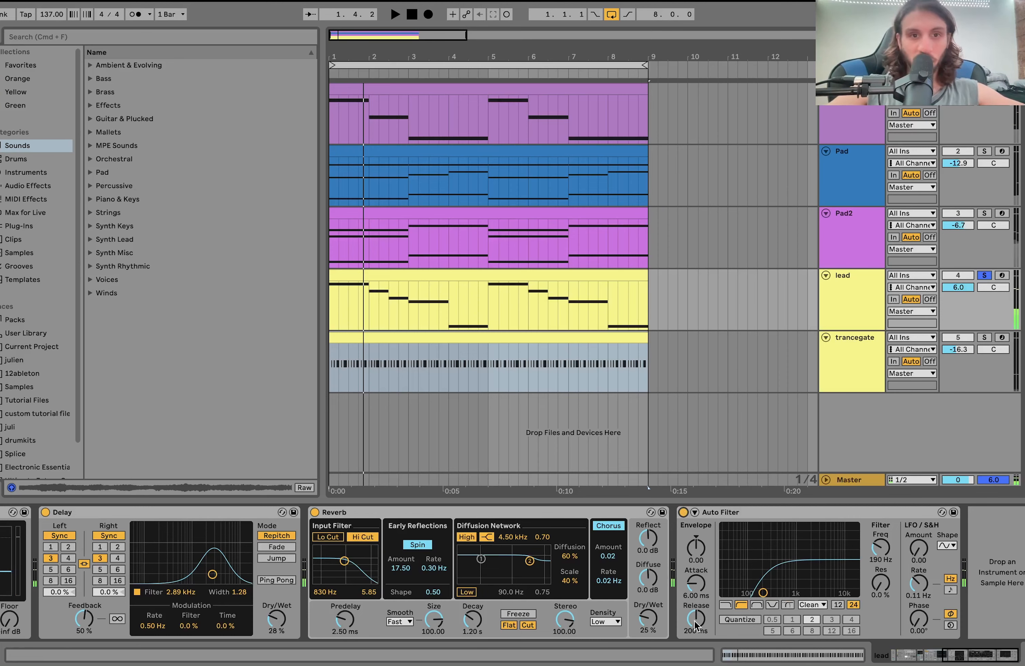
Look over the lead's effect chain and play the soloed lead with all effects active.
scroll(621, 583, left, 10)
scroll(621, 582, right, 10)
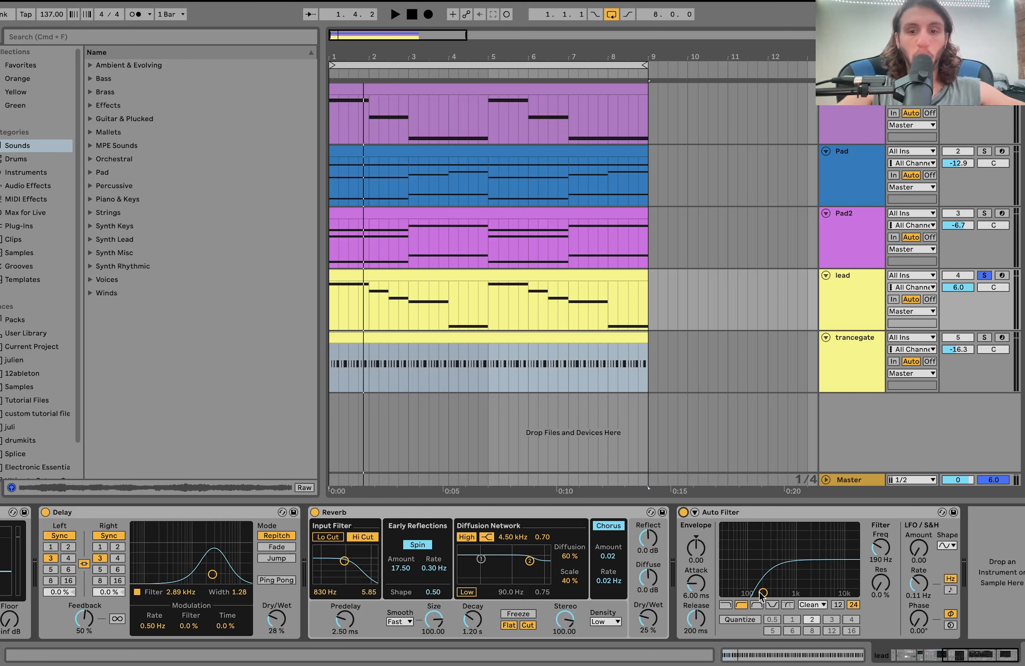
key(space)
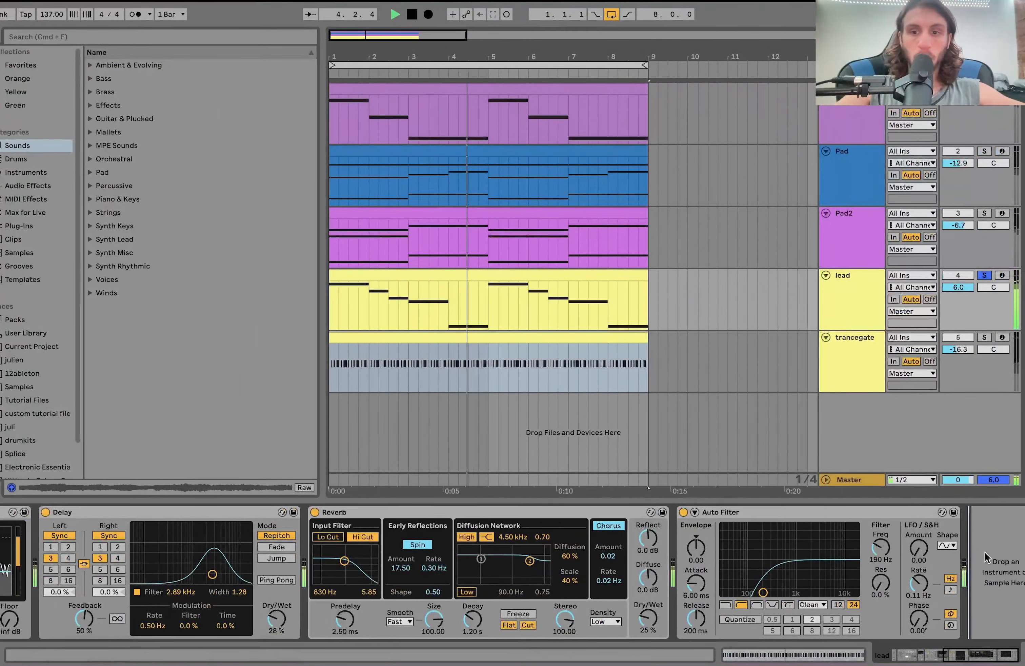
key(space)
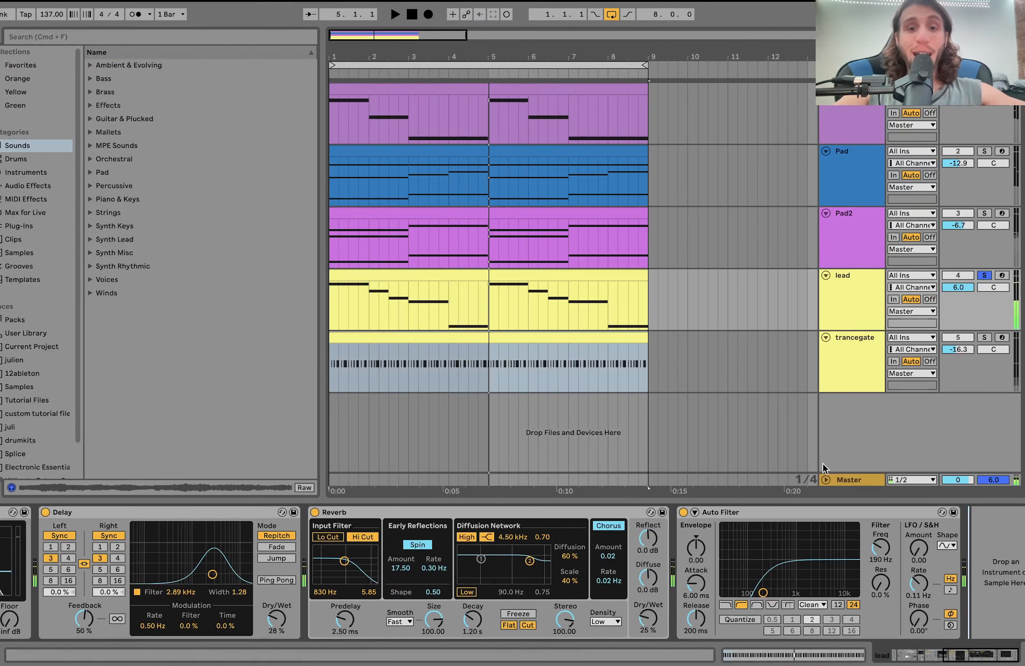
Open the lead clip and go through its melody notes G5, F5, D#5, D5 and G4 one by one.
click(461, 276)
double_click(461, 276)
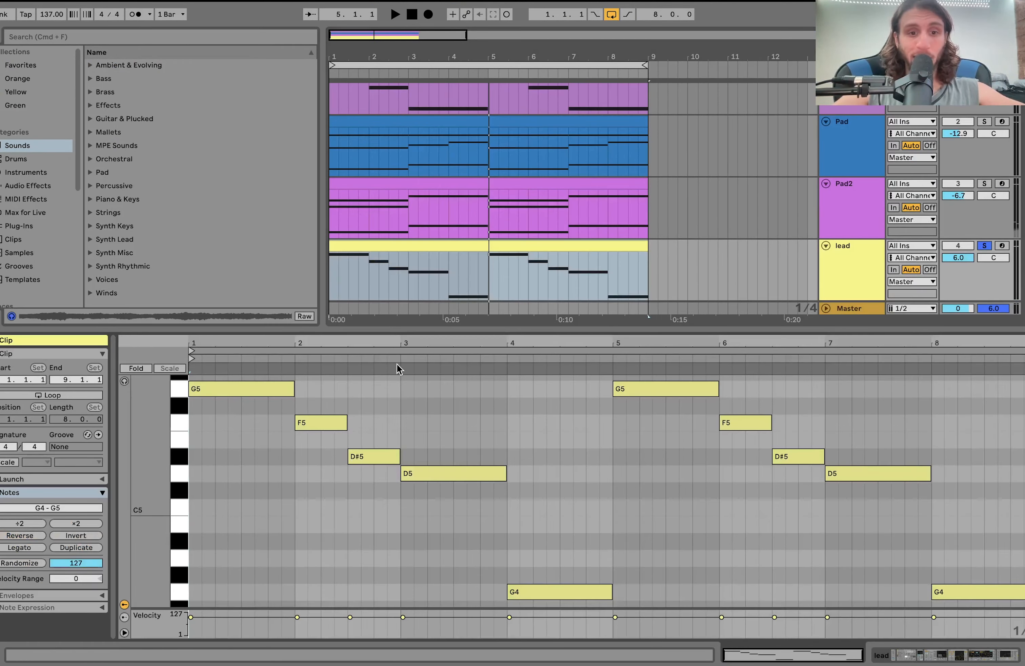
click(209, 389)
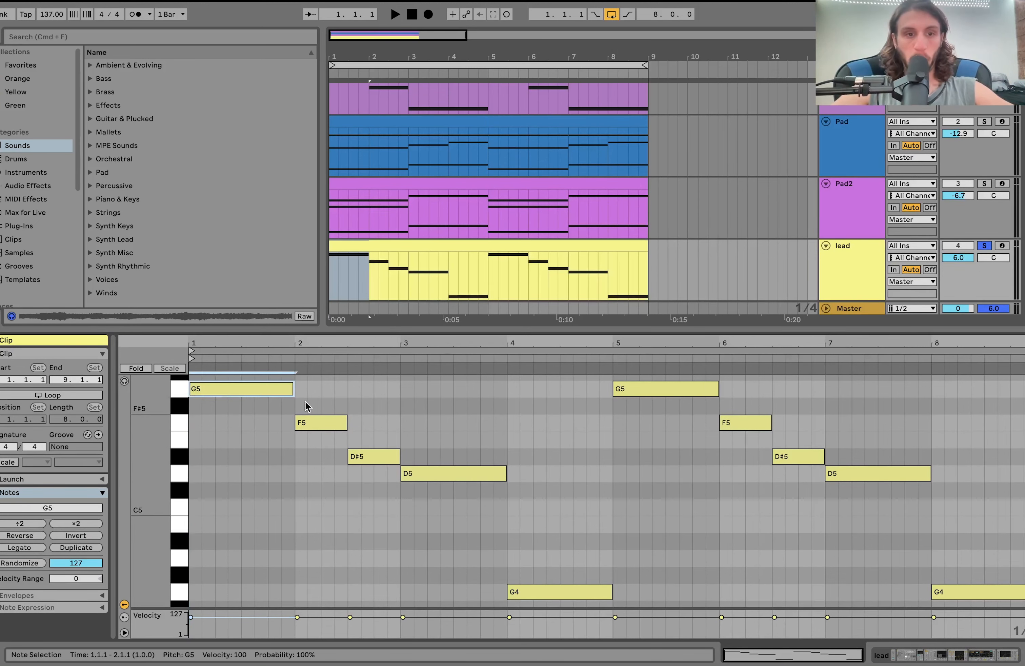
click(327, 427)
click(377, 455)
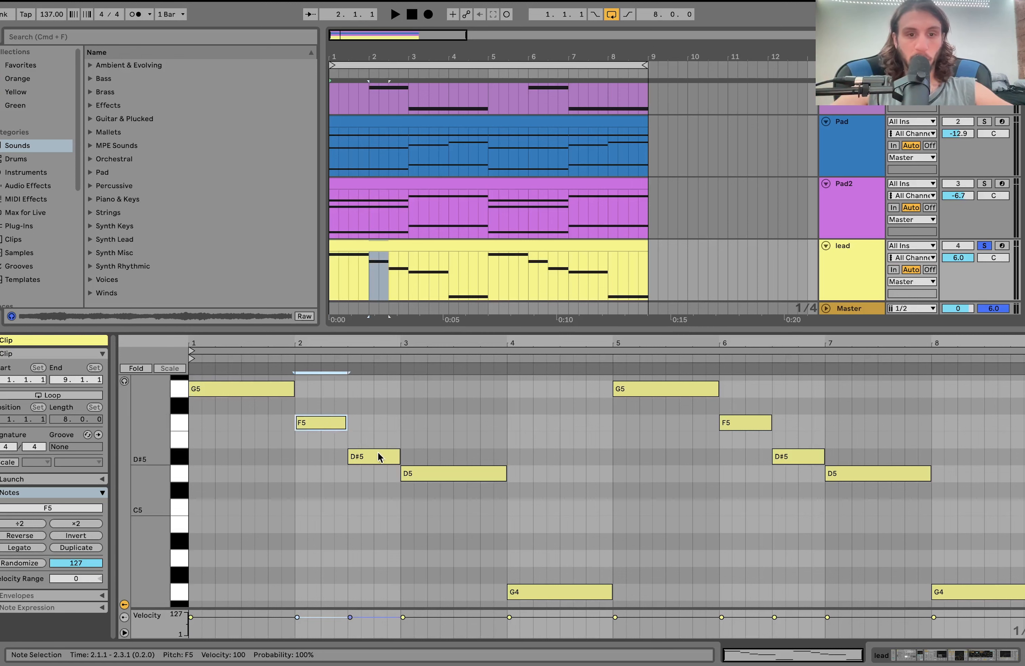
click(429, 470)
click(543, 596)
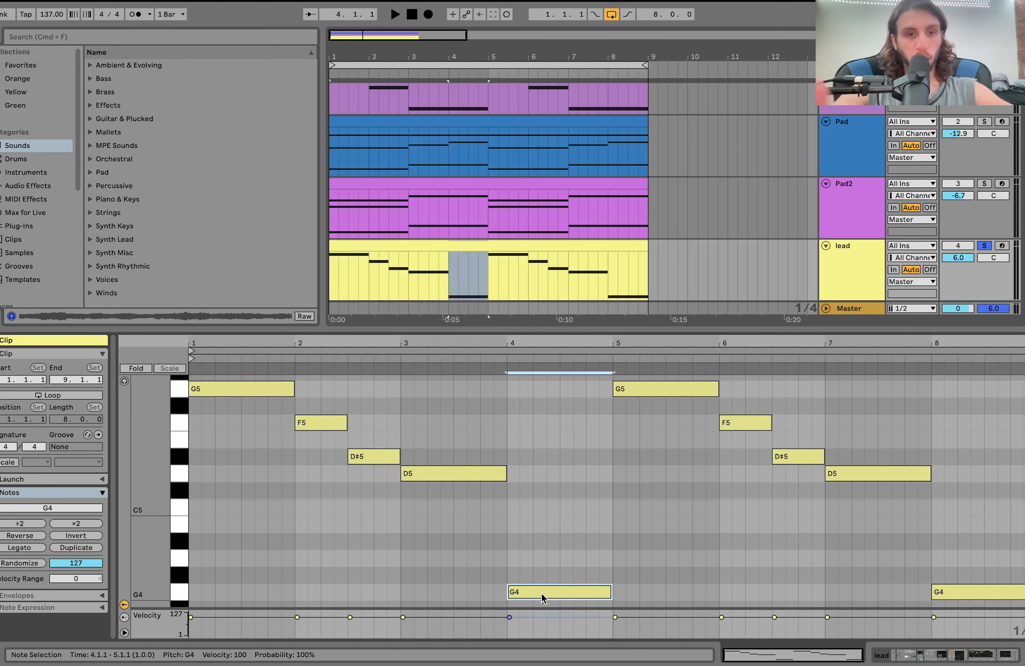
Return to the lead track's devices and play the start of the lead melody.
click(430, 245)
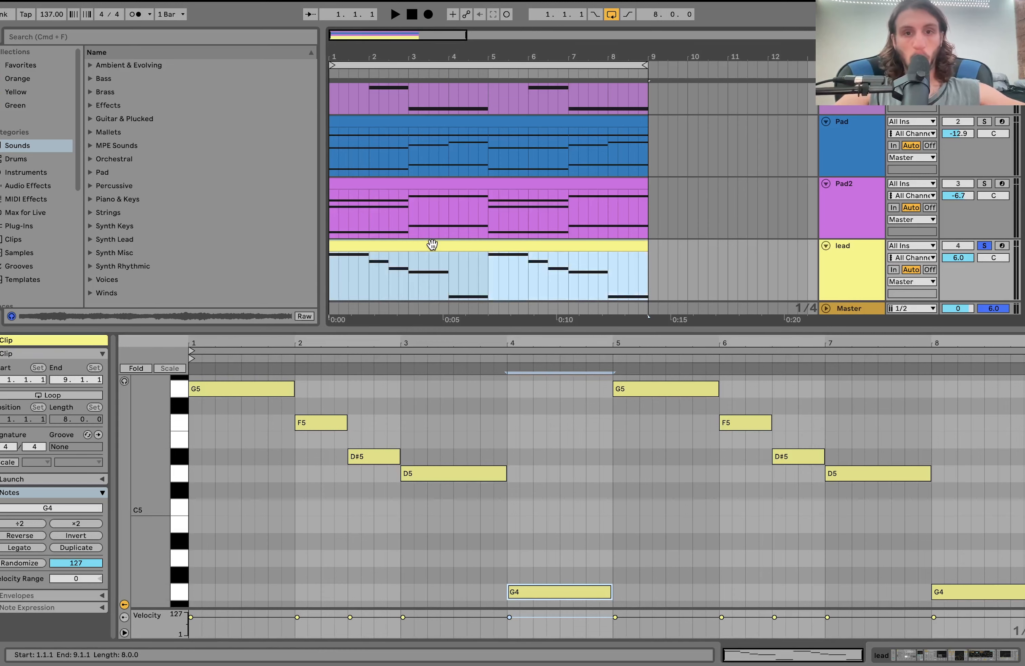
double_click(826, 264)
key(space)
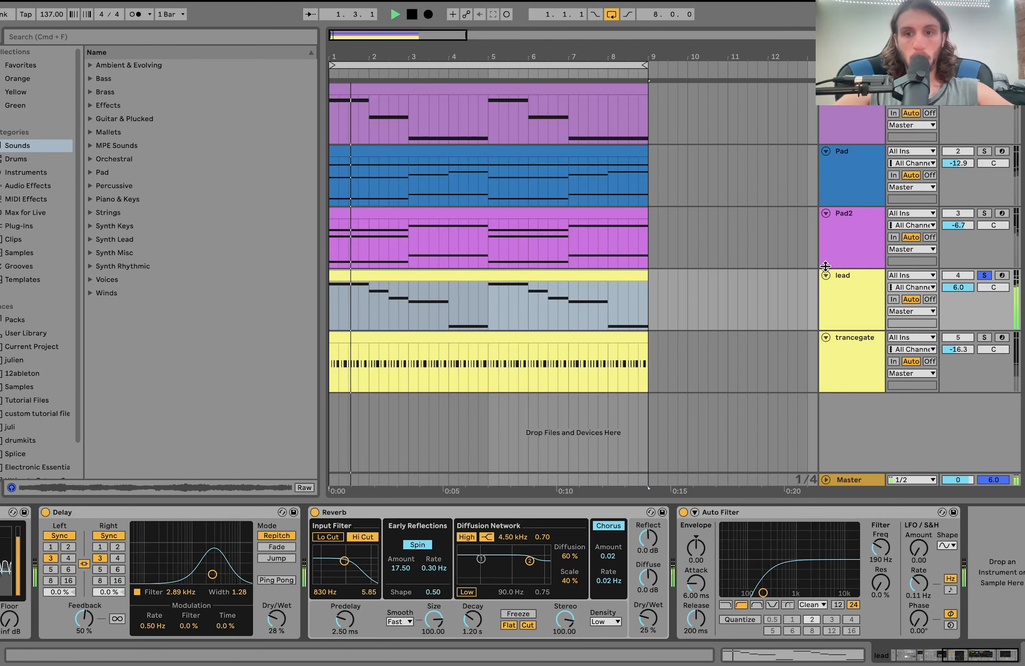
key(space)
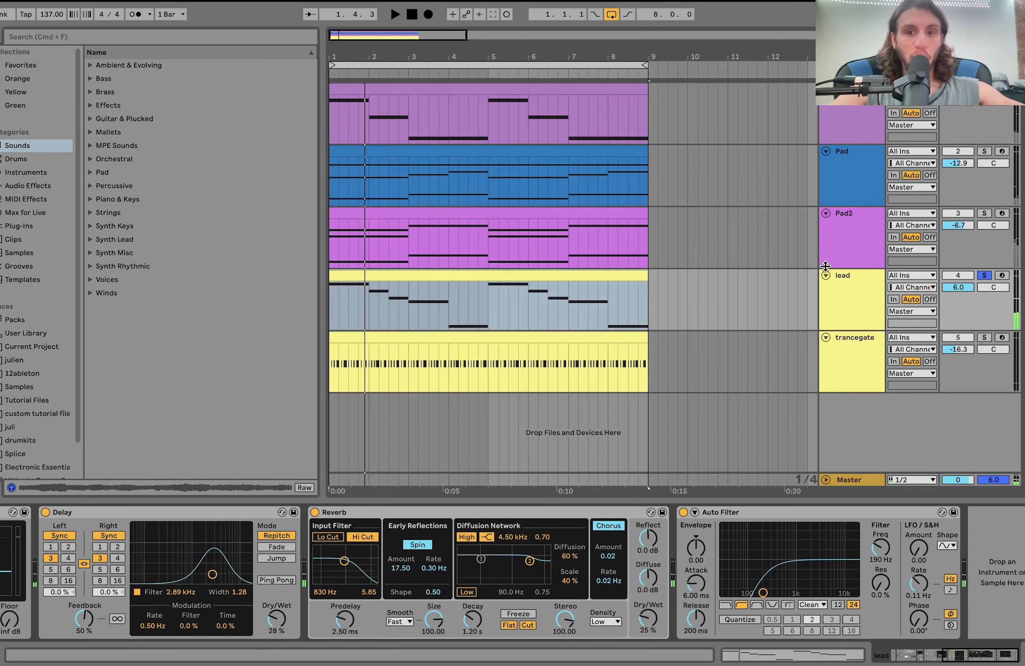
Duplicate the lead clip to bar 9 and delete all notes from the original clip at bar 1.
click(566, 277)
key(super+d)
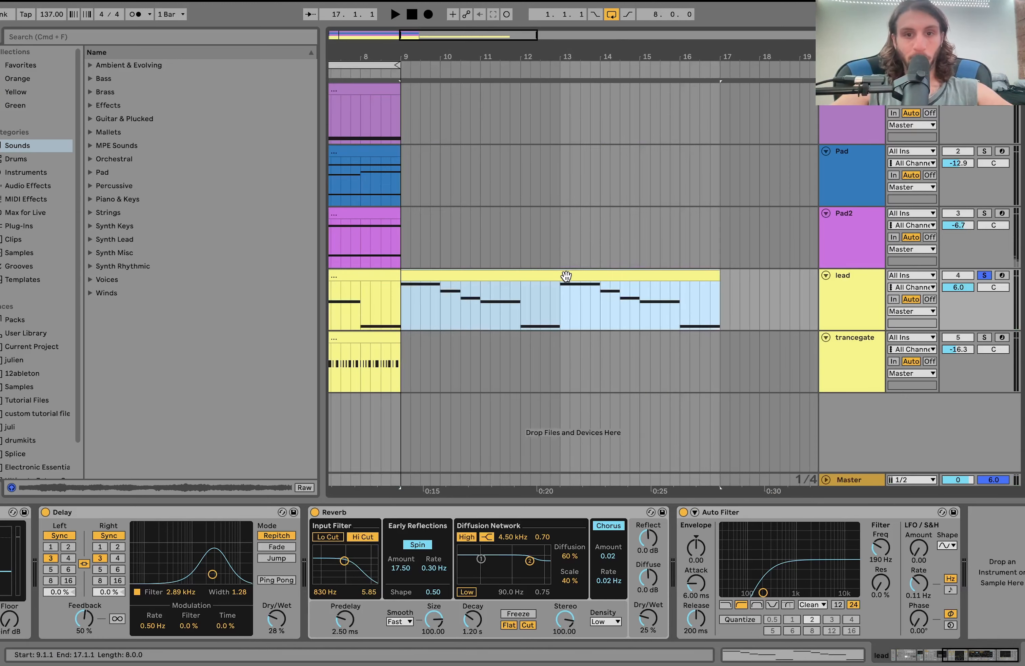
double_click(455, 280)
scroll(202, 472, up, 5)
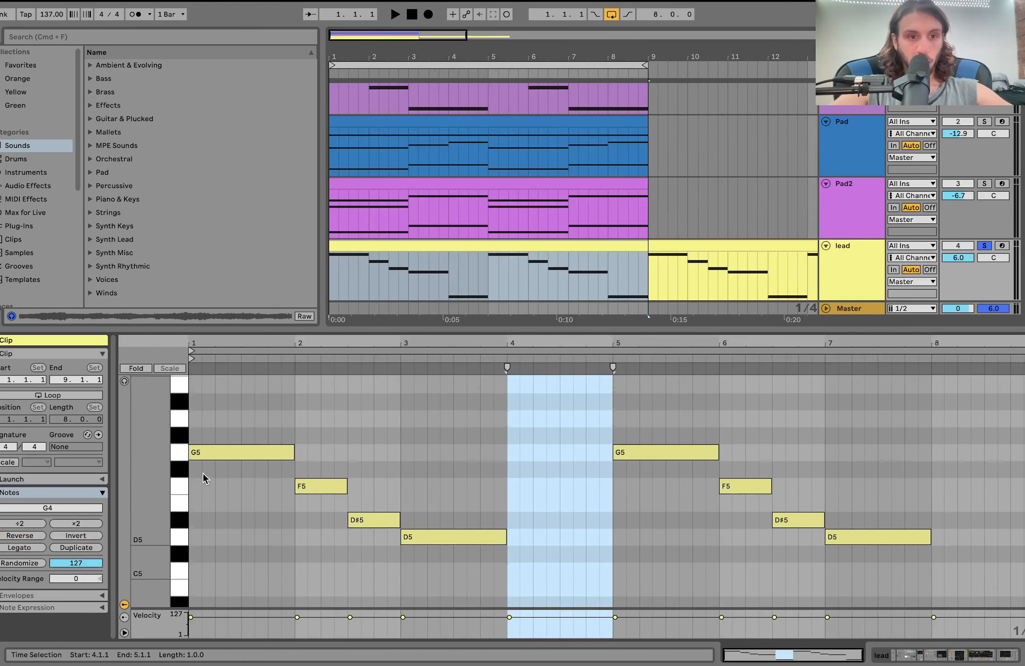
key(super+a)
key(Delete)
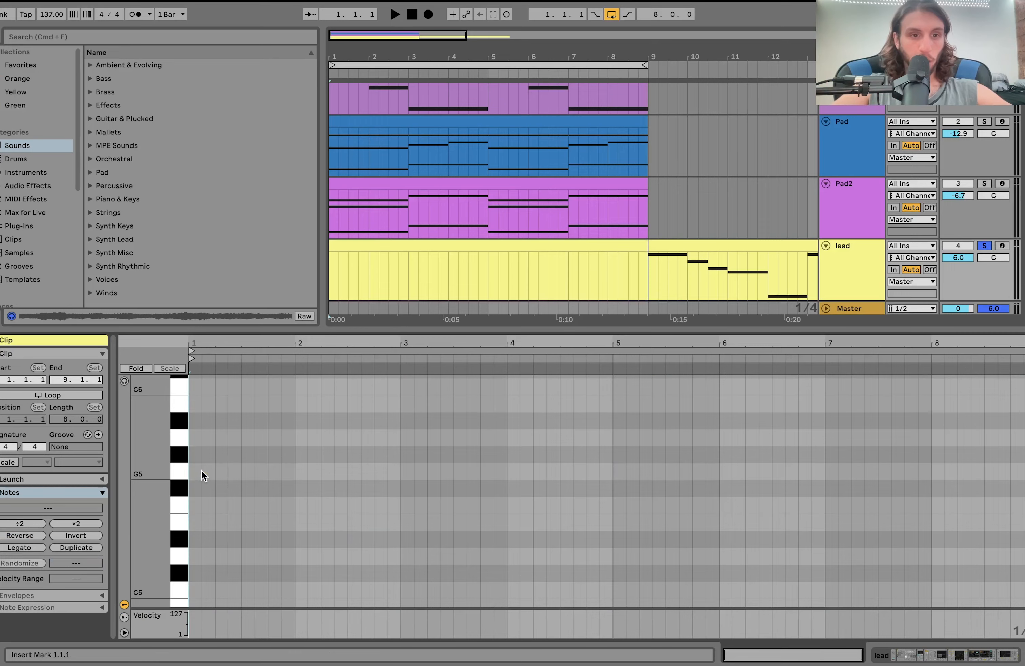
Enter fast ascending sixteenth notes G5, A5, A#5 and D6 from 1.1.2 in the emptied lead clip.
scroll(201, 471, up, 3)
scroll(202, 471, left, 1)
double_click(210, 460)
key(super+d)
key(Up)
key(Up)
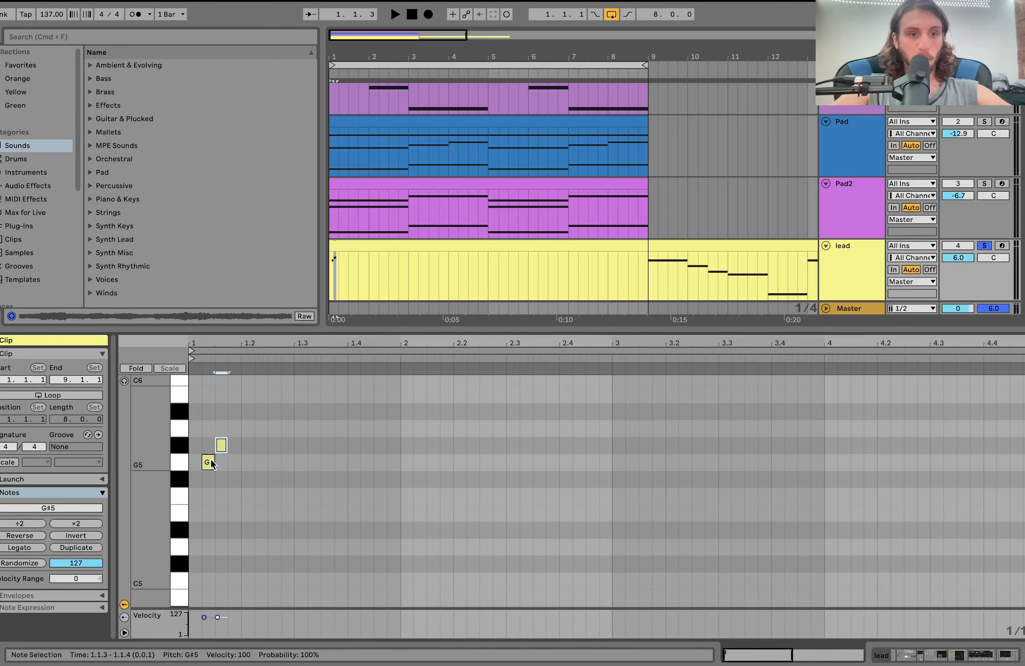
key(super+d)
key(Up)
key(super+d)
key(Up)
key(Up)
key(Up)
key(Up)
Continue the fast lead run with sixteenth notes C6, A#5 and C6, and play it through the gate.
key(super+d)
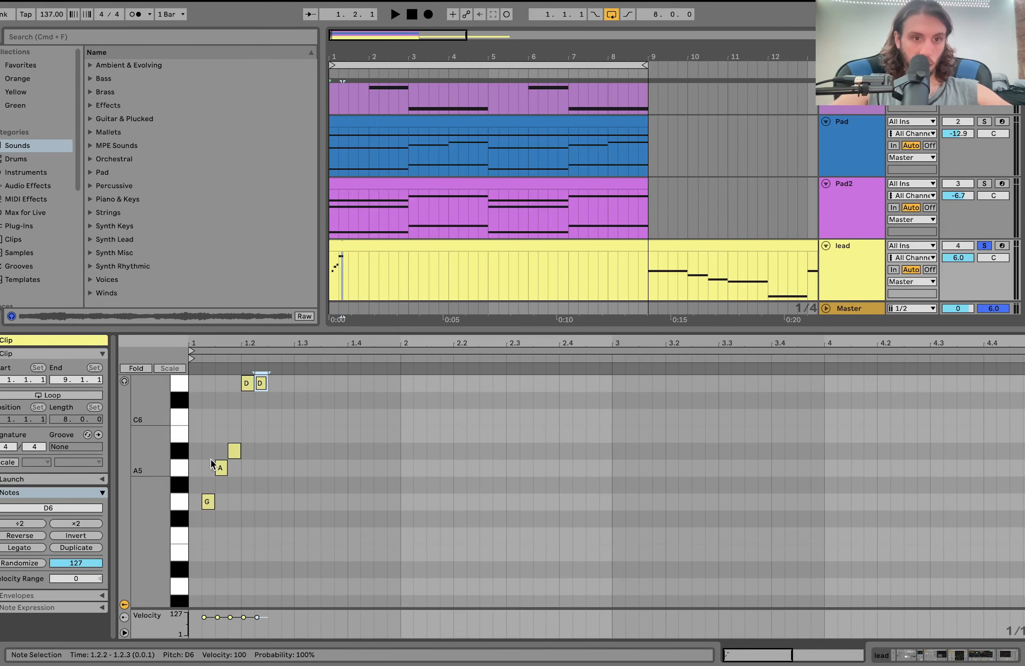
key(Down)
key(Down)
key(super+d)
key(Down)
key(Down)
key(super+d)
key(Up)
key(Up)
key(space)
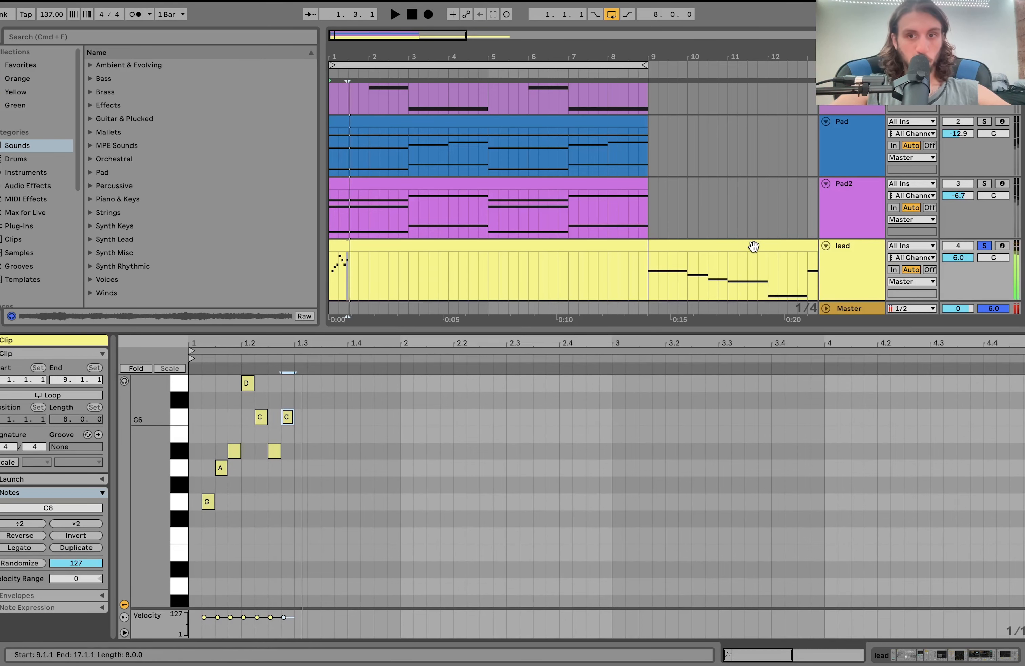
key(space)
Move the long-note lead clip from bar 9 back to bar 1 over the test clip and play its start.
drag(752, 245, 409, 268)
key(space)
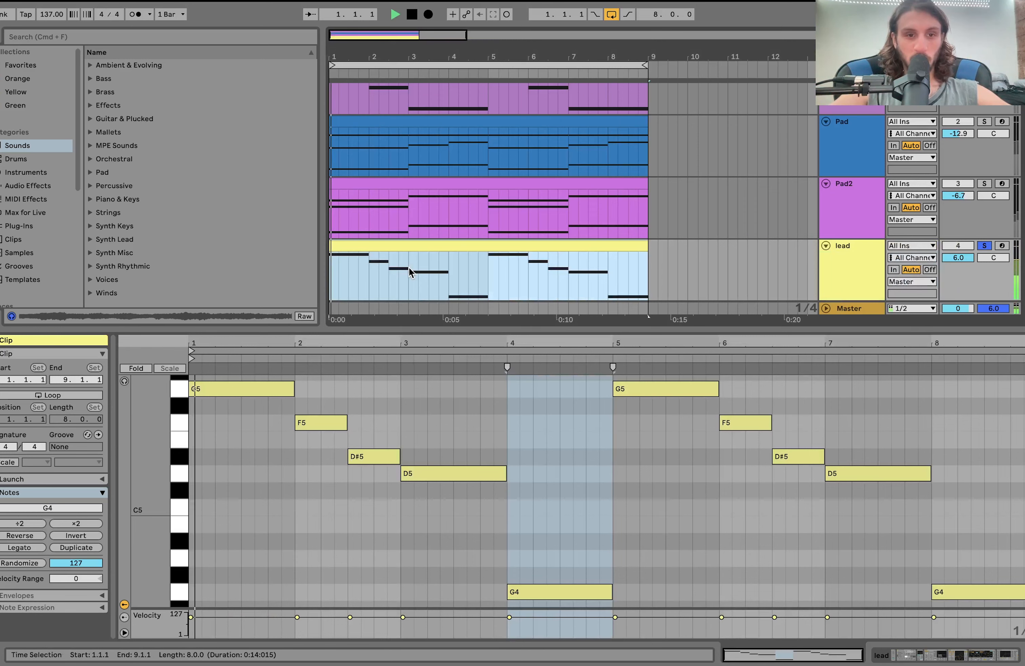
click(822, 265)
key(space)
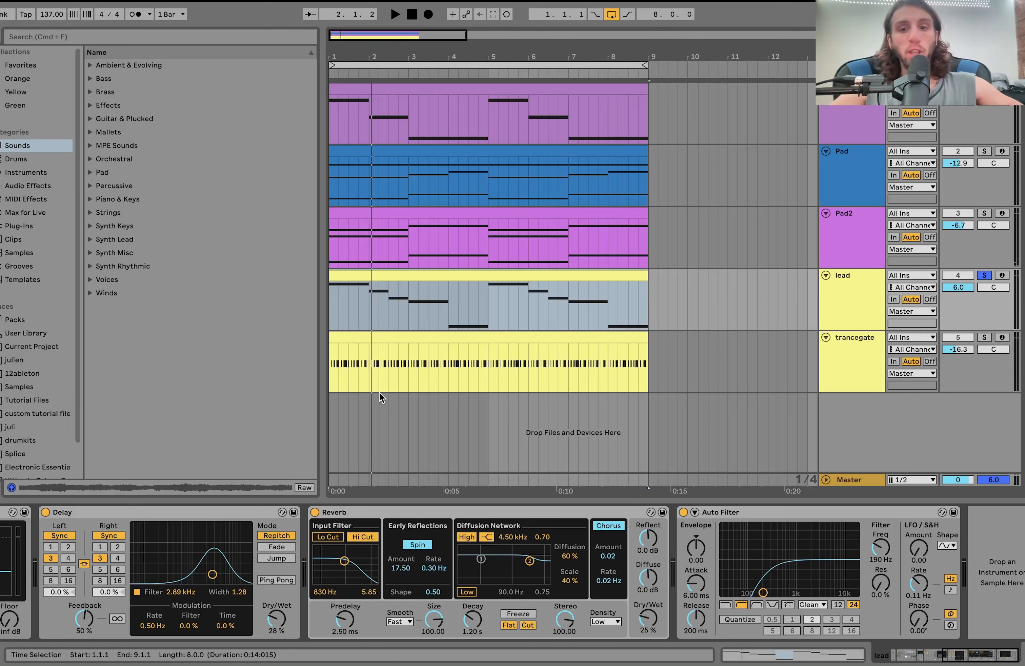
Solo the bass alongside the lead, play both together and open the bass clip's notes.
click(368, 276)
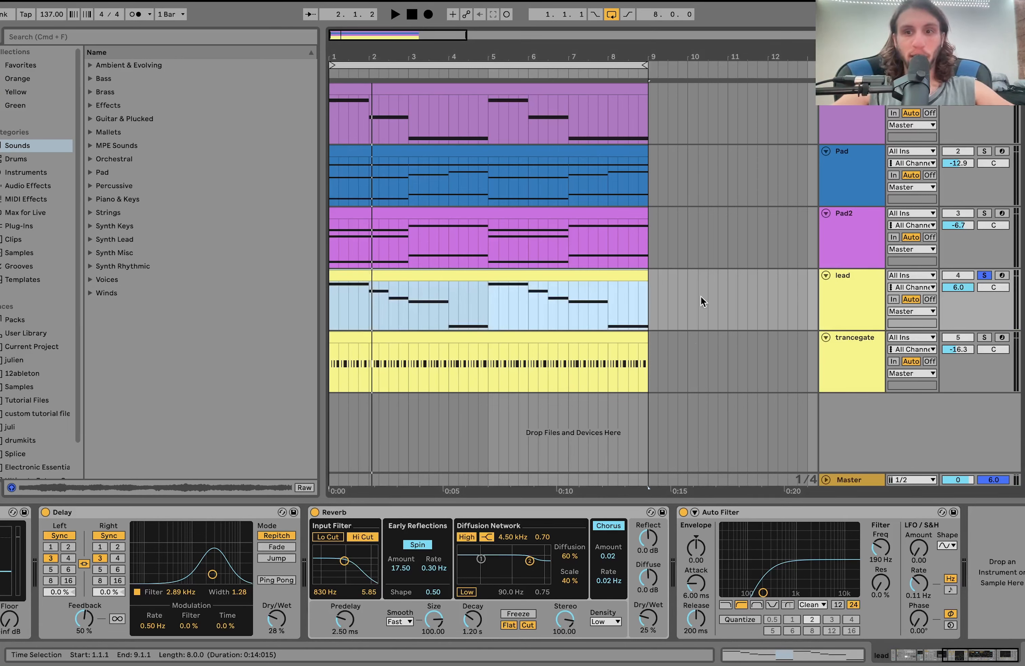
click(973, 104)
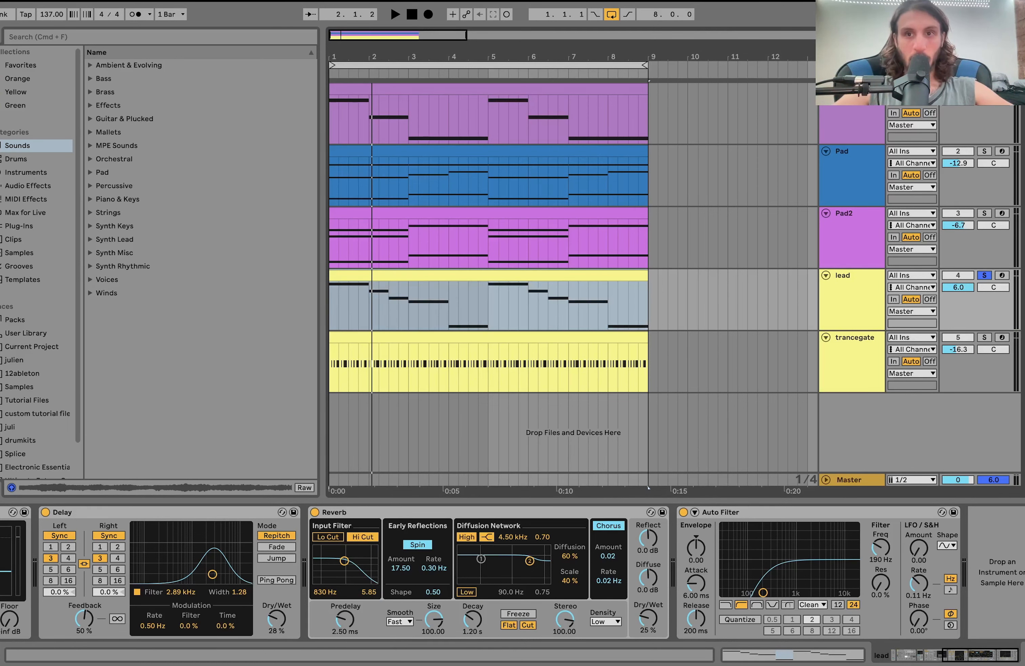
key(space)
double_click(521, 88)
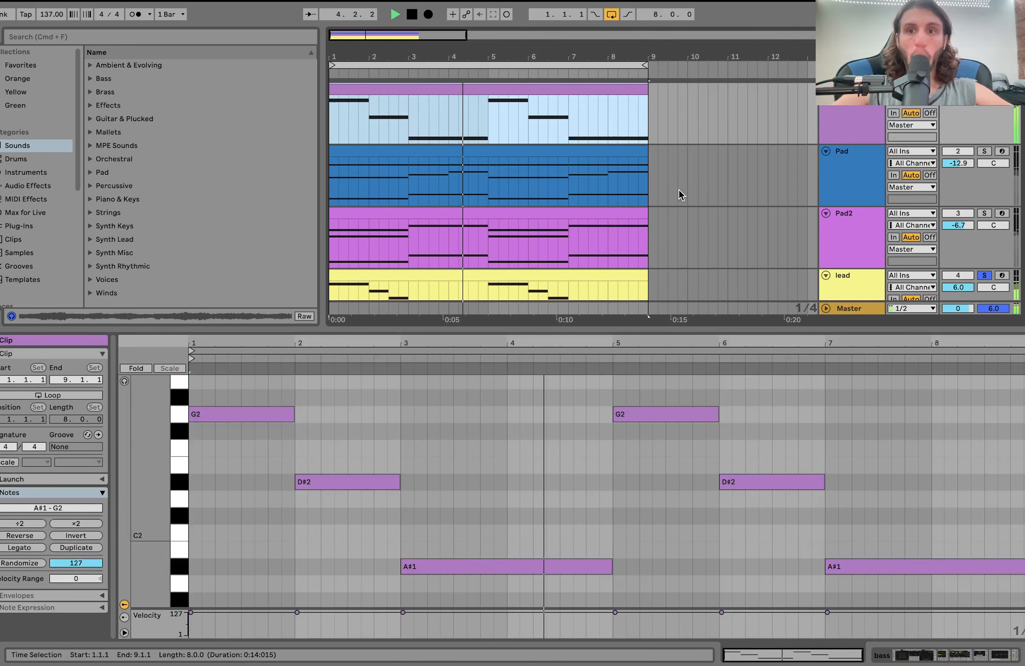
key(space)
Compare the bass on its own with bass and lead together by toggling the lead's solo and playing both versions.
click(987, 275)
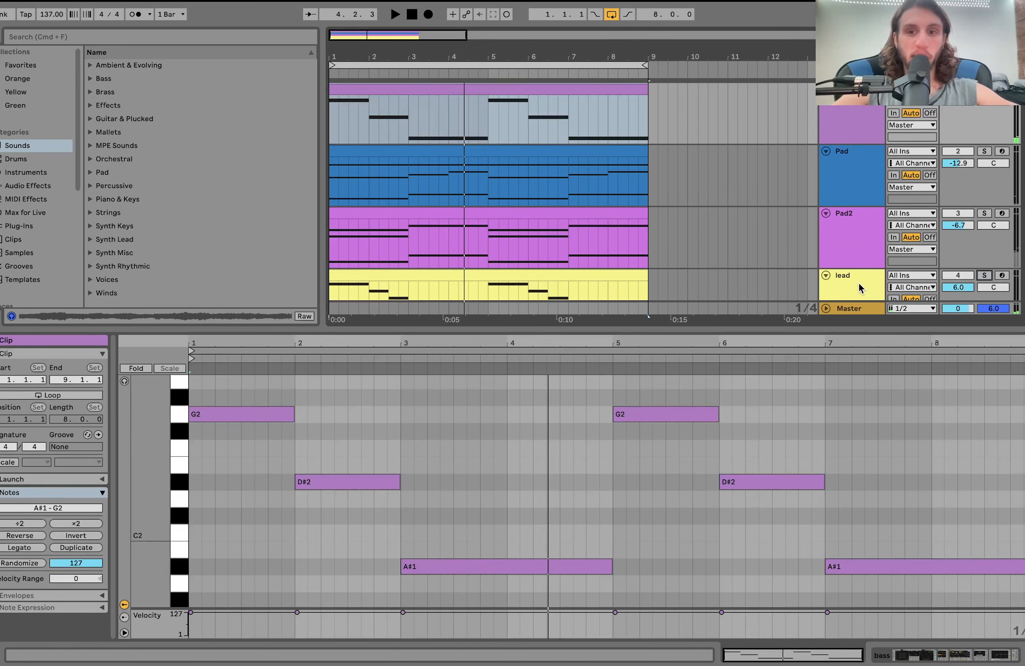
click(858, 283)
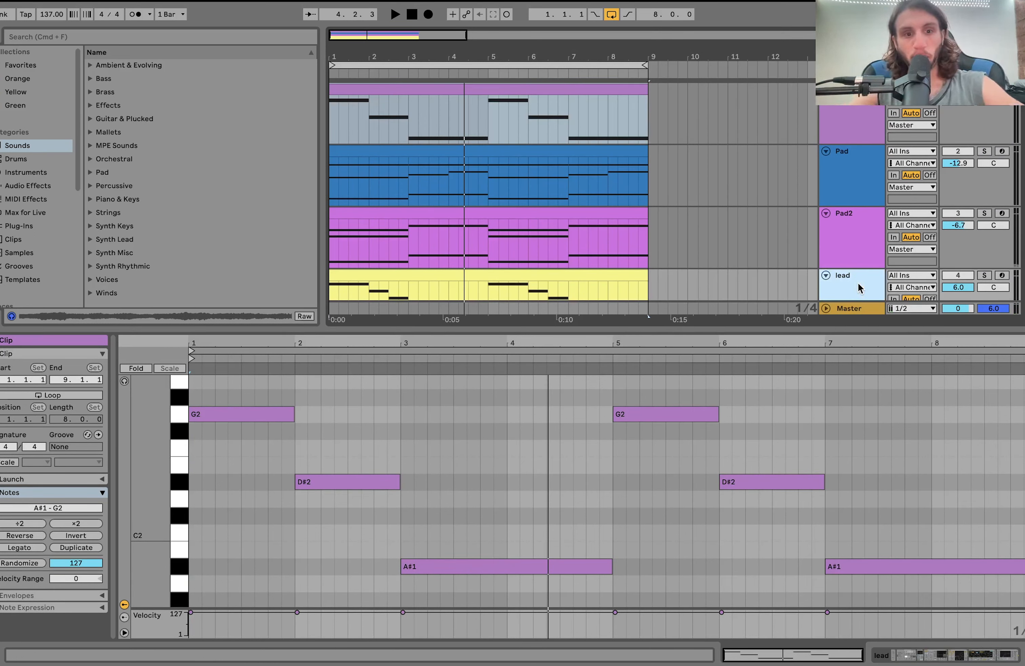
click(983, 275)
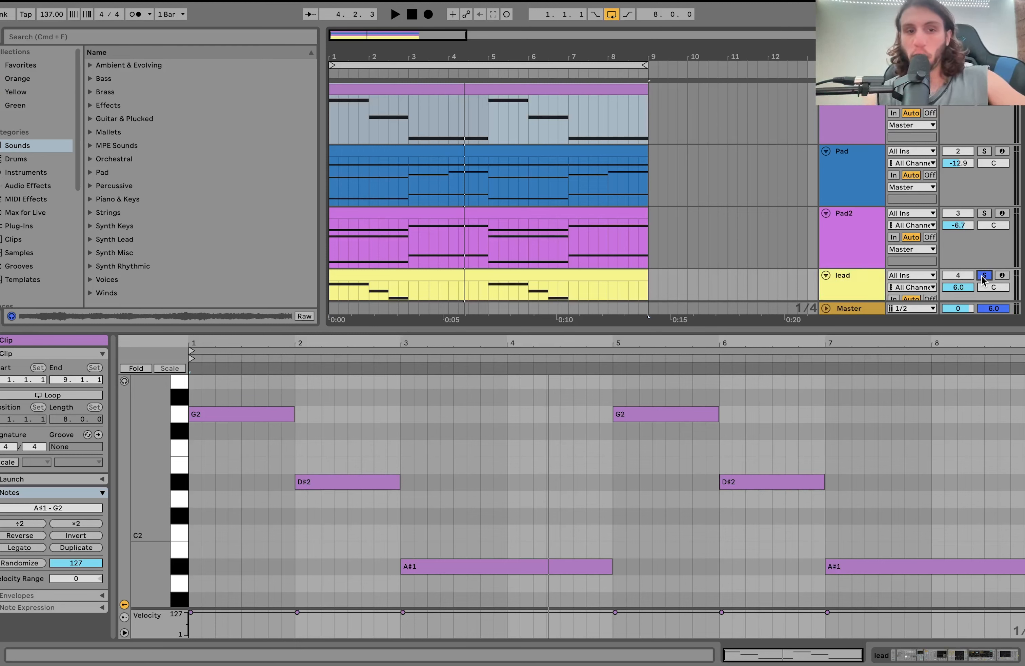
key(space)
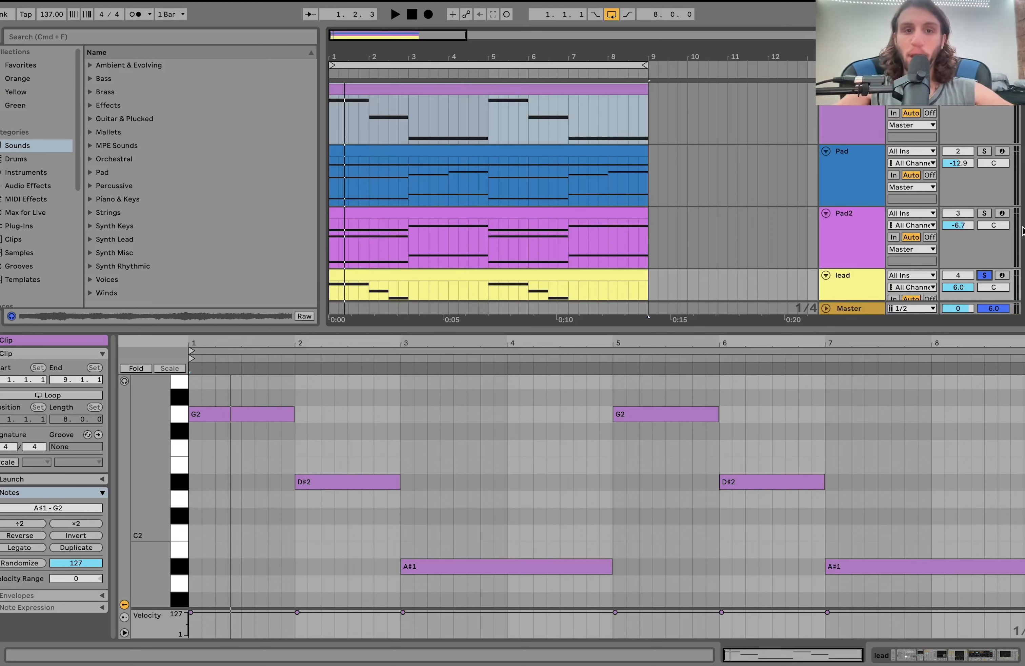
click(863, 110)
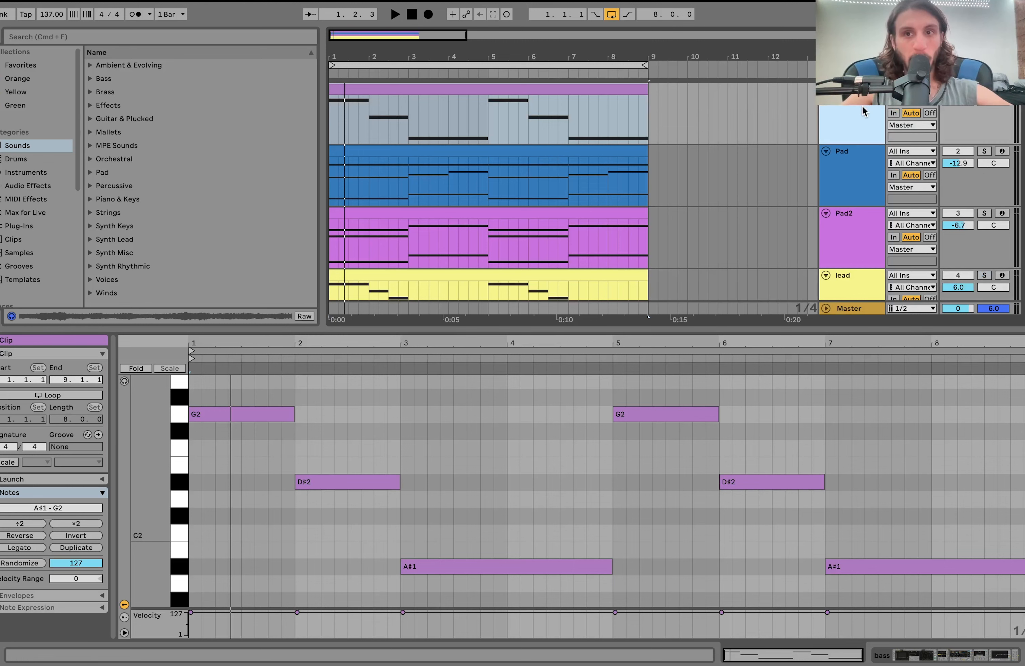
key(space)
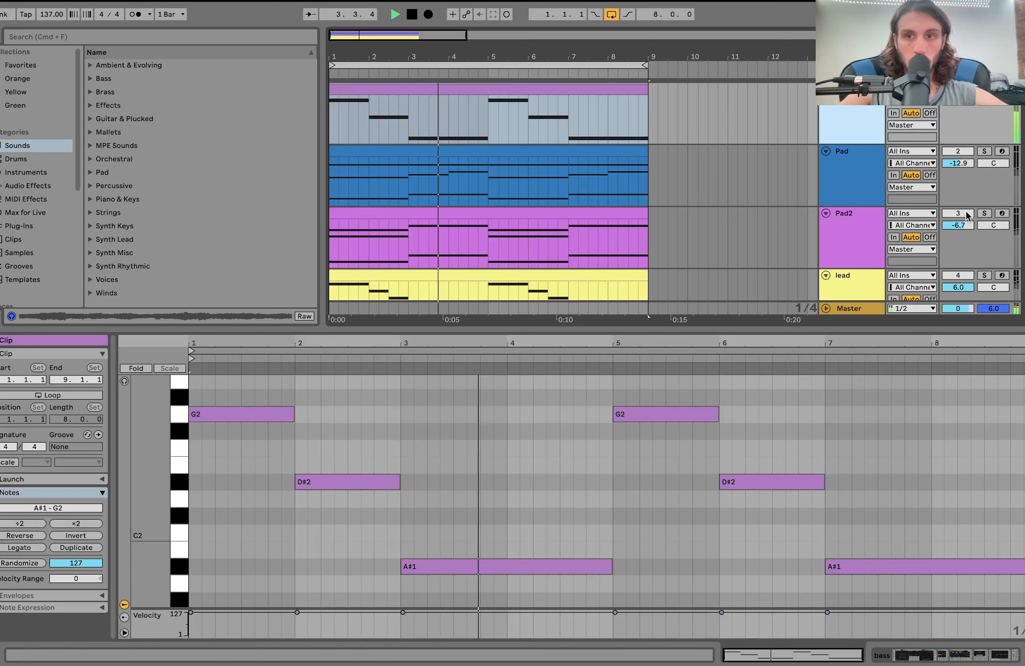
click(984, 276)
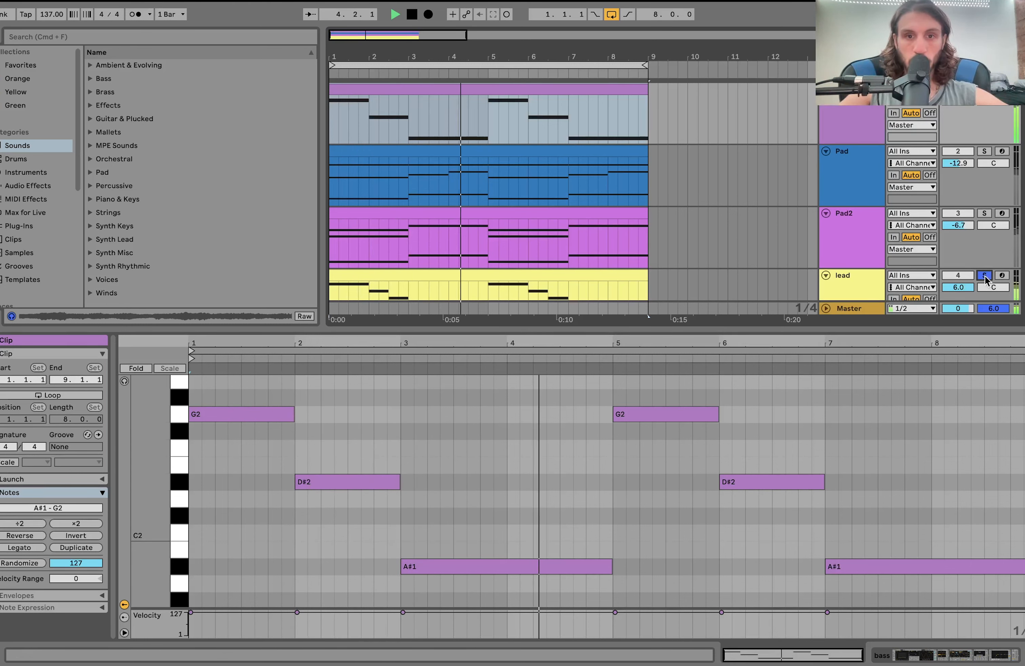
click(844, 287)
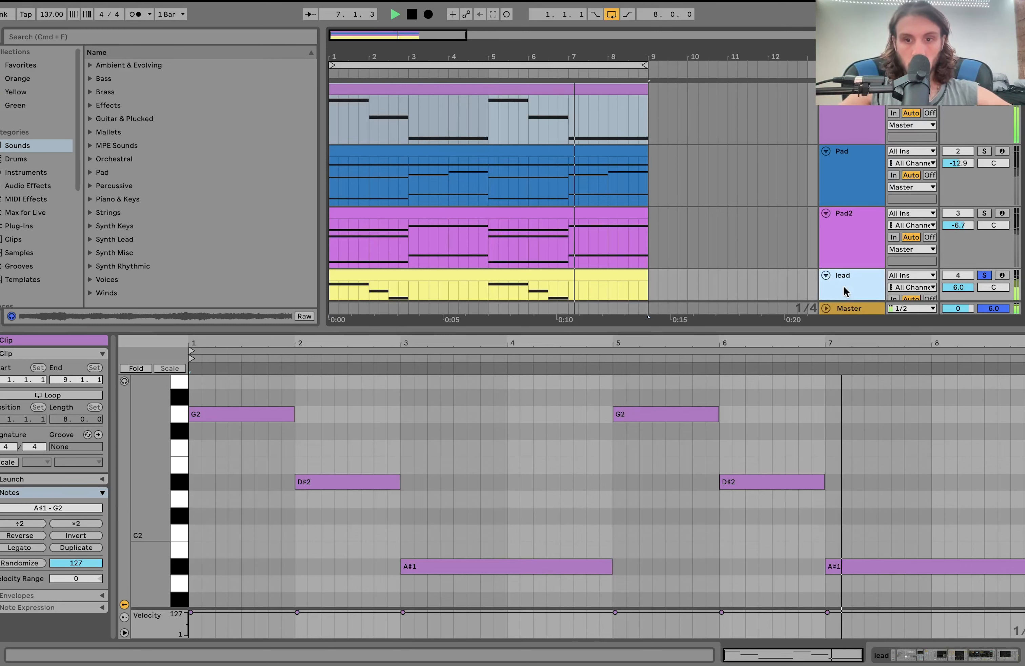
key(space)
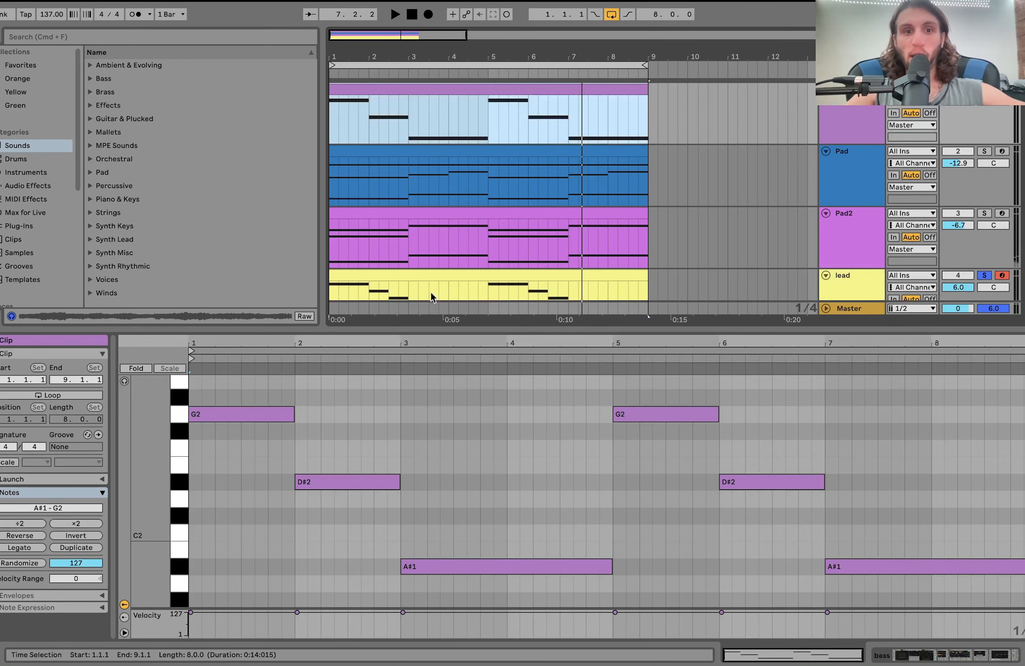
Return to the bass clip's notes and play its opening bars.
click(414, 275)
click(415, 107)
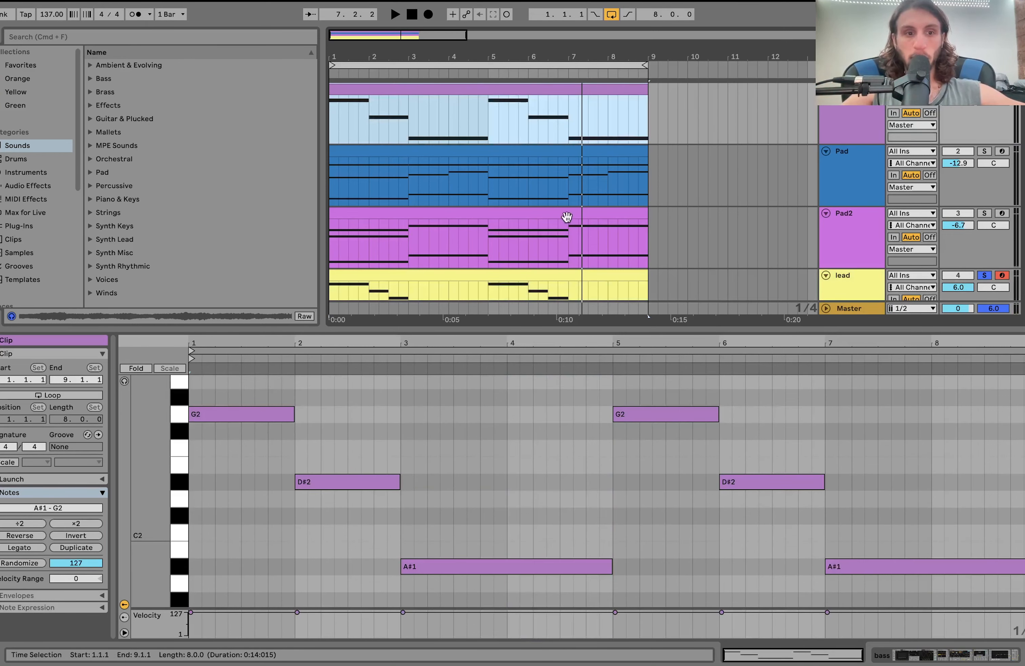
key(space)
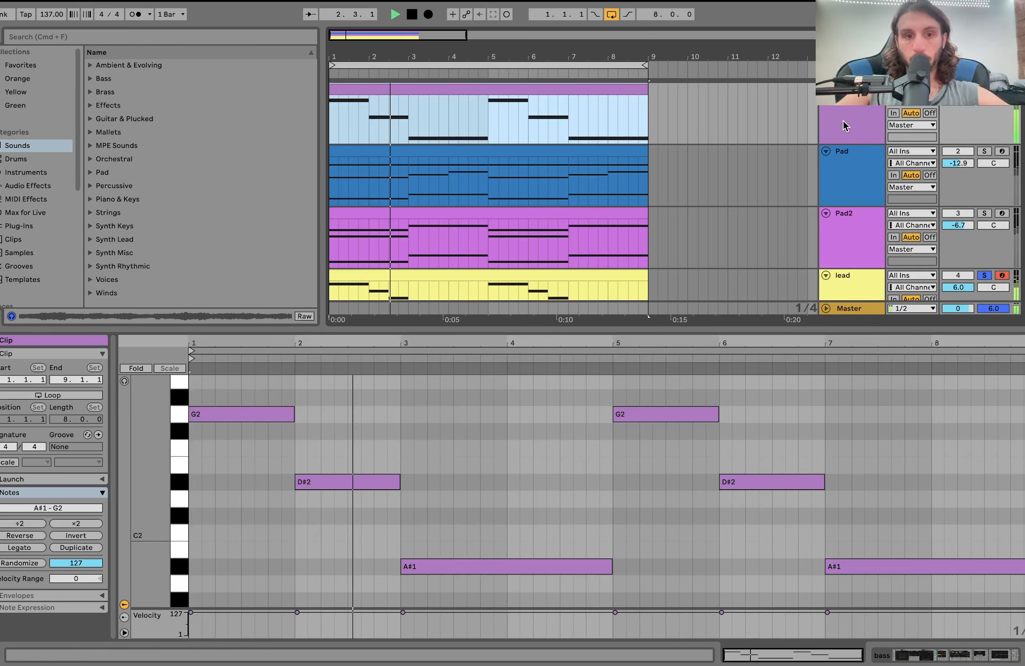
key(space)
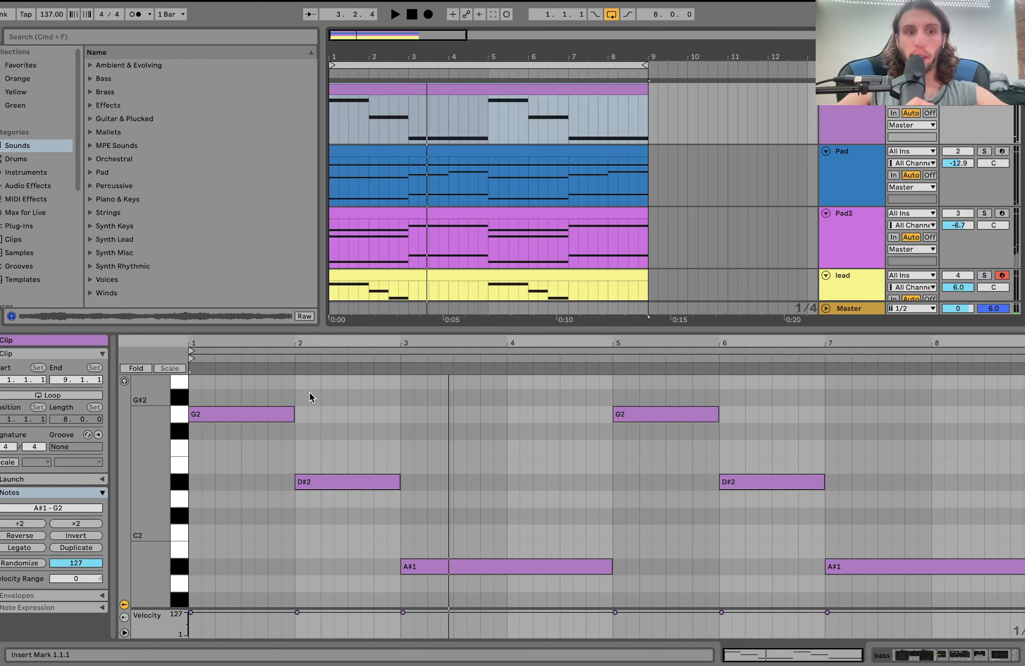
Go through the bass notes G2, D#2 and A#1 one by one and play the line with only the bass soloed.
click(260, 413)
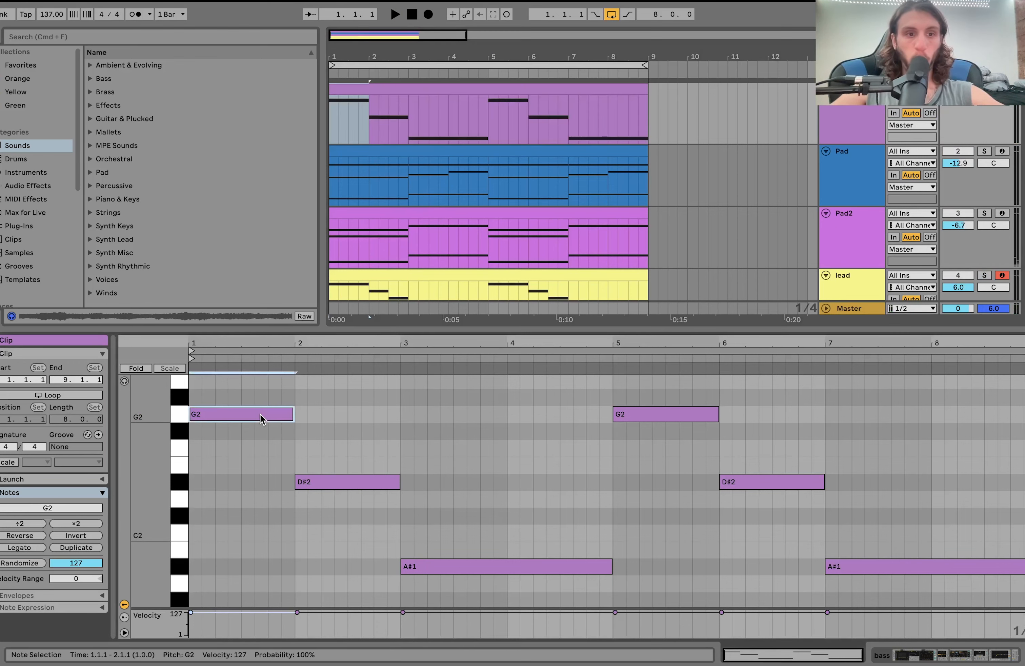
click(356, 477)
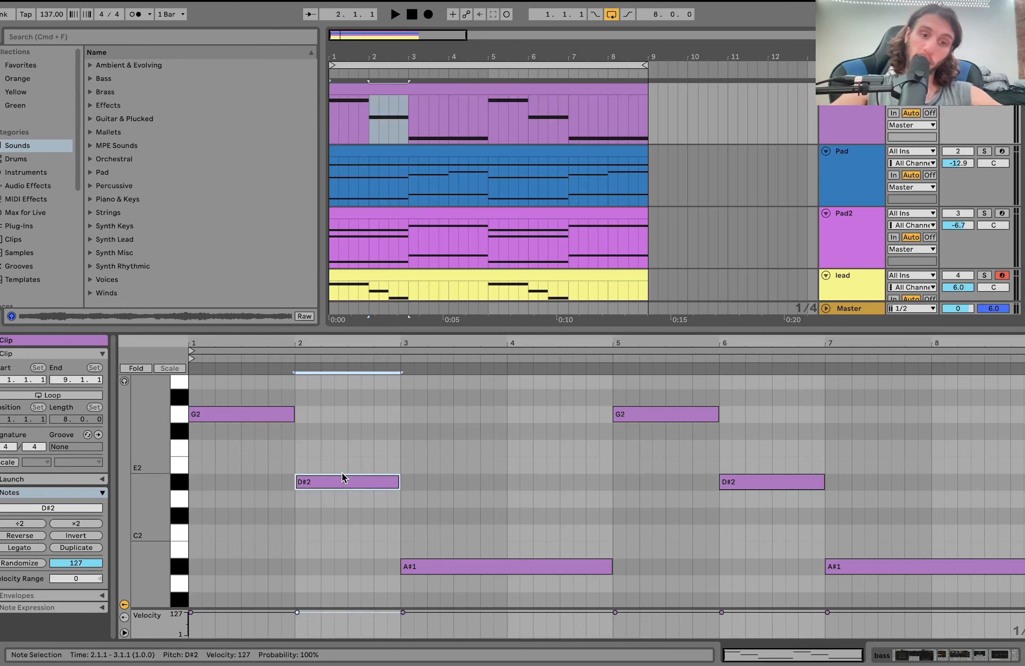
click(431, 571)
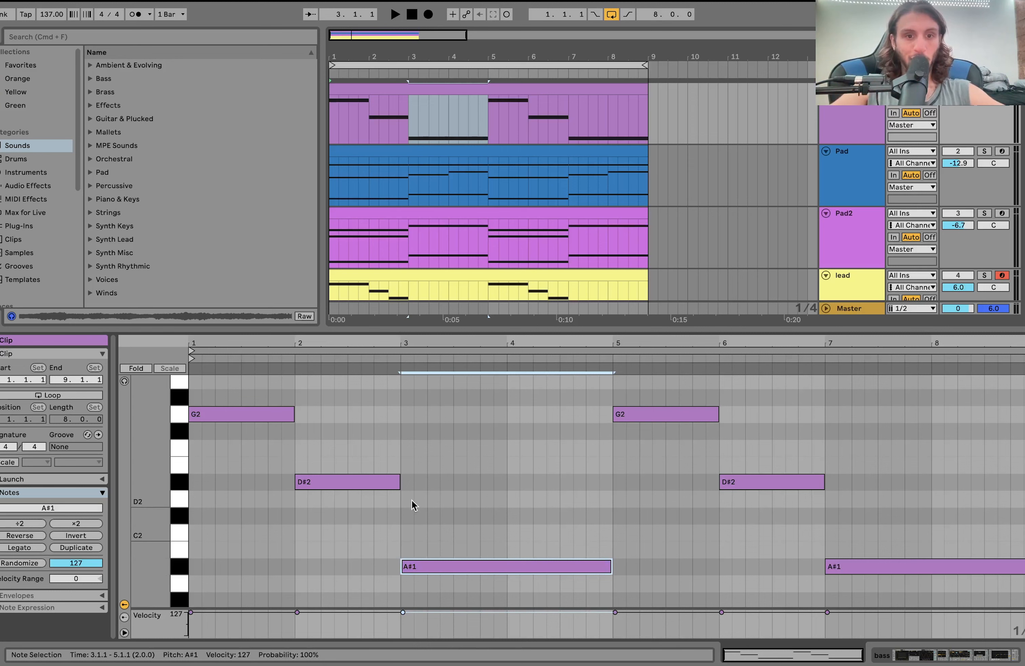
key(space)
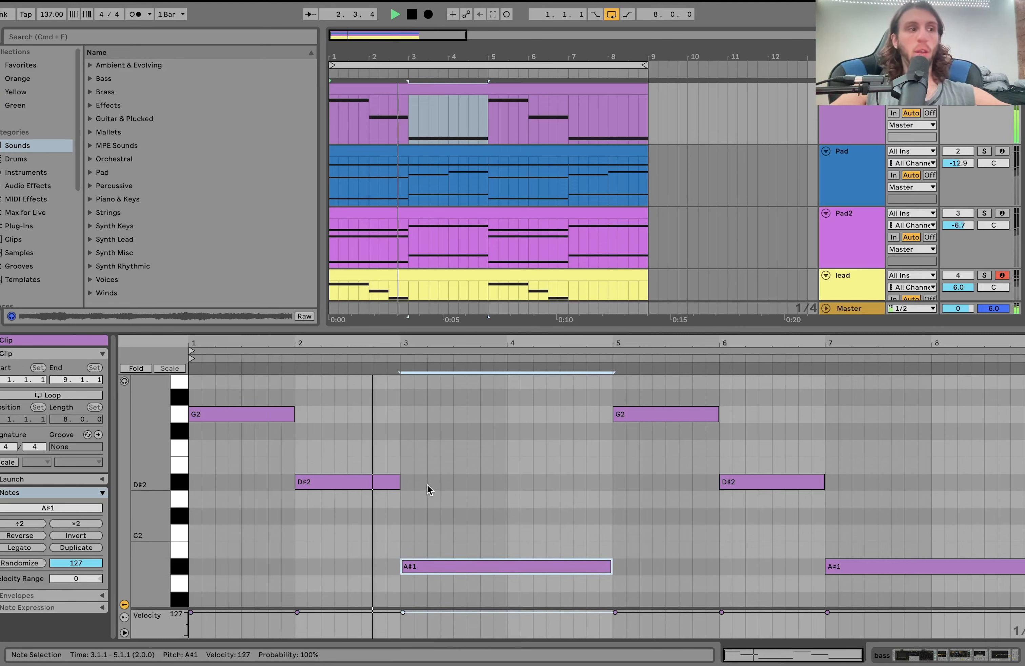
key(space)
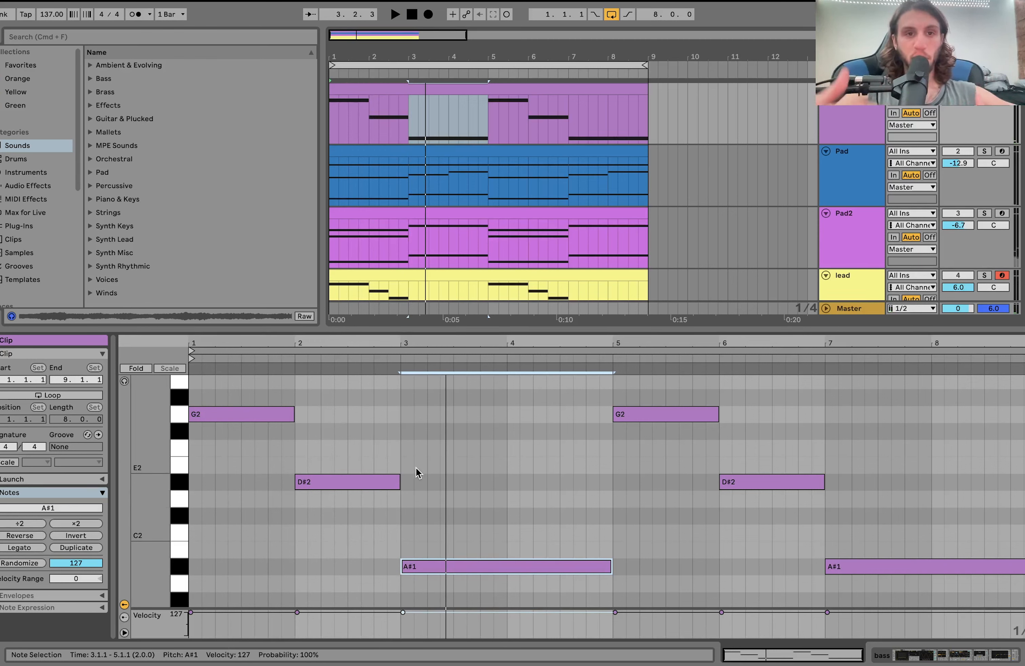
Point out the first G2 and A#1 bass notes, select all G2 notes and briefly play the line's start.
click(258, 414)
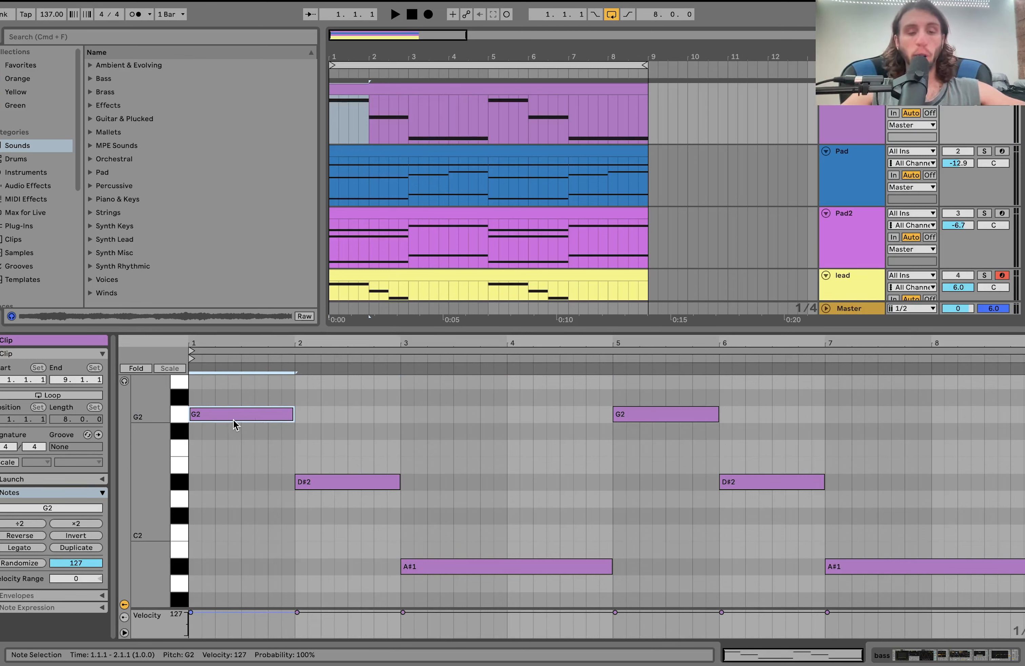
click(495, 563)
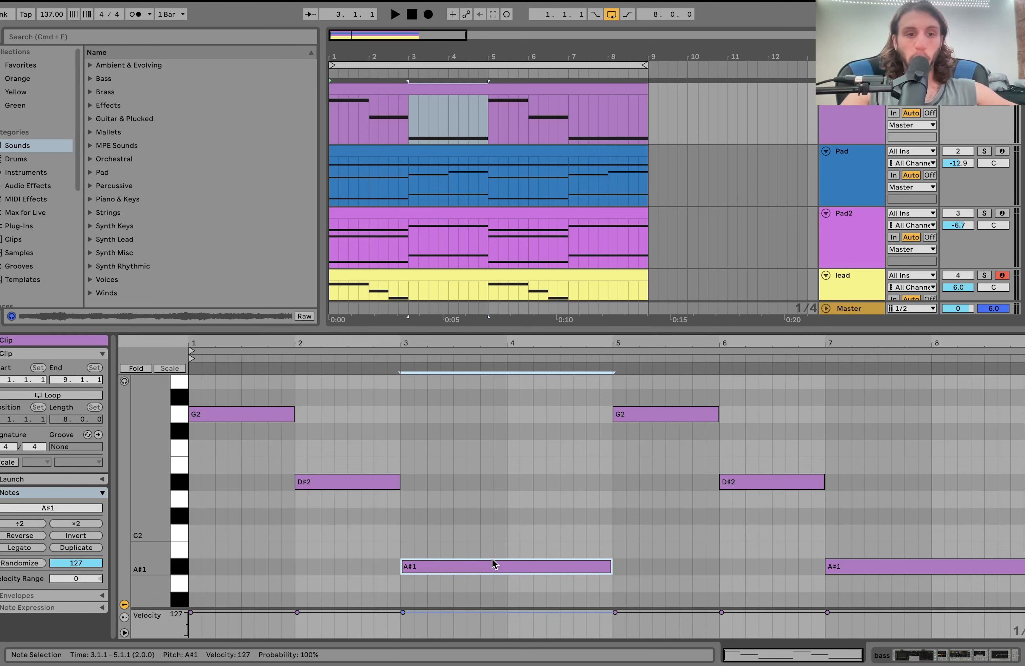
click(179, 415)
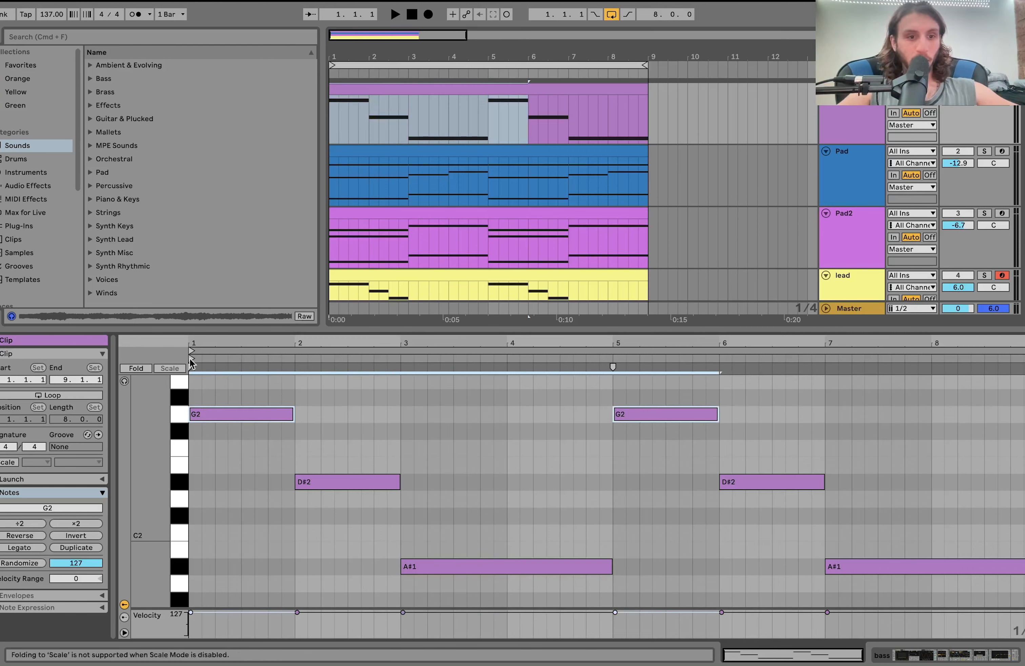
key(space)
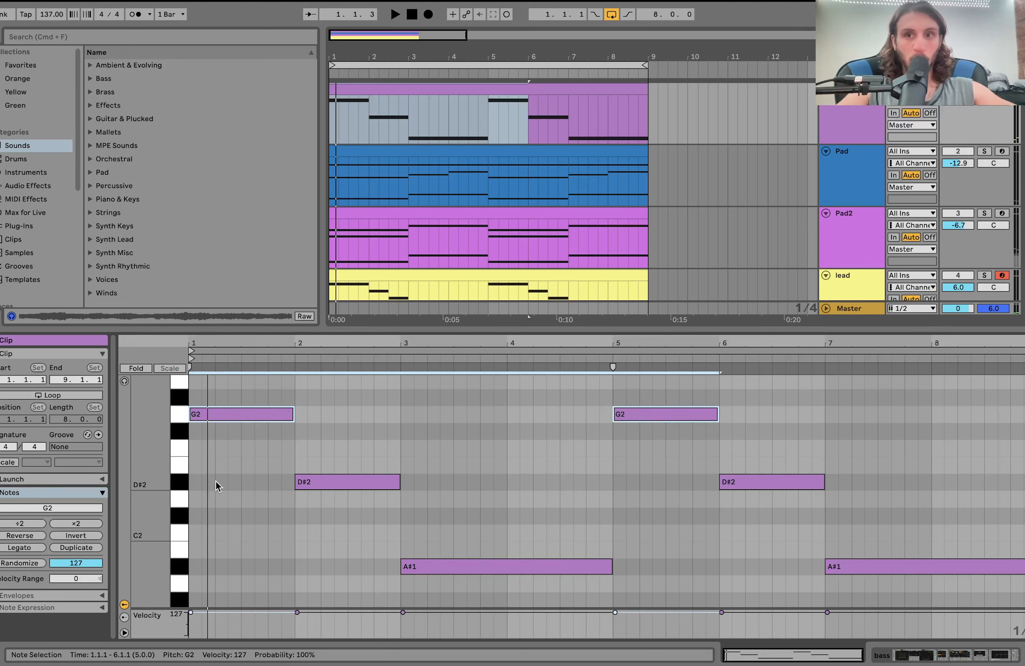
Examine the bass track's Wavetable, comparing Osc 1 and Osc 2 and viewing the modulation matrix during playback.
click(853, 125)
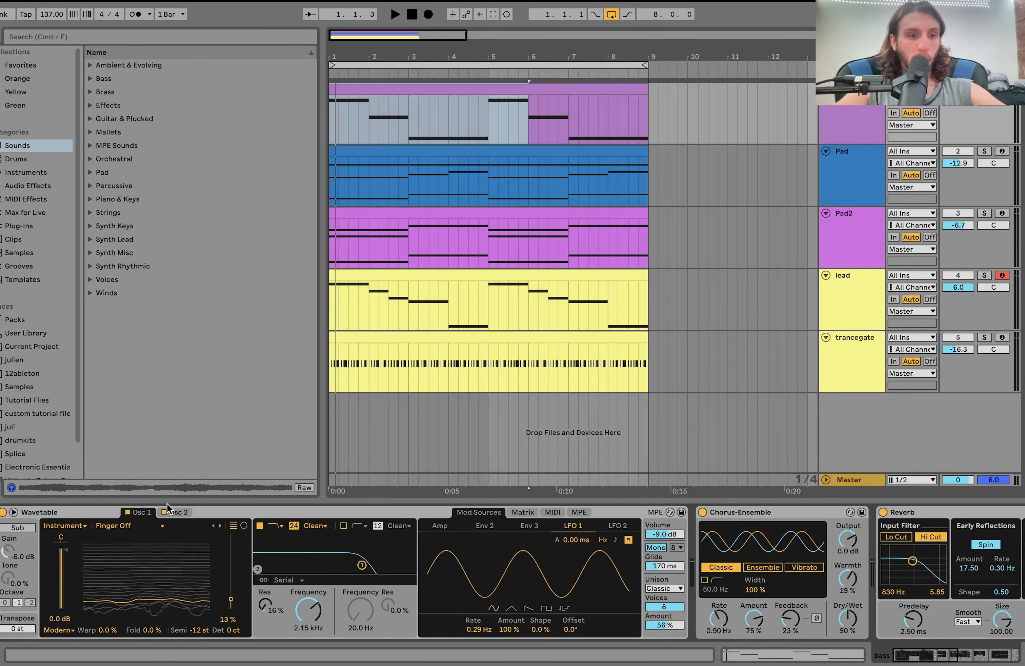
click(177, 512)
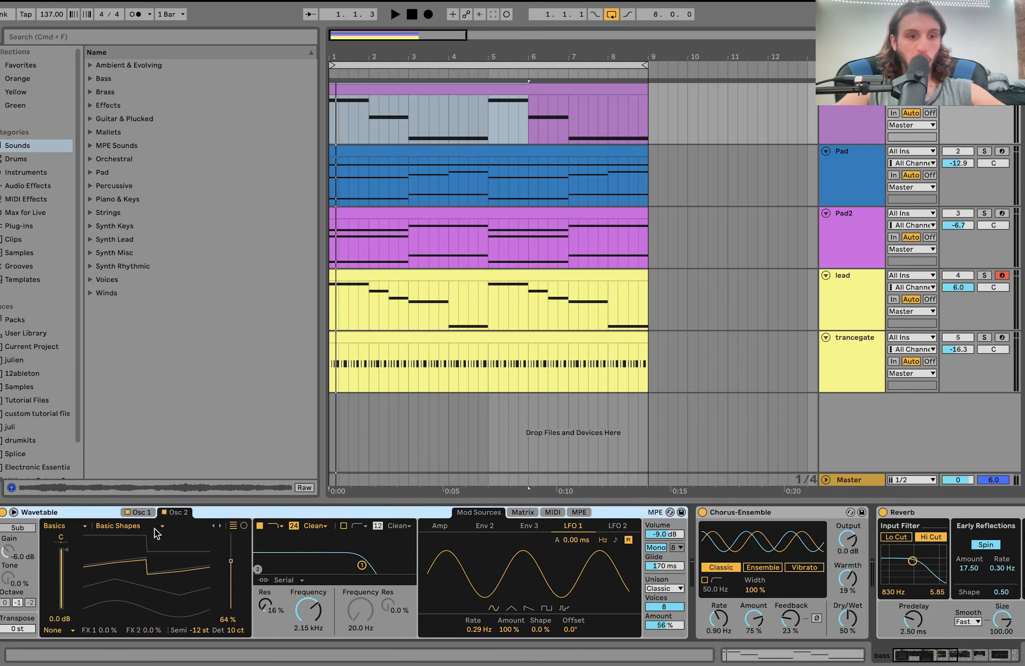
click(139, 512)
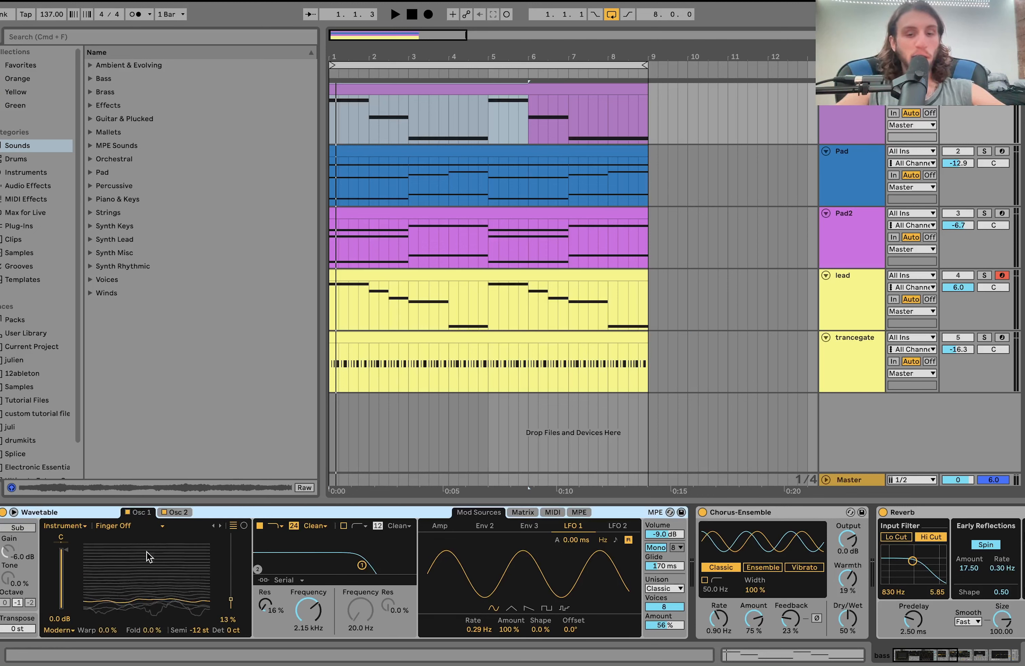
click(177, 512)
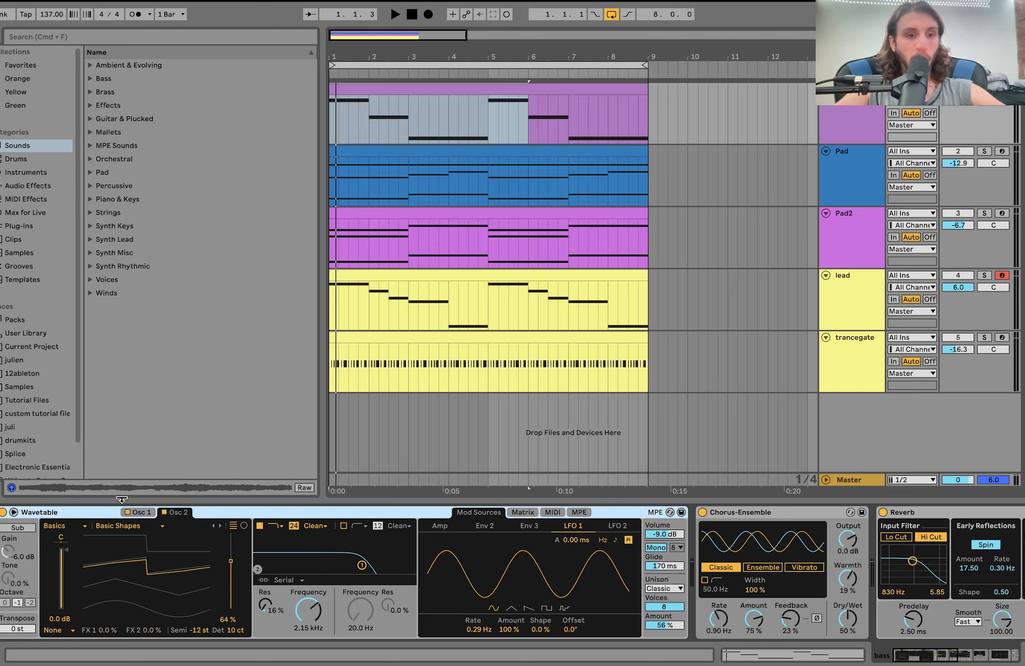
click(137, 513)
key(space)
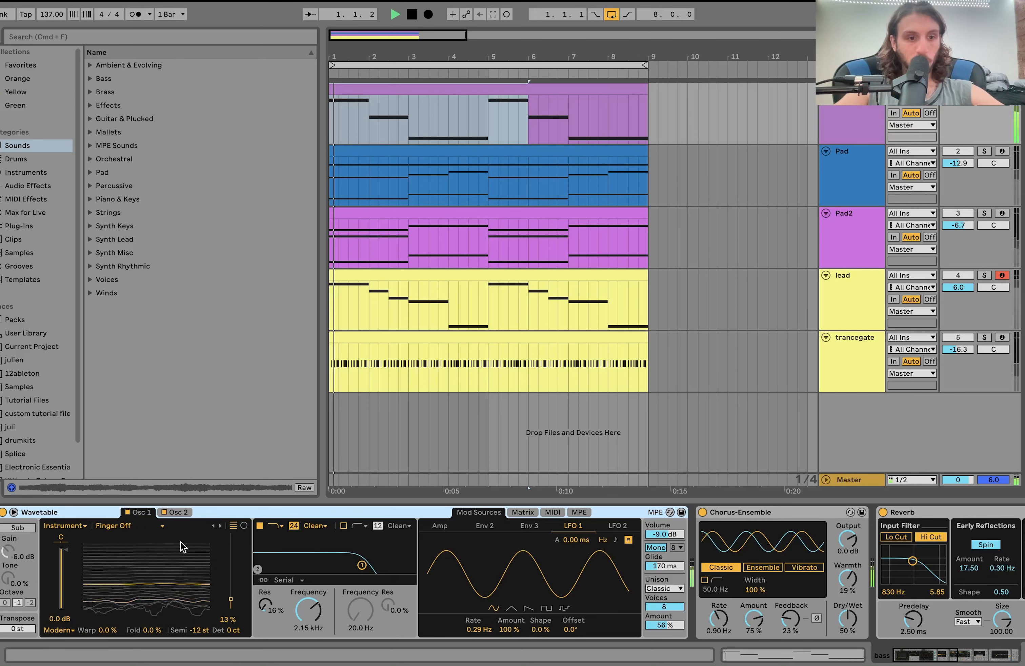
click(523, 512)
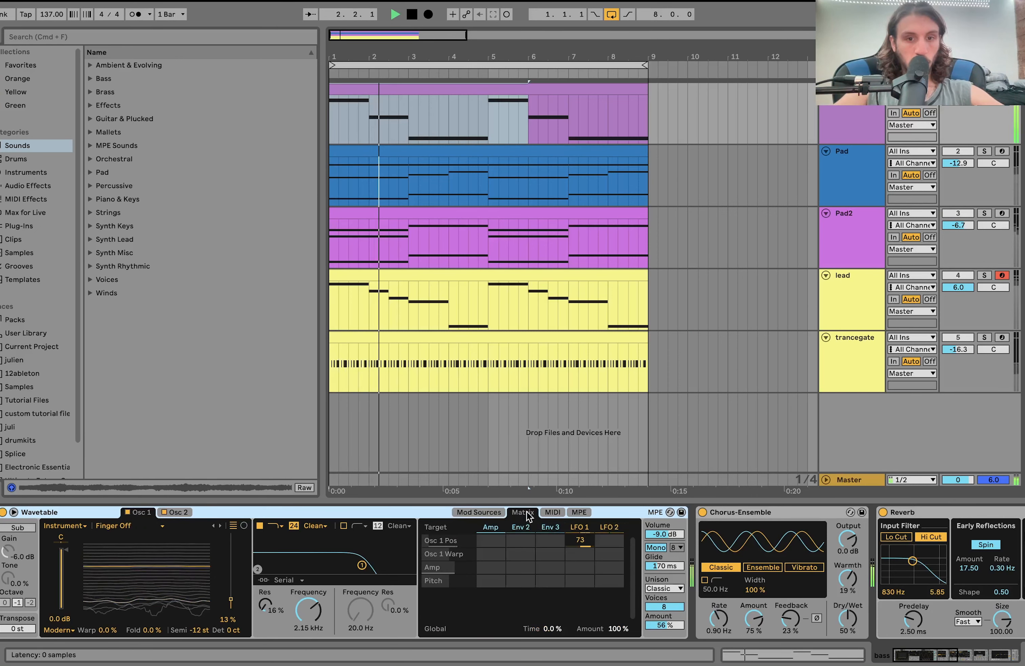
Set Osc 1's wavetable position to 15% in the bass track's Wavetable and play the bass line again.
key(space)
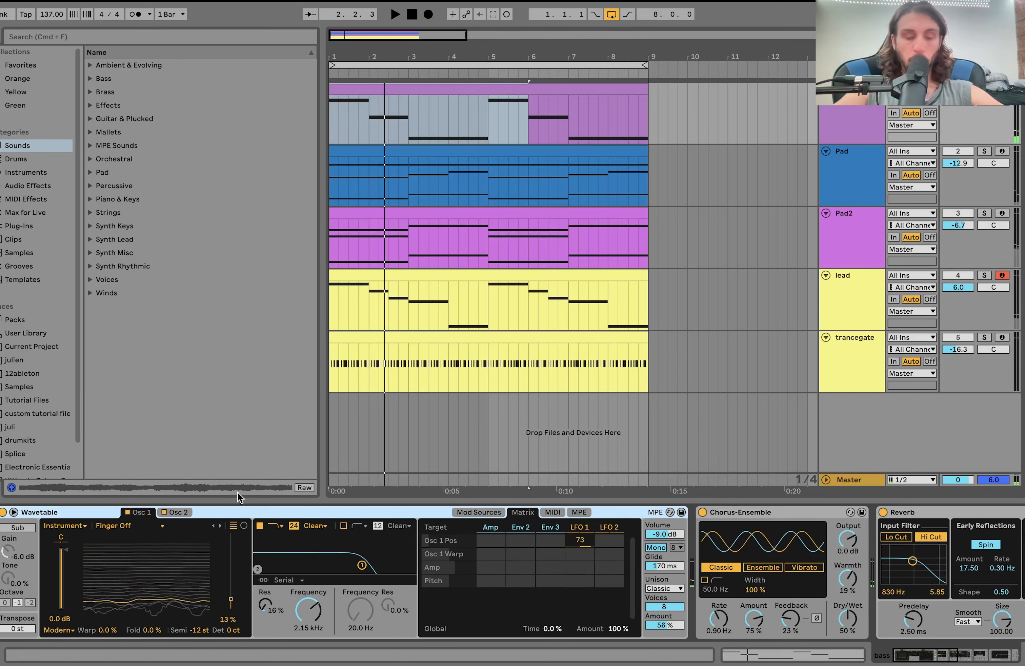
key(space)
drag(176, 606, 89, 601)
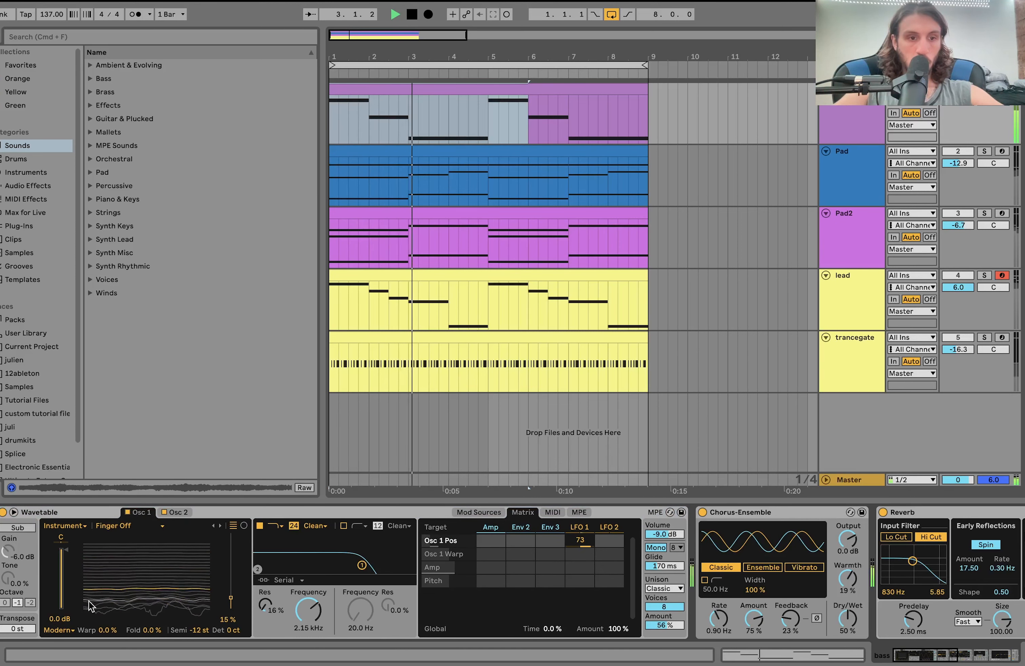
key(space)
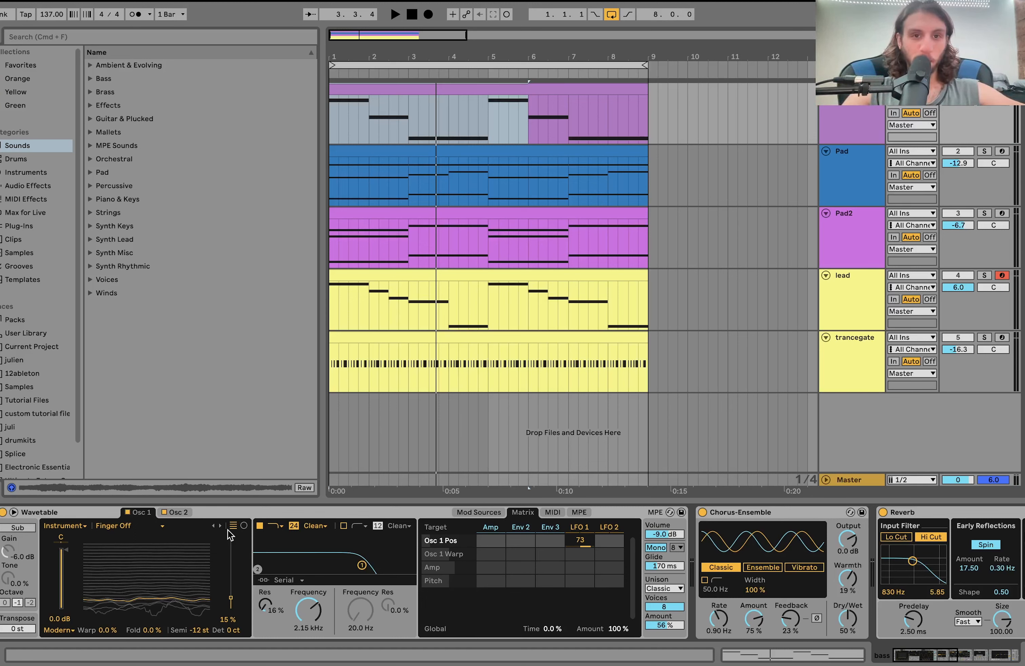
key(space)
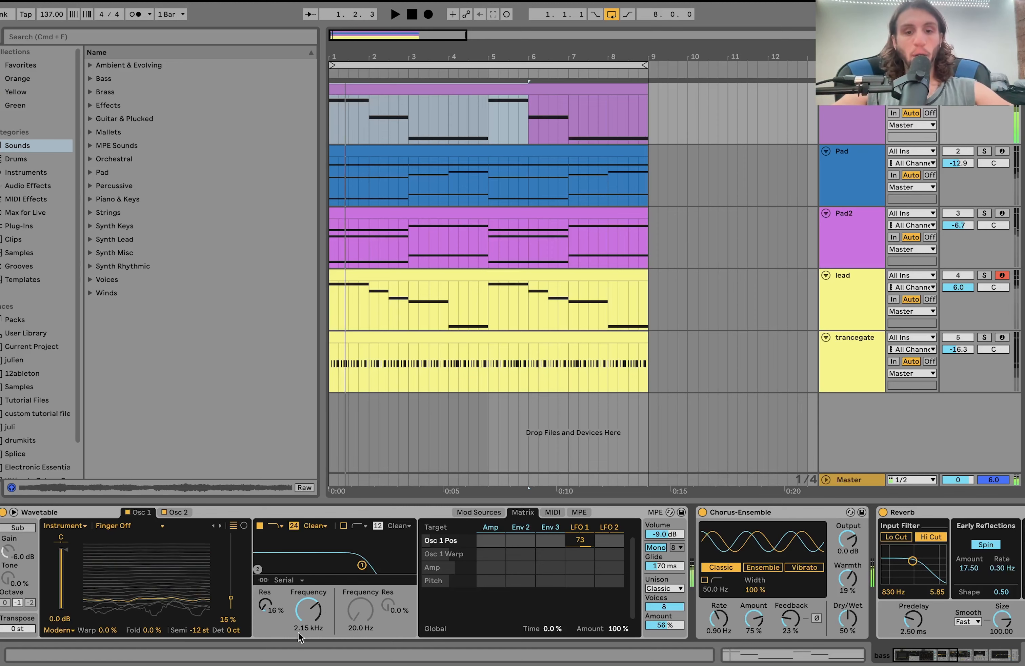
Bypass the Amp and Reverb in the bass track's effect chain and play the line without them.
scroll(543, 617, right, 3)
scroll(543, 617, right, 10)
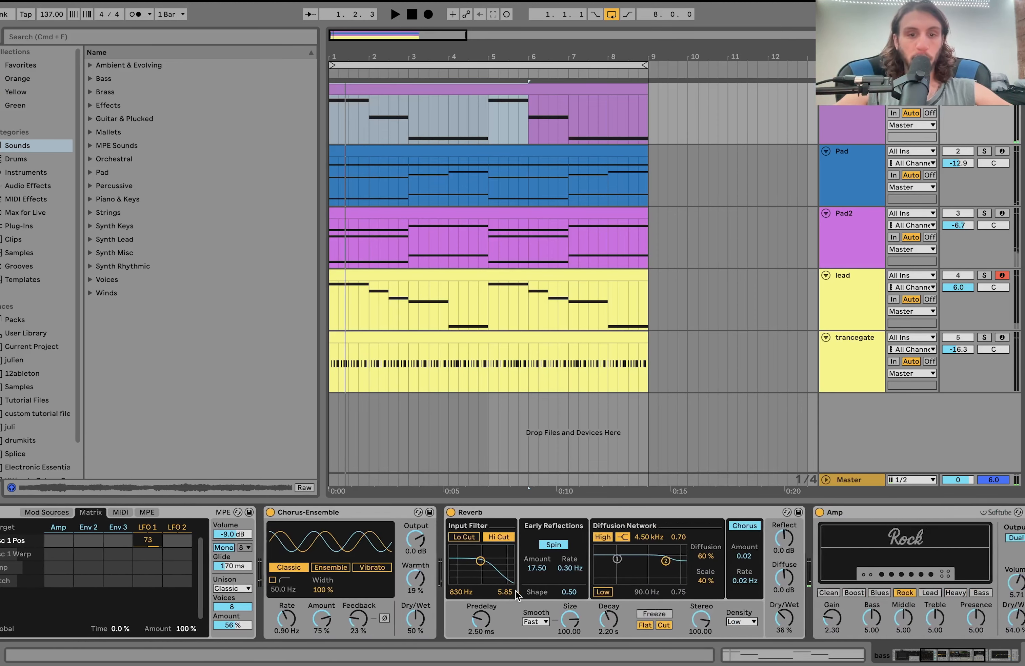
scroll(441, 613, right, 1)
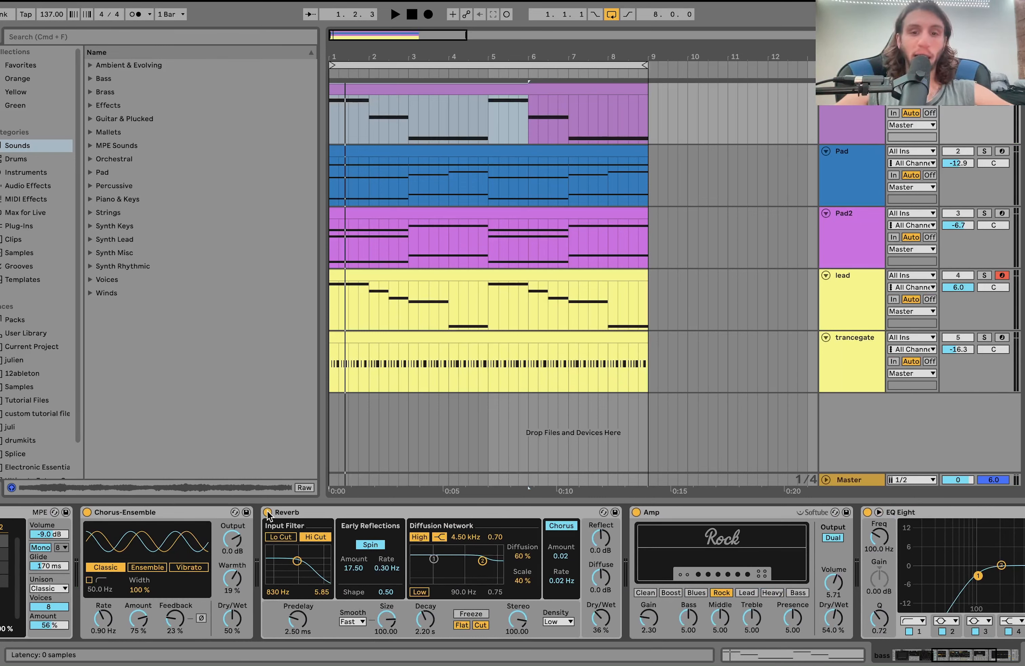
scroll(544, 556, right, 1)
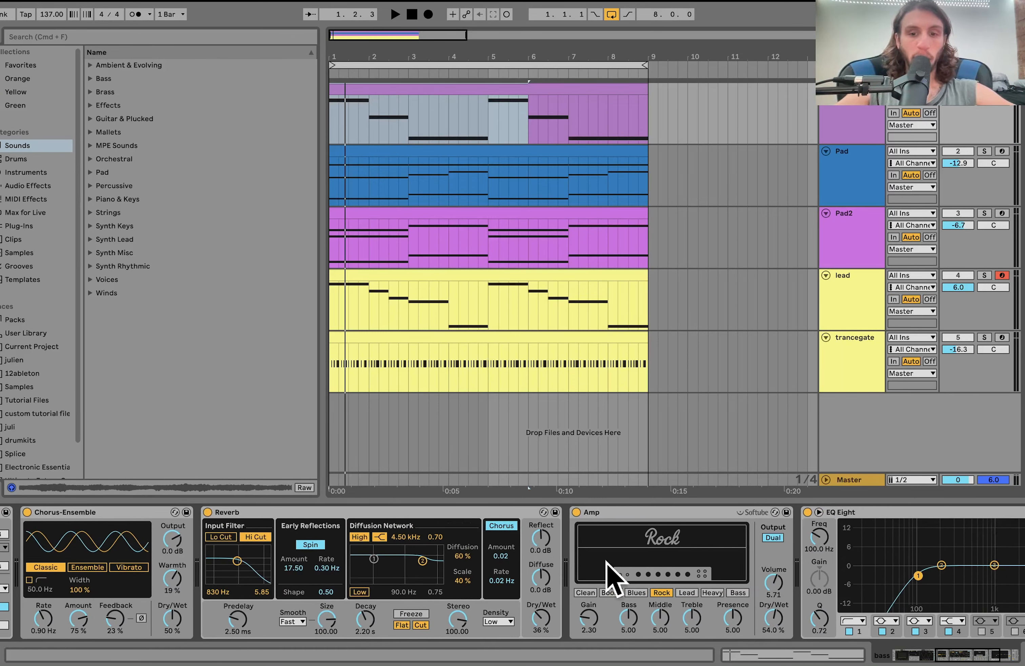
click(576, 512)
click(207, 512)
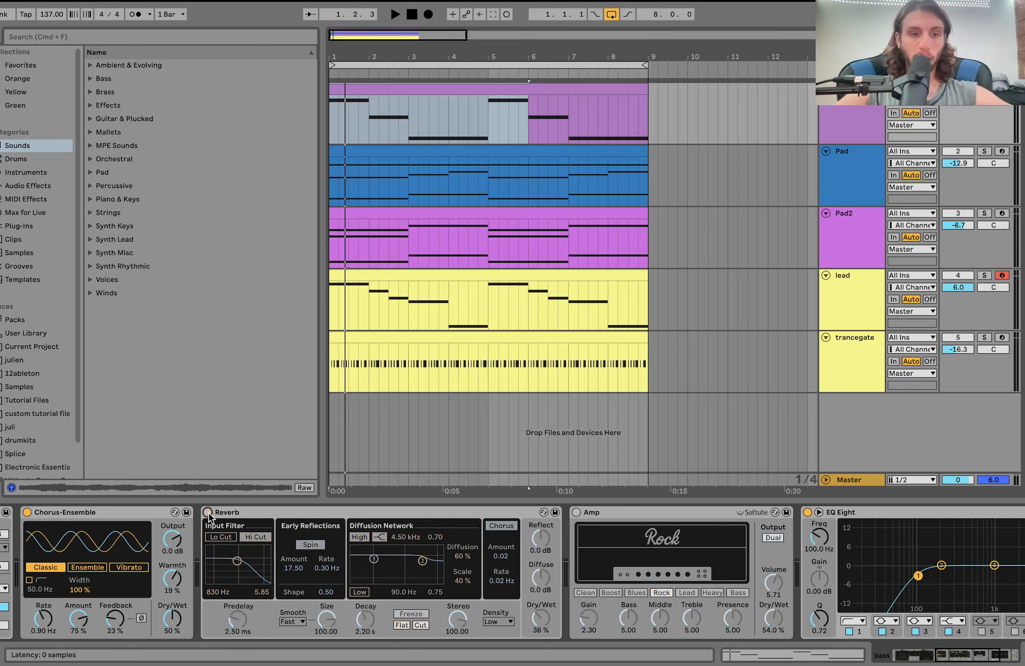
key(space)
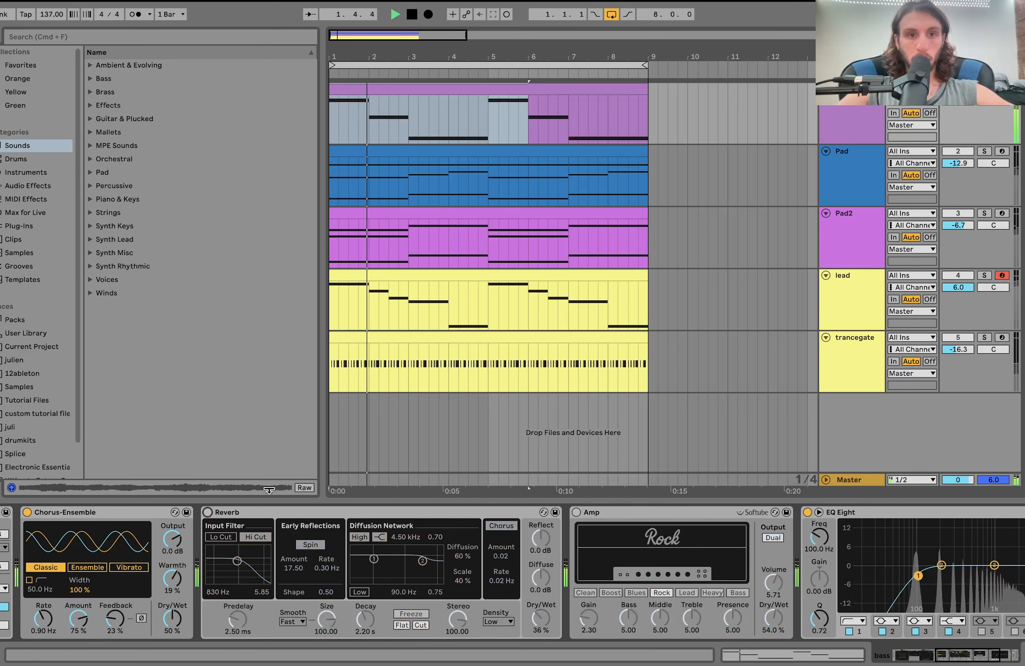
Re-enable the bass track's Amp and Reverb one after the other, listening to the line with each restored.
click(576, 513)
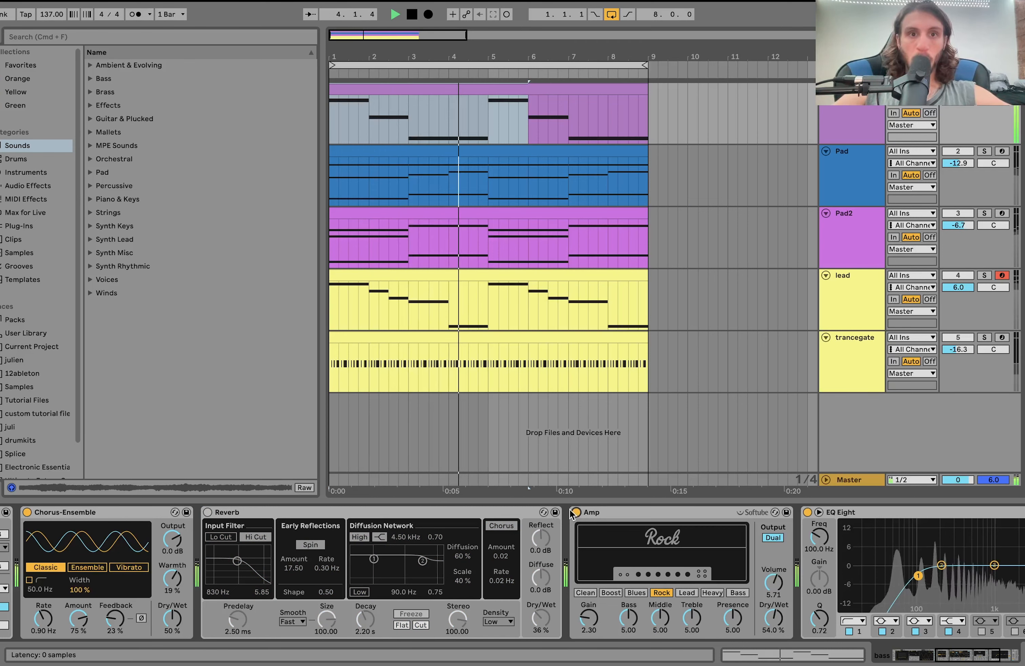
key(space)
click(208, 512)
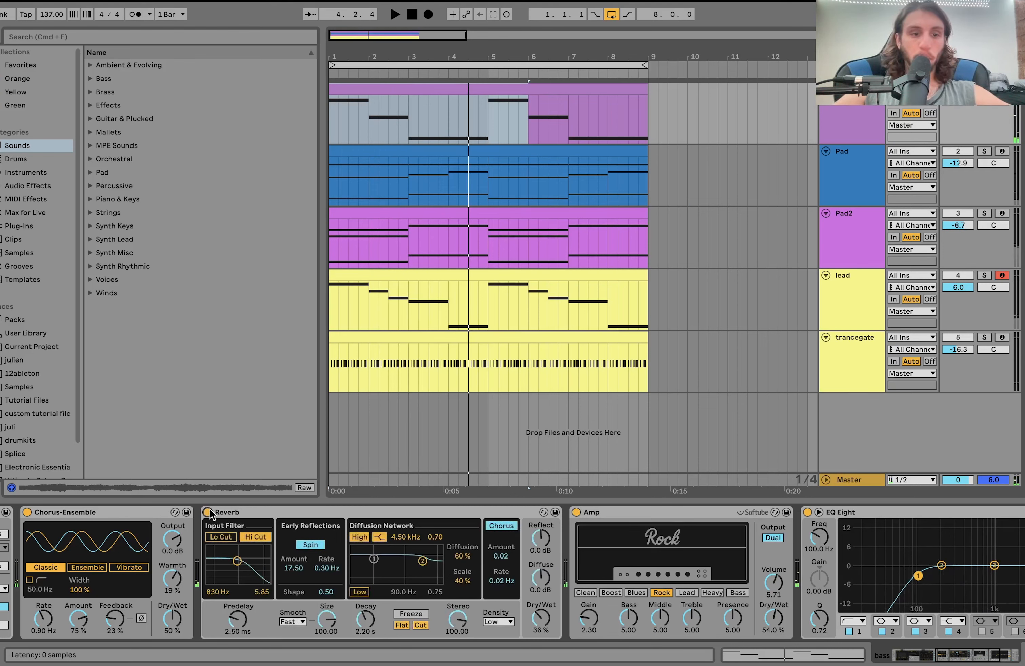
key(space)
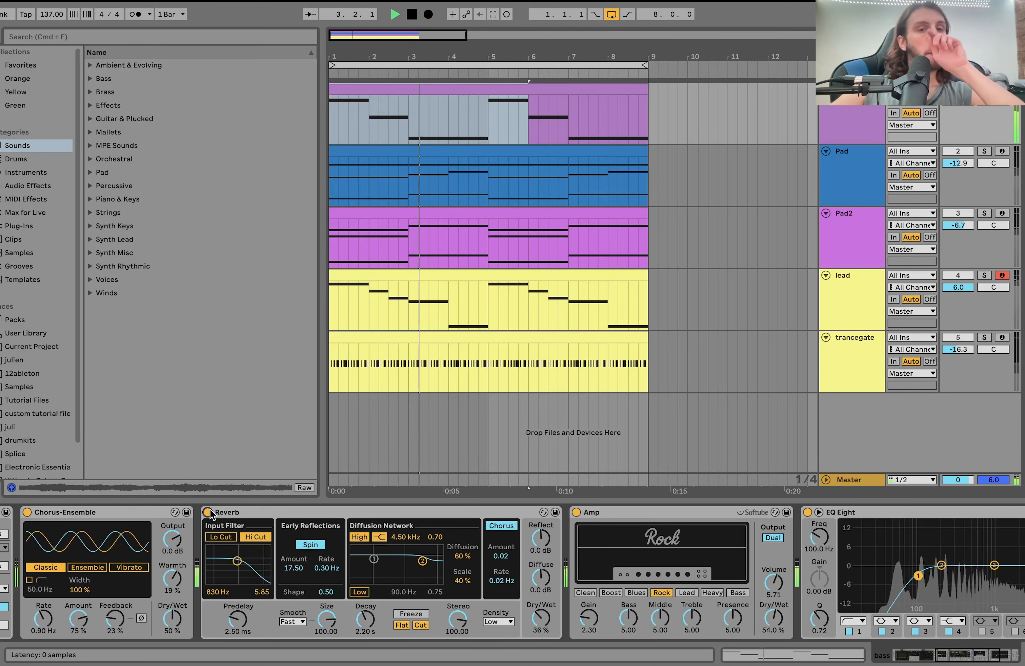
key(space)
Bypass the Utility behind the bass track's EQ Eight and briefly play the bass without Bass Mono.
scroll(211, 510, right, 3)
scroll(210, 509, right, 5)
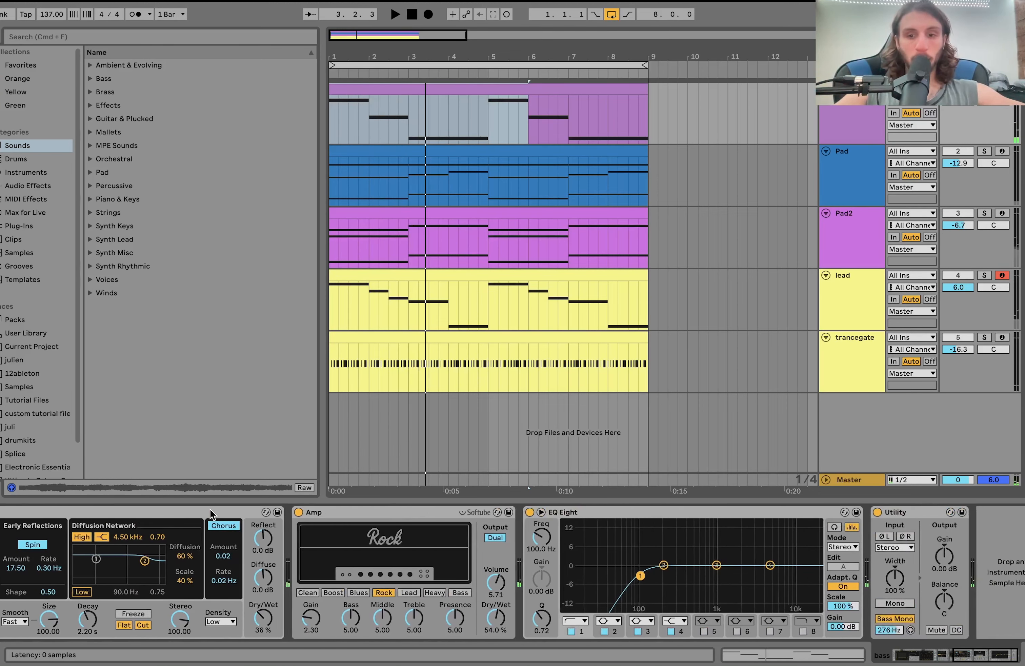
scroll(210, 509, left, 3)
scroll(400, 588, right, 4)
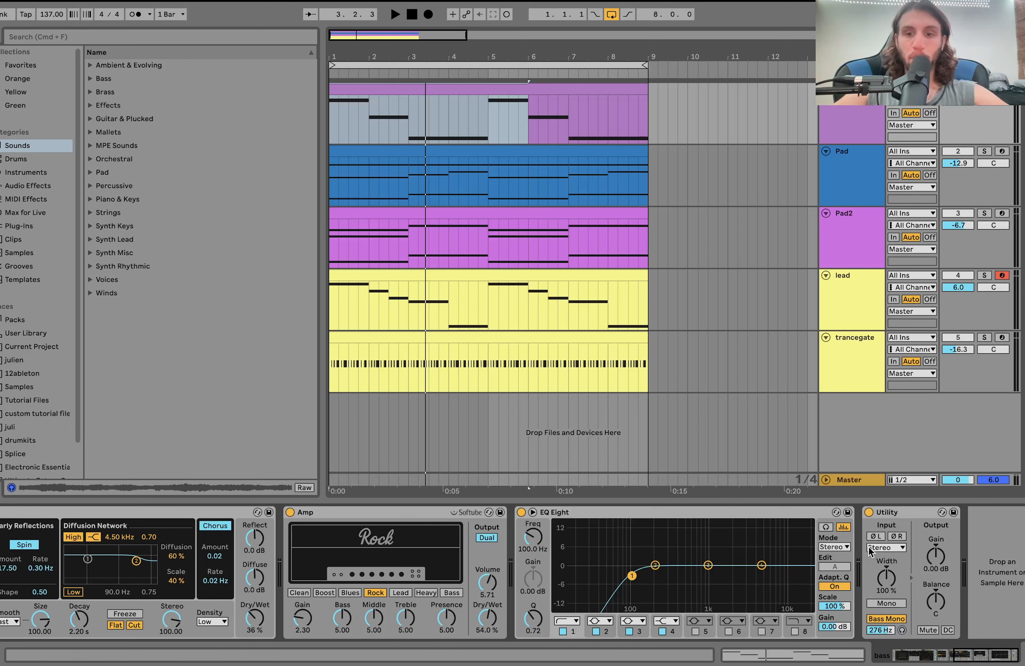
click(885, 517)
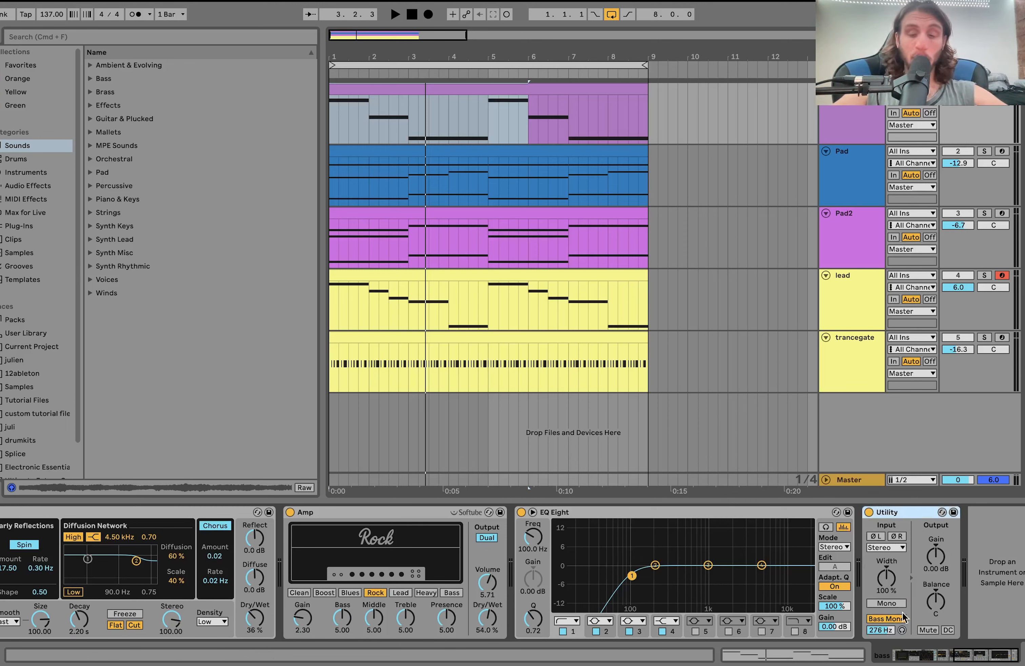
click(868, 512)
key(space)
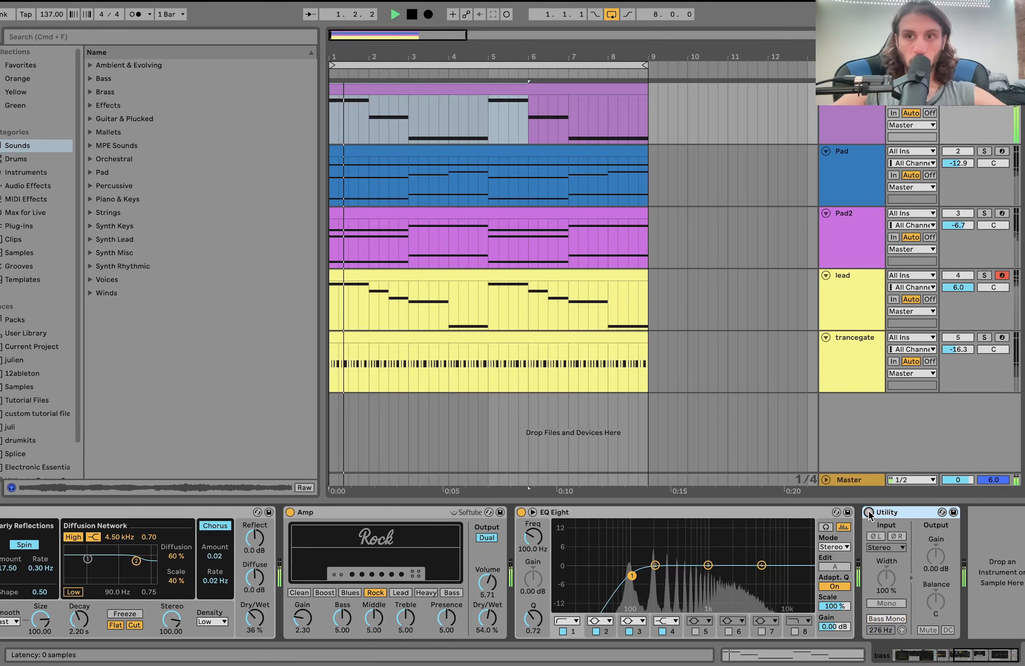
key(space)
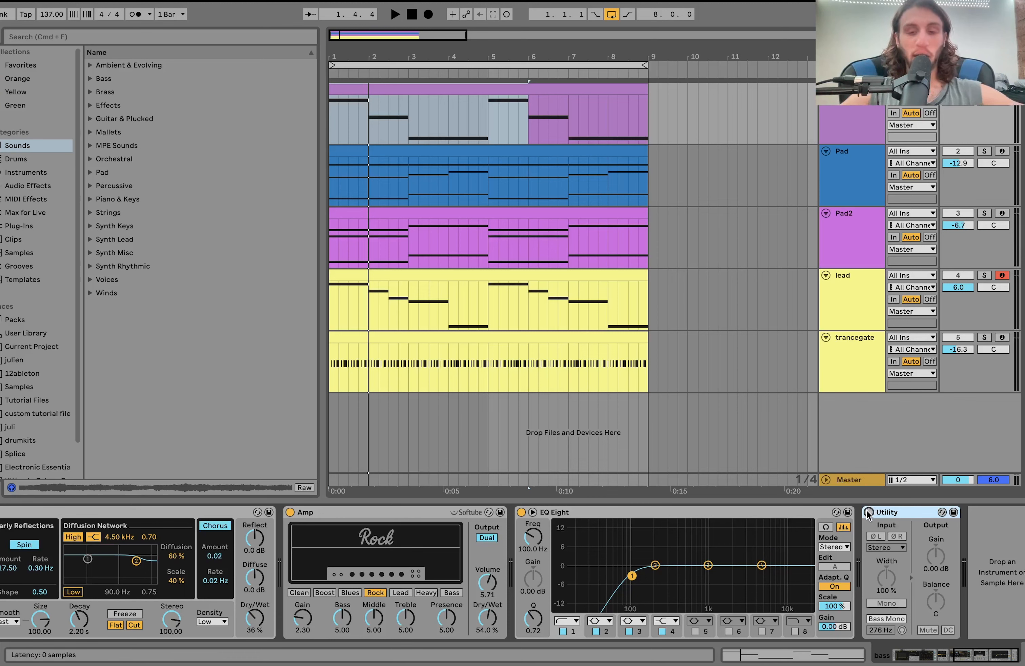
Point out the low end in the EQ Eight, re-enable the Utility and play the bass with Bass Mono on.
drag(699, 597, 528, 608)
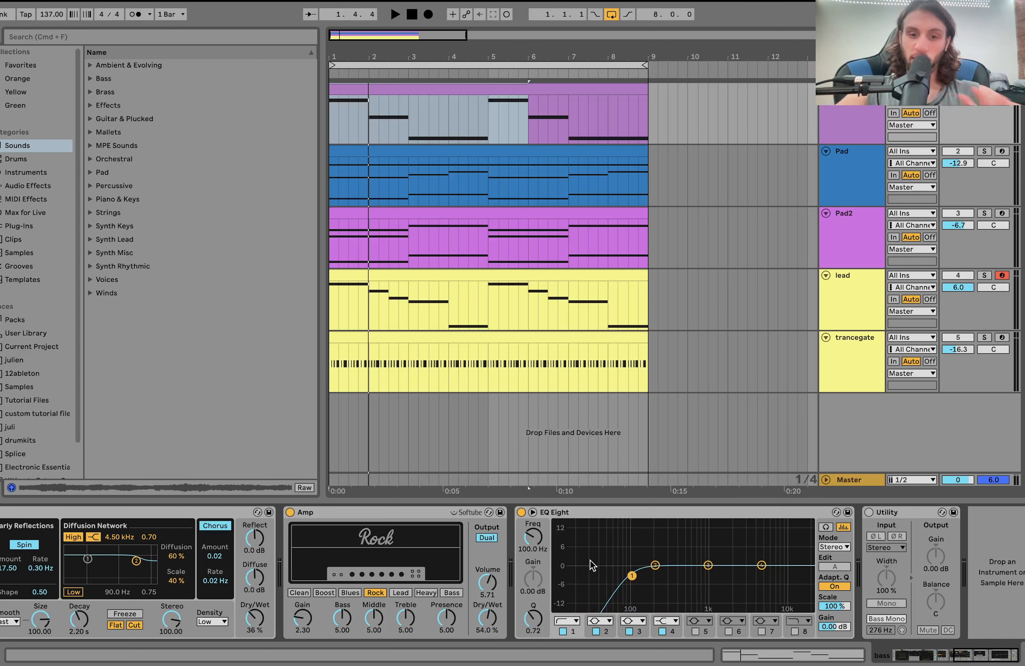
click(868, 511)
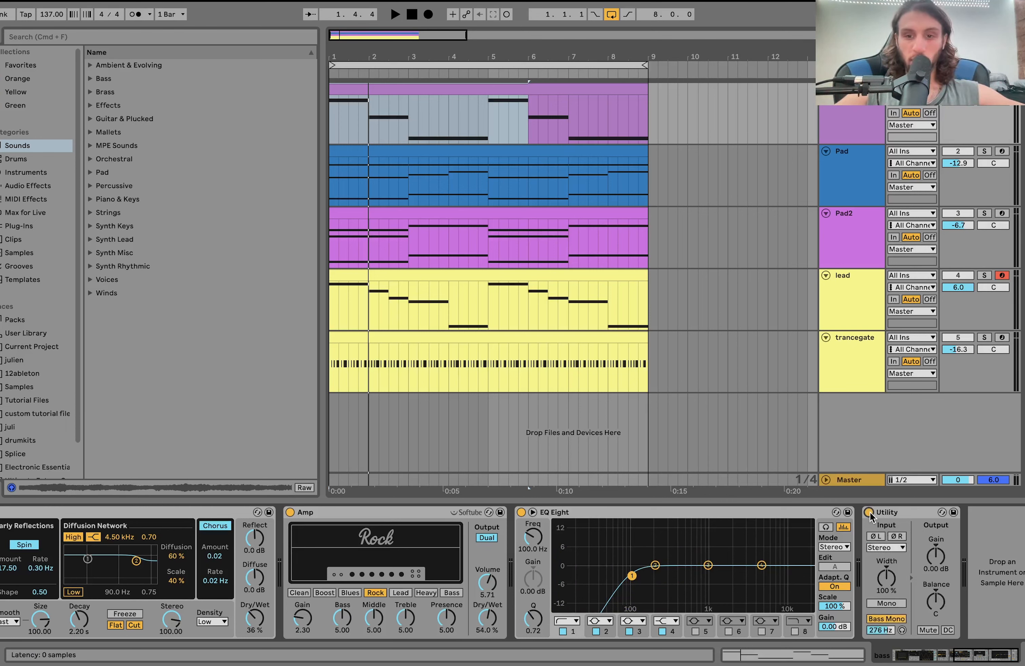
key(space)
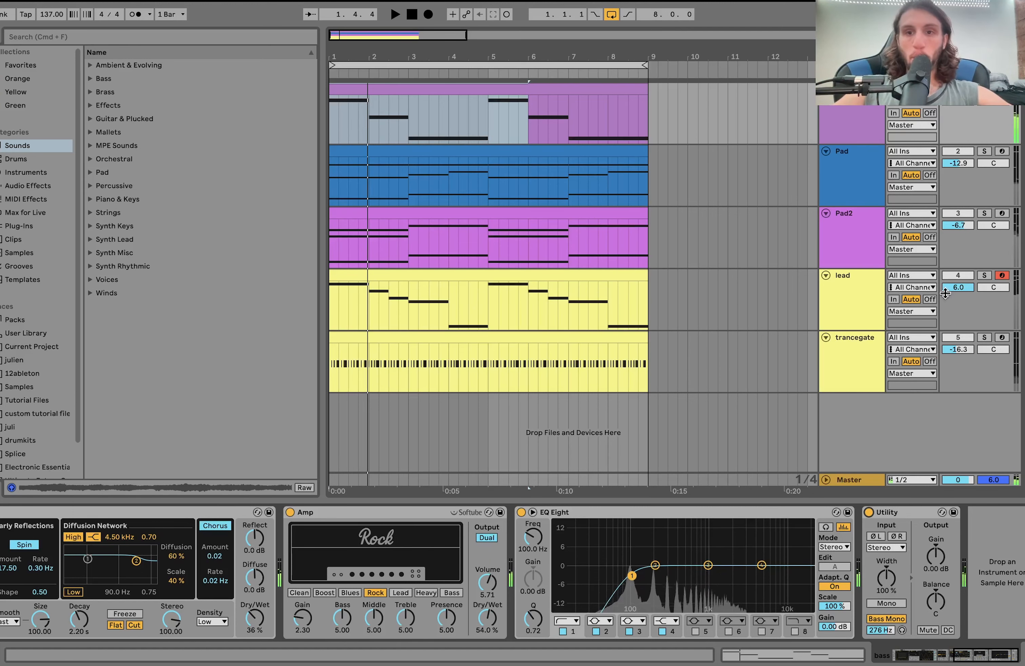
Solo the Pad and Pad2 tracks together and play them while viewing each track's device chain.
click(984, 151)
click(985, 214)
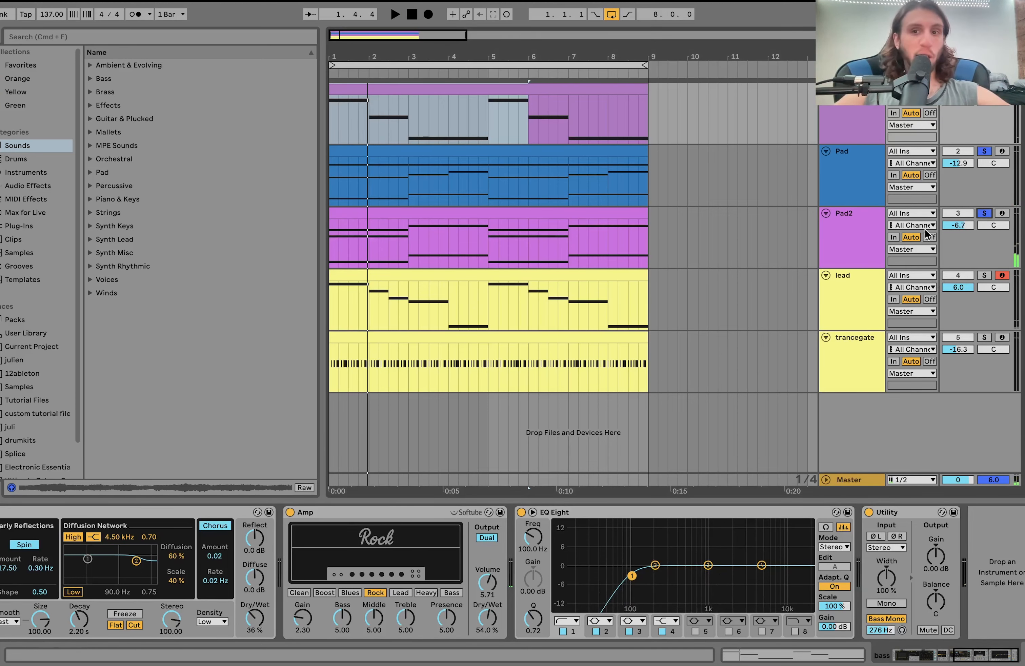
click(864, 230)
click(840, 195)
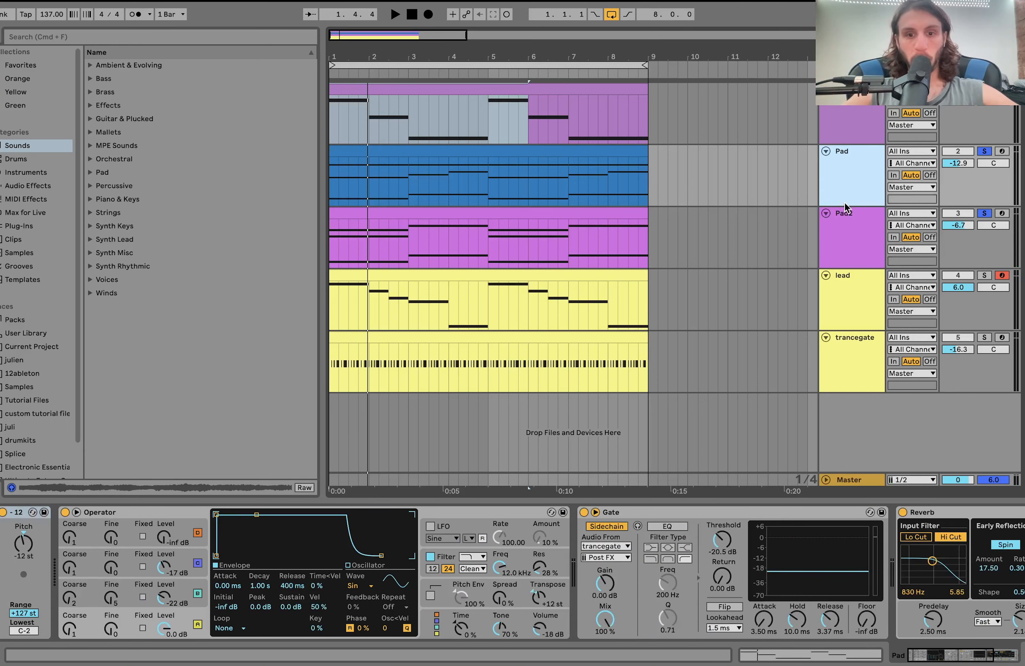
key(space)
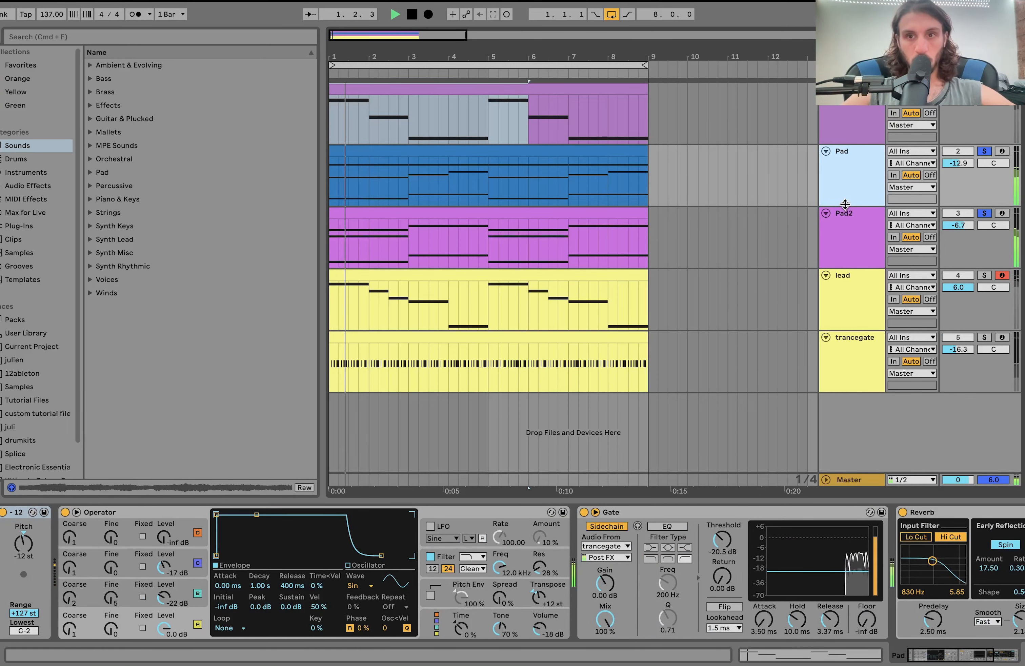
click(848, 230)
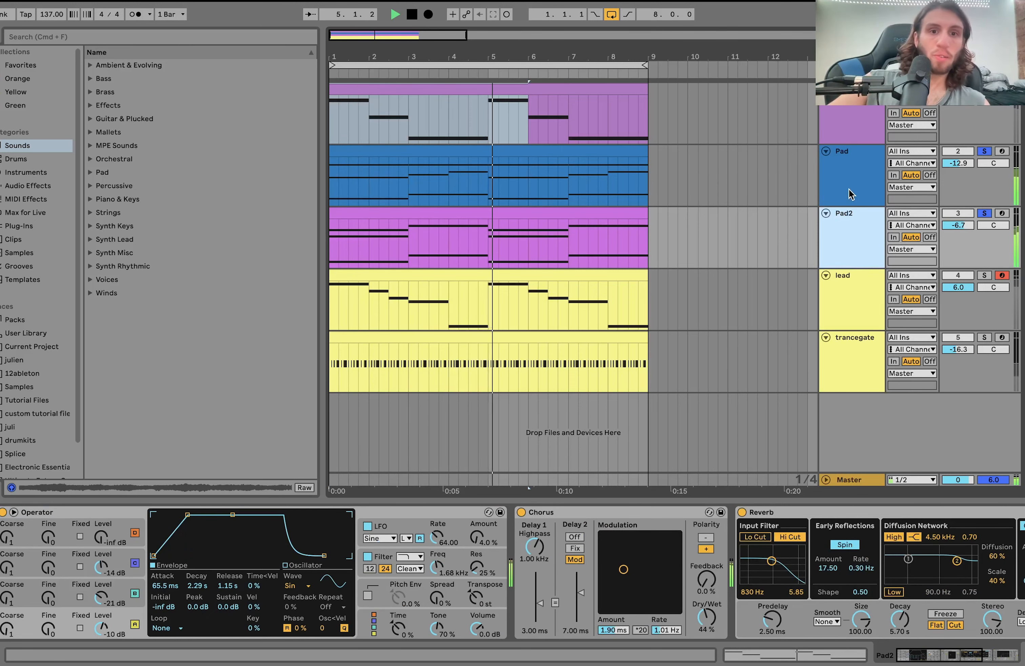
key(space)
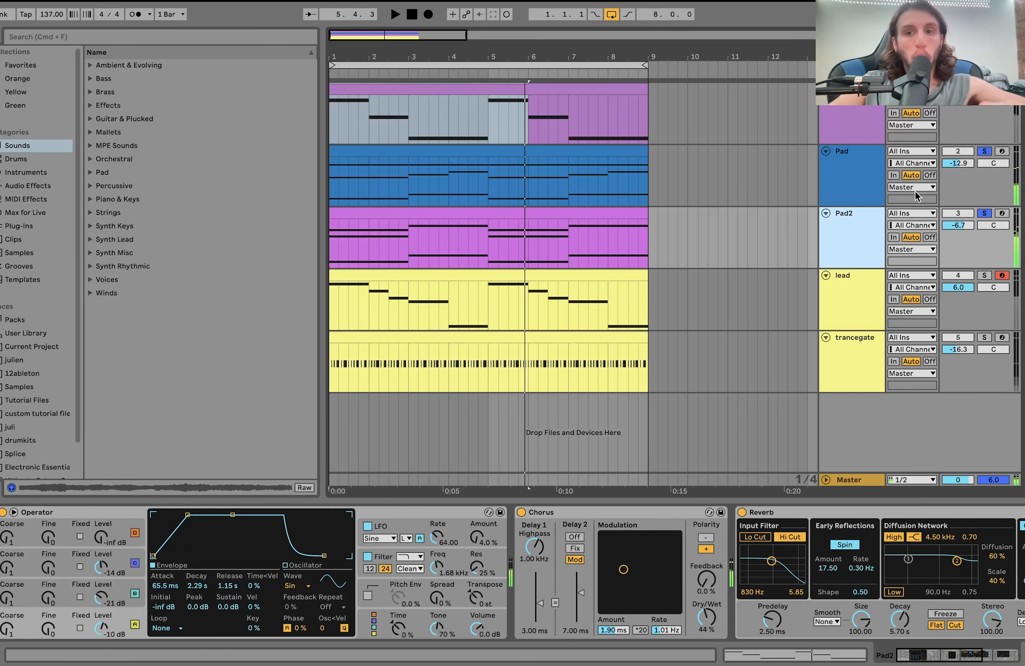
Leave only the Pad track soloed and compare the notes of the Pad and Pad2 clips.
click(983, 215)
click(983, 215)
click(862, 171)
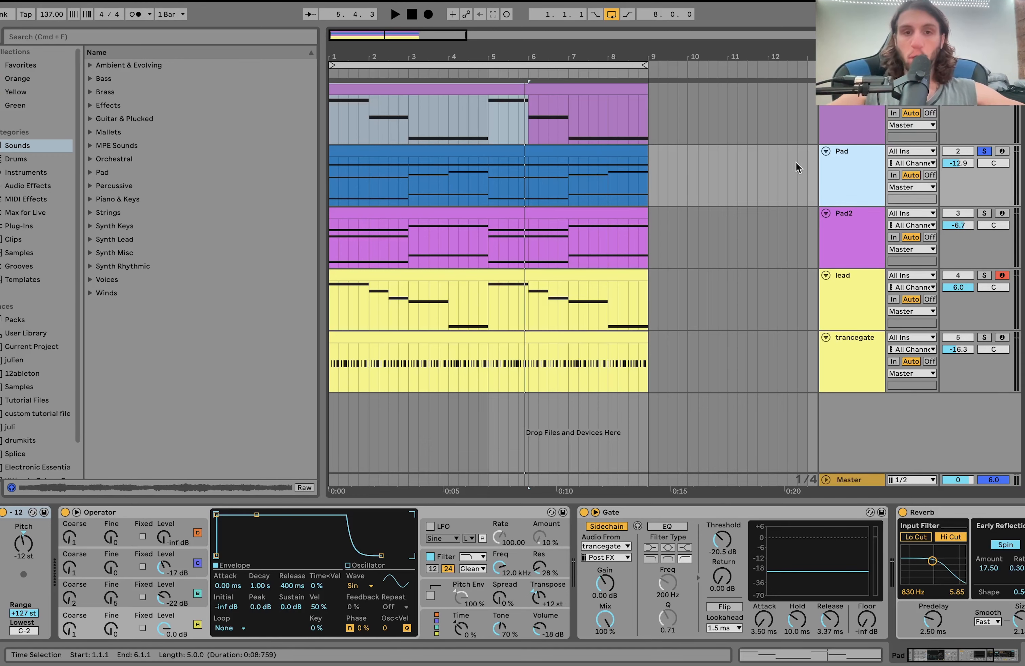
double_click(459, 152)
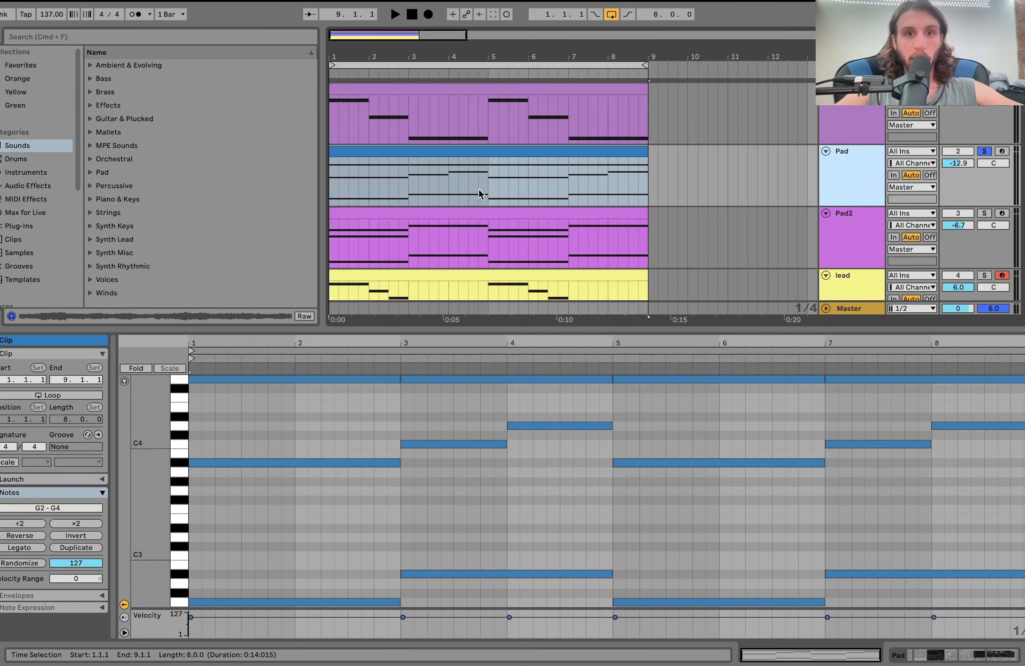
click(609, 211)
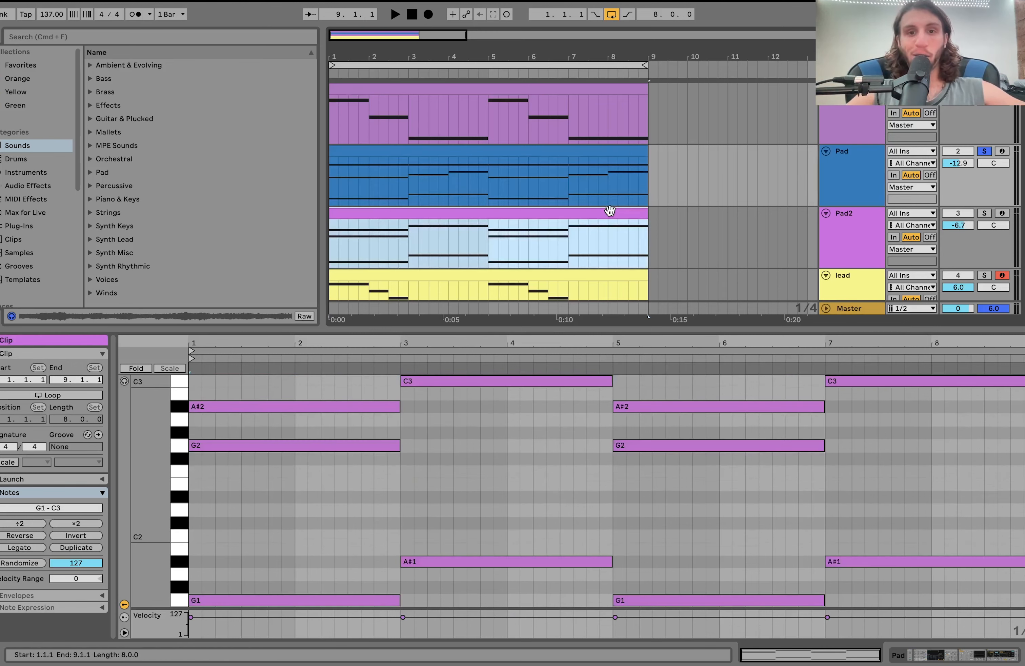
click(547, 151)
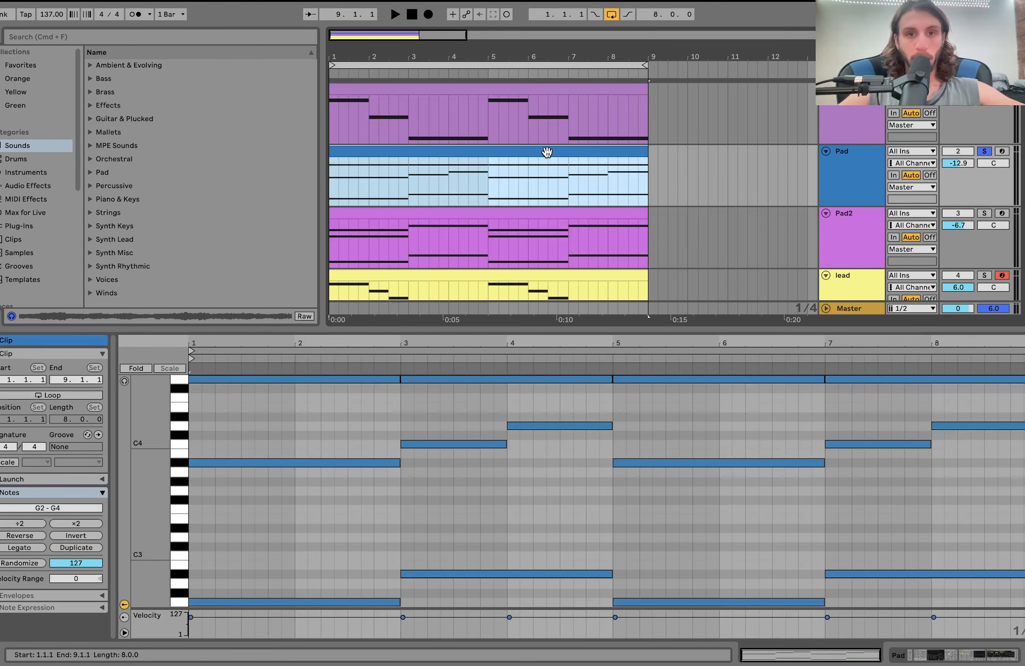
click(866, 178)
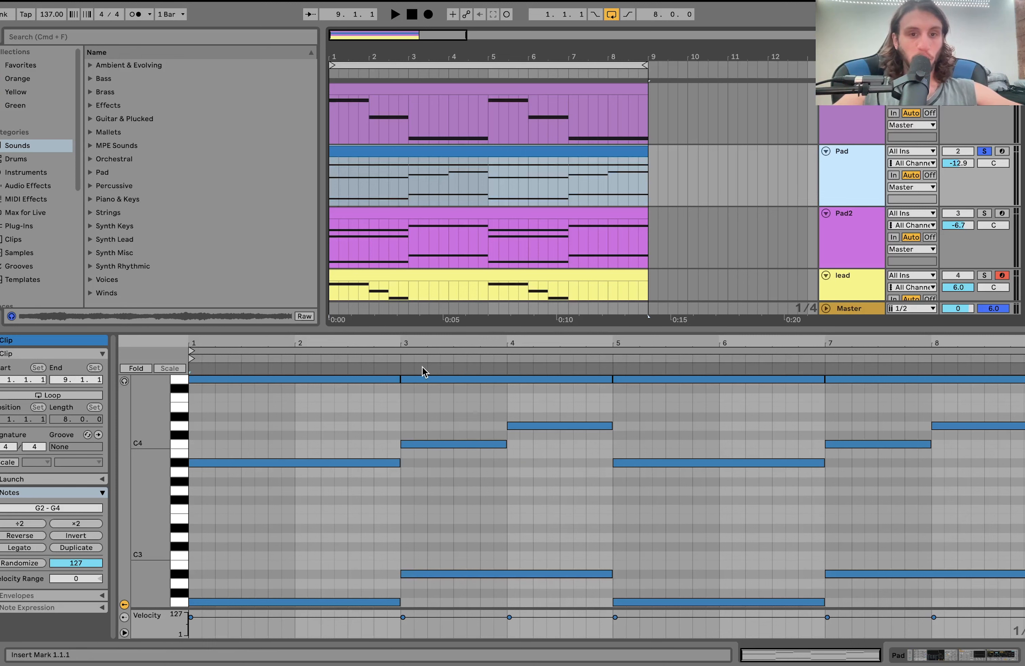
Solo only Pad2, check its clip's notes against the bass clip and play the opening bars.
click(984, 214)
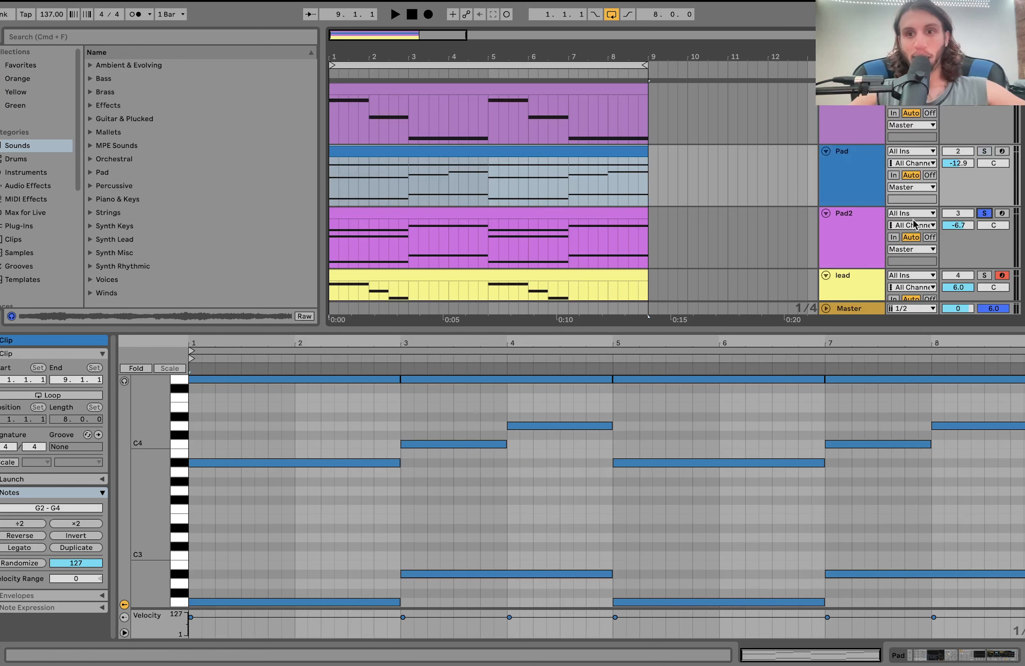
click(873, 239)
click(526, 86)
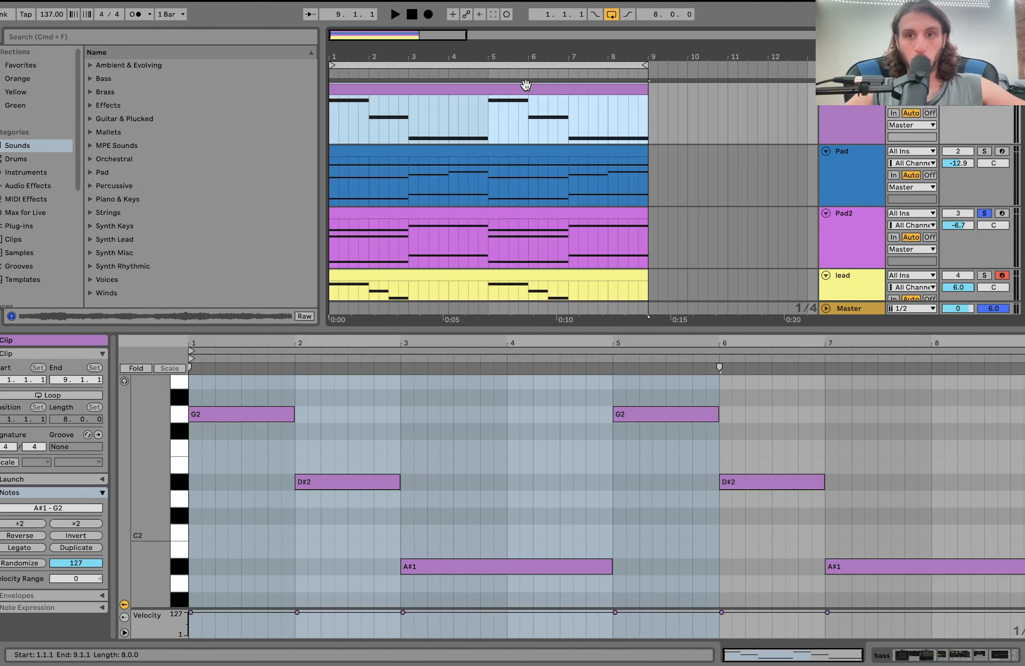
click(578, 218)
key(space)
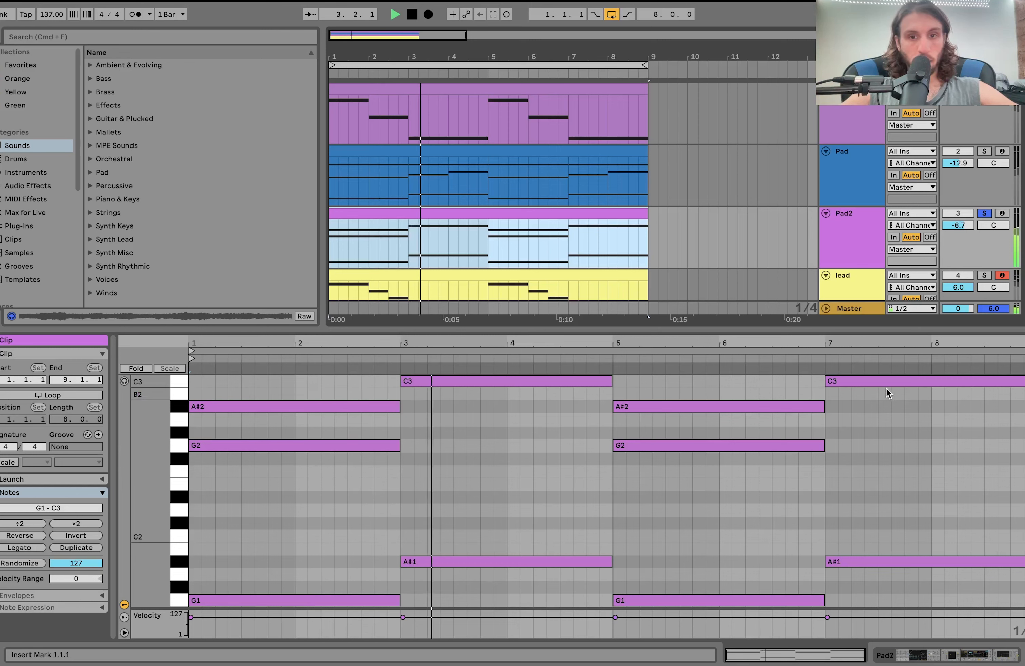
key(space)
Switch the solo back to the Pad track and play its chords with the clip's notes open.
click(984, 151)
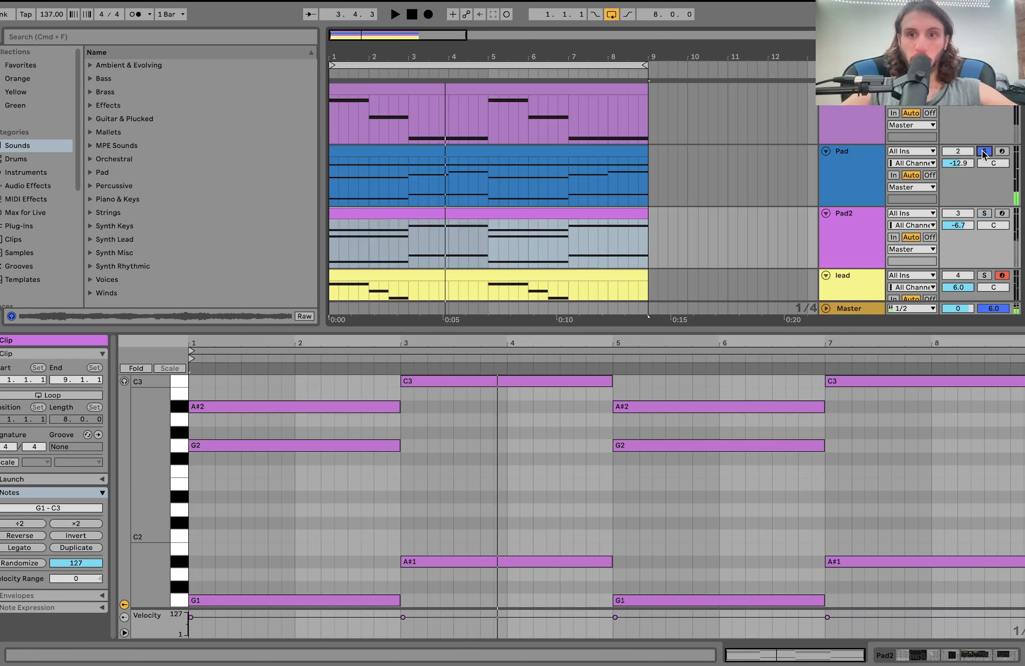
click(854, 176)
key(space)
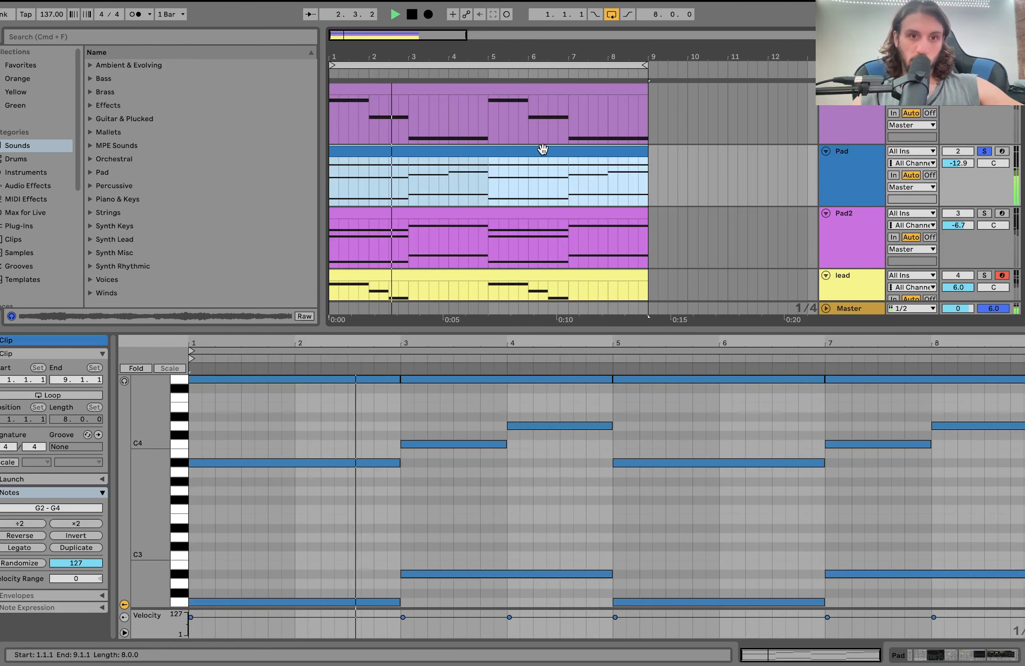
Solo the Pad and Pad2 tracks together, play their opening bars and compare both tracks' device chains.
click(543, 149)
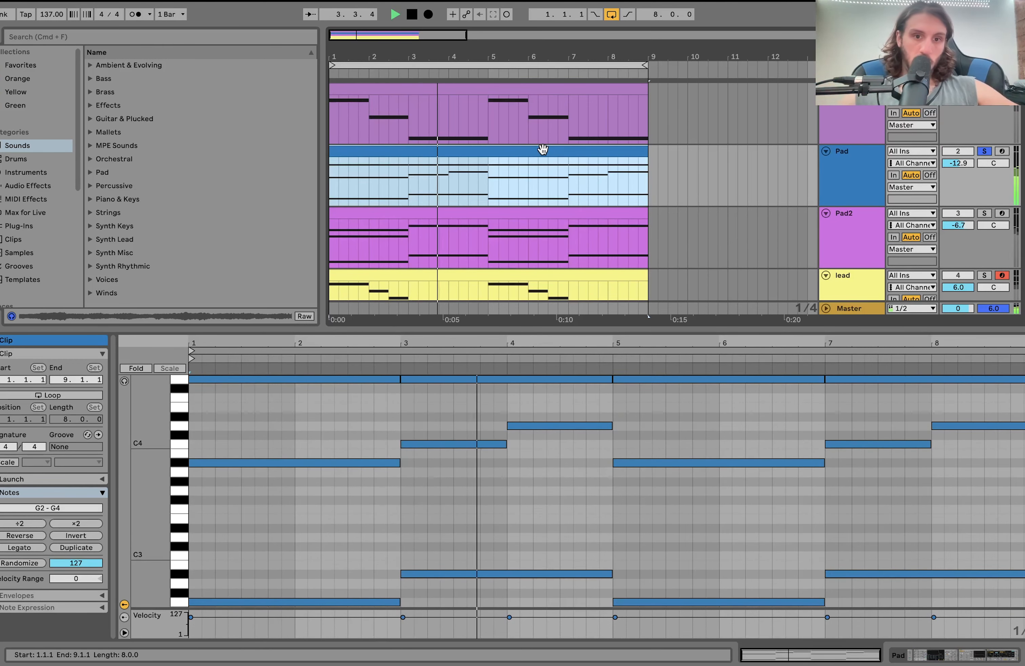
key(space)
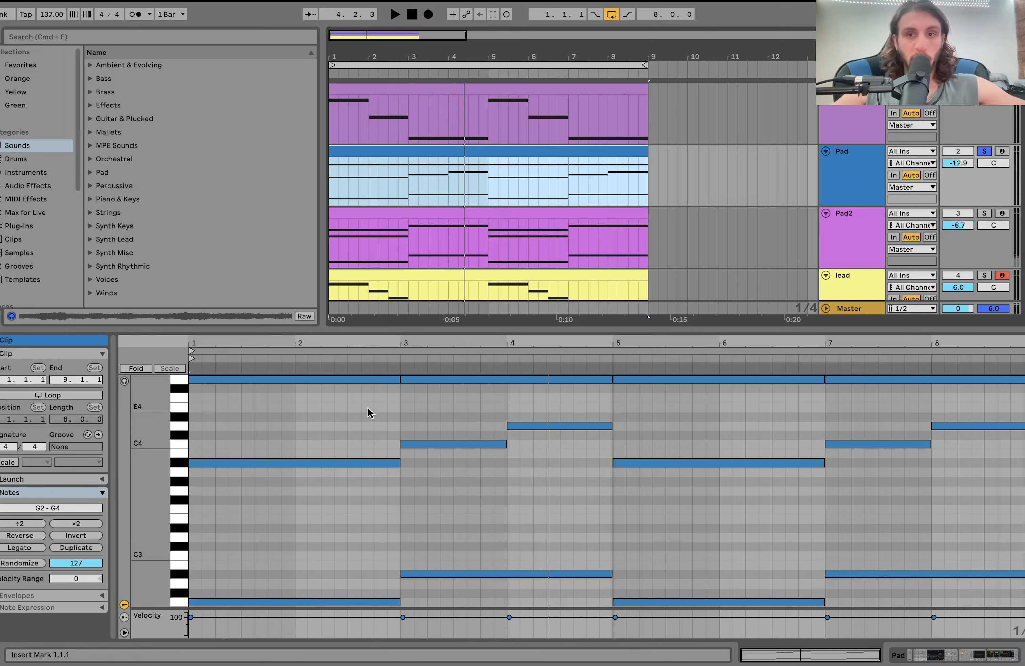
click(983, 213)
key(space)
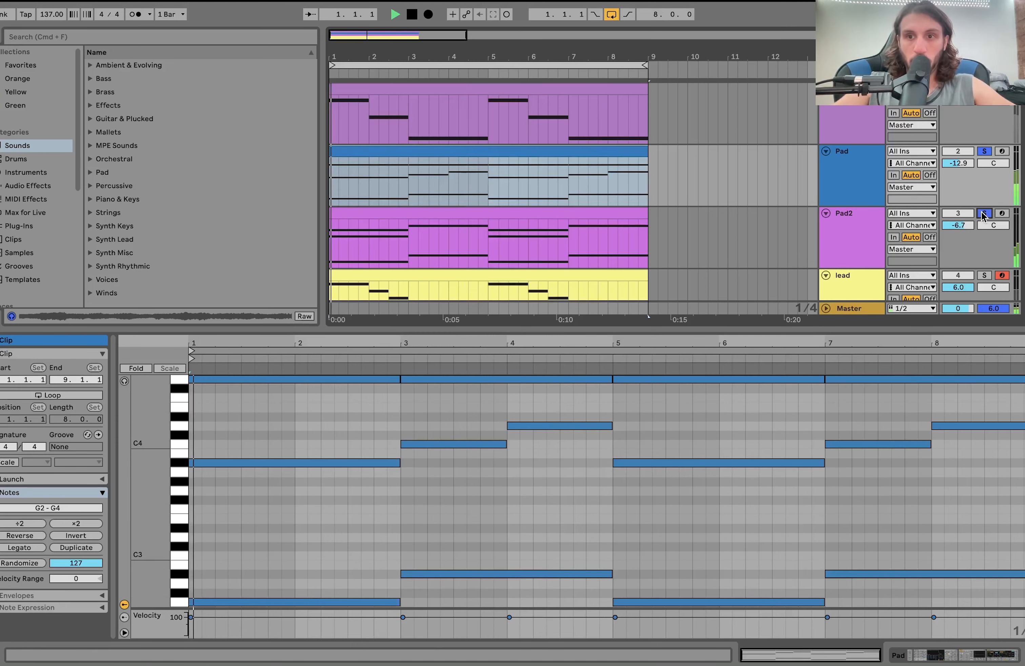
click(826, 233)
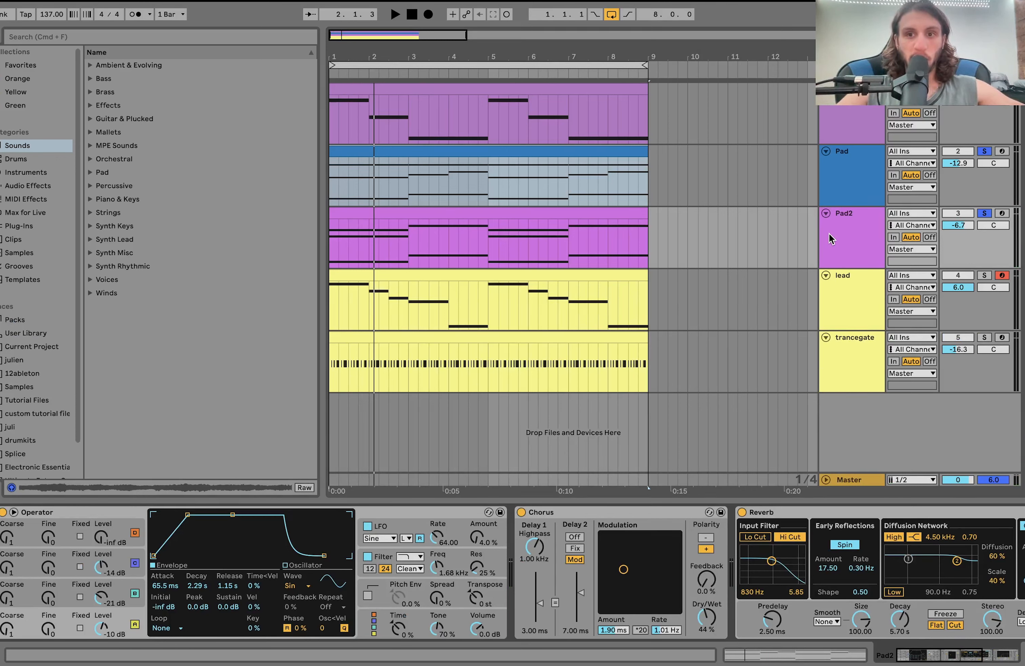
click(854, 177)
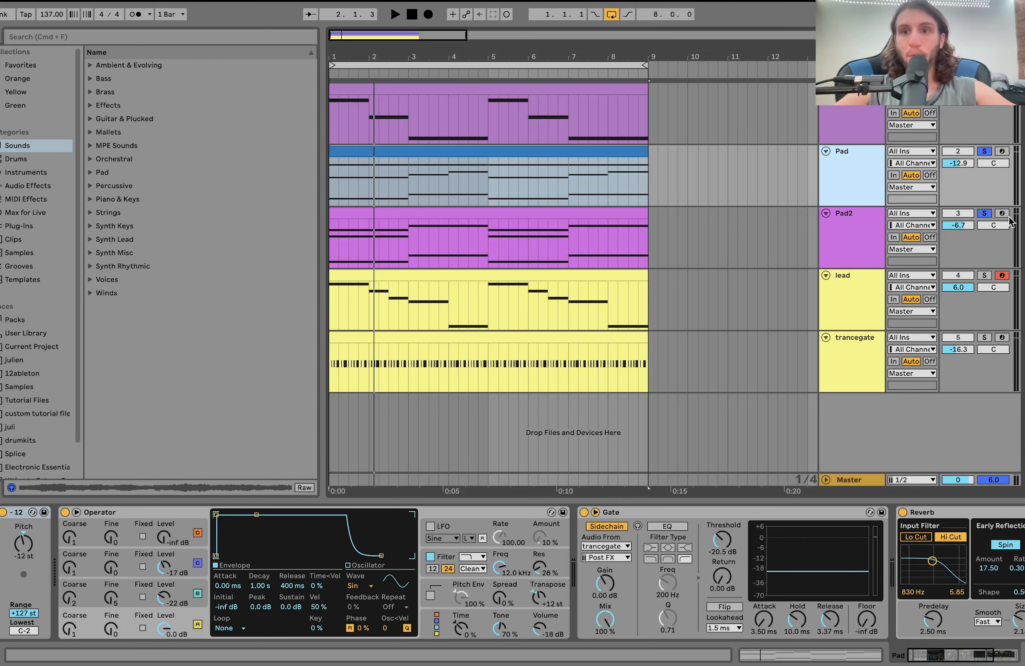
Take Pad2 out of the solo and play the Pad track alone with its device chain shown.
click(986, 214)
click(854, 244)
click(840, 176)
click(981, 153)
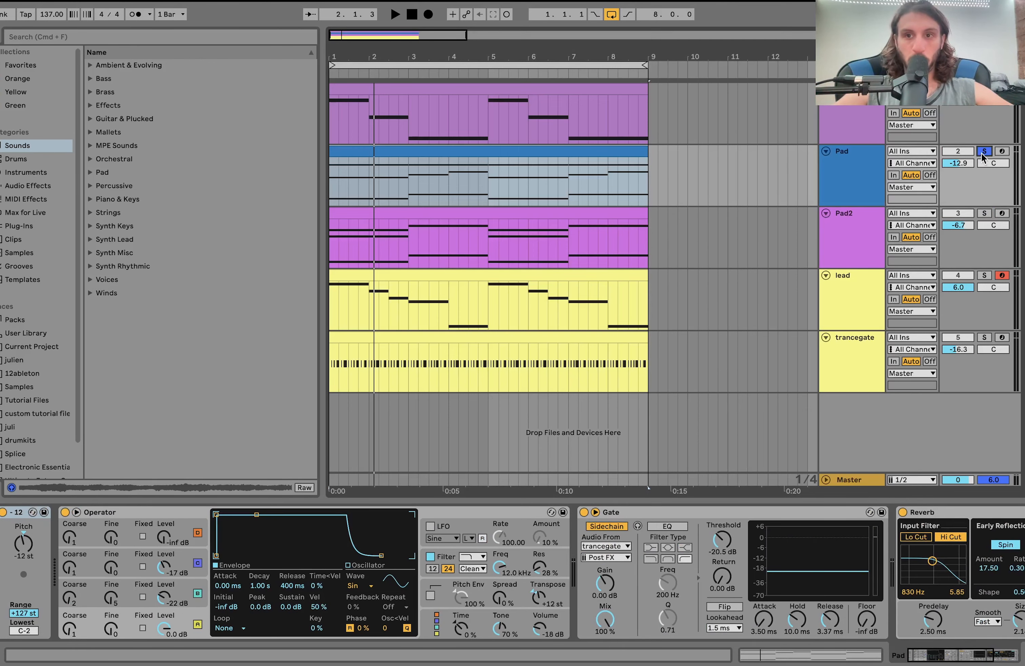
key(space)
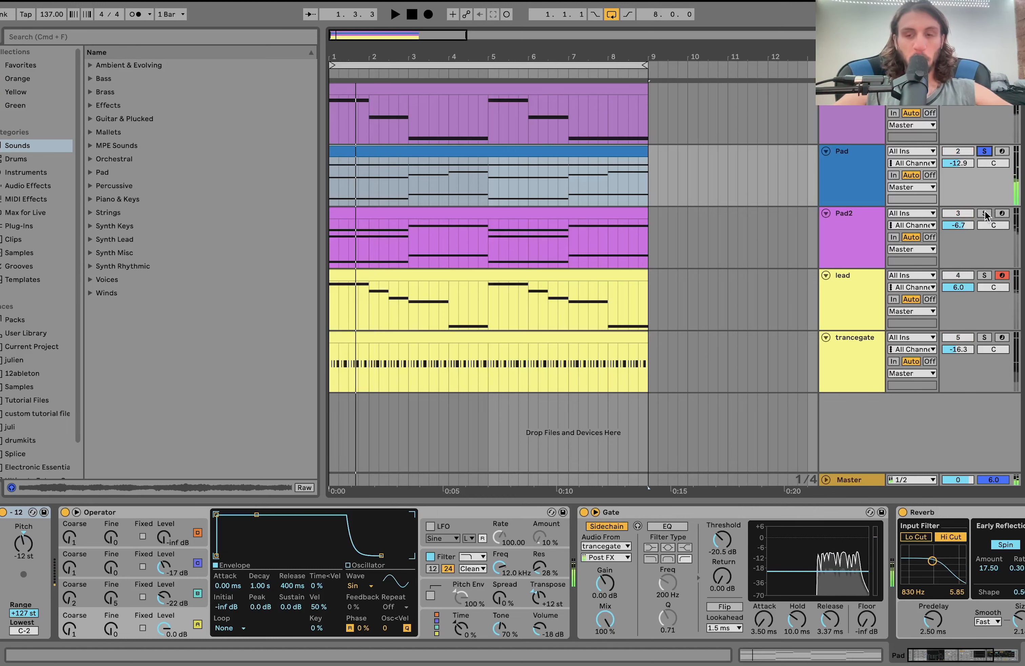
Solo only Pad2 and inspect the envelopes of oscillators B and C in its Operator.
click(986, 214)
click(858, 244)
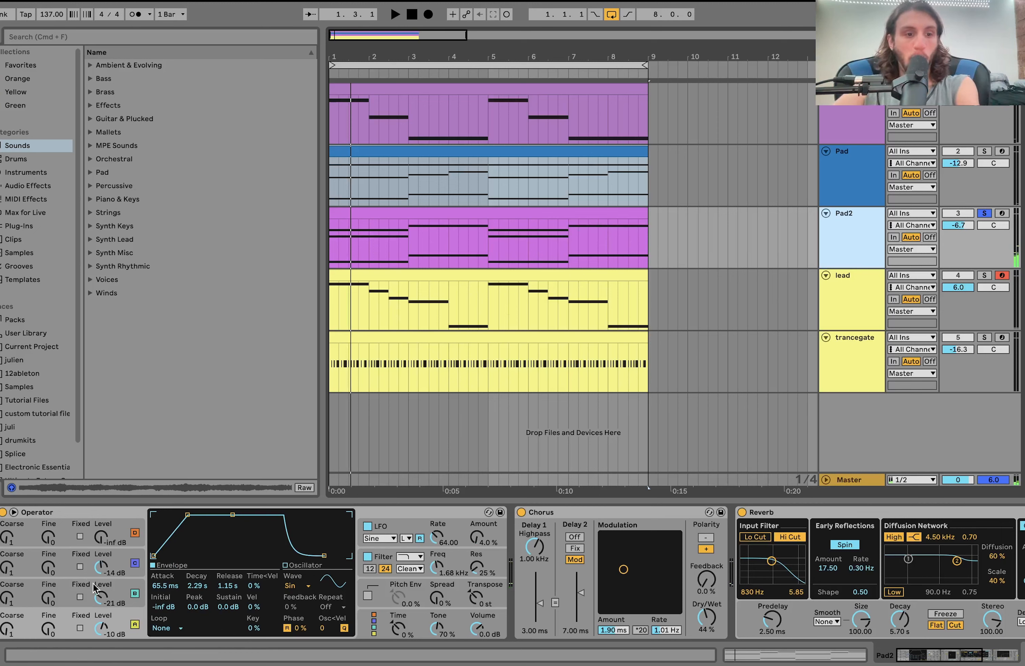
click(110, 589)
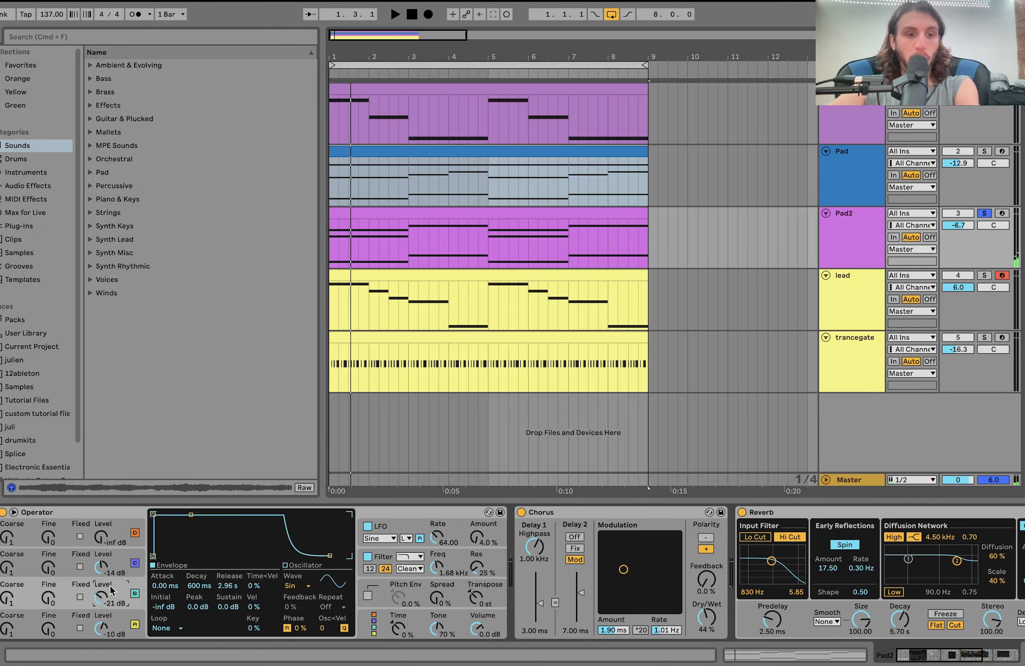
click(112, 567)
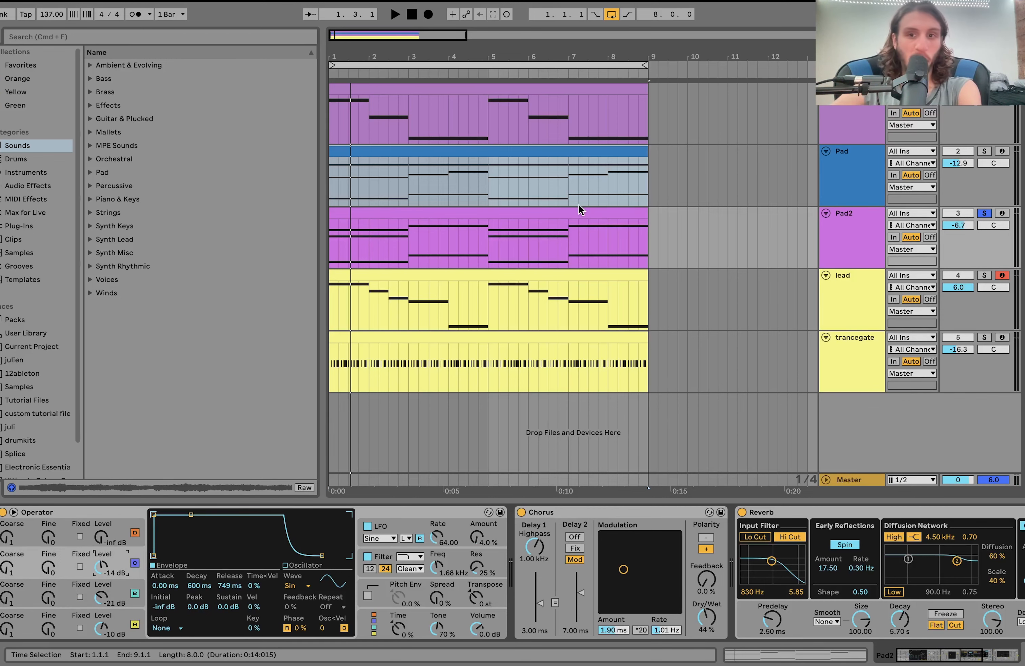
Solo only the Pad track, play its opening and examine its Gate sidechained from trancegate.
click(858, 177)
click(984, 150)
key(space)
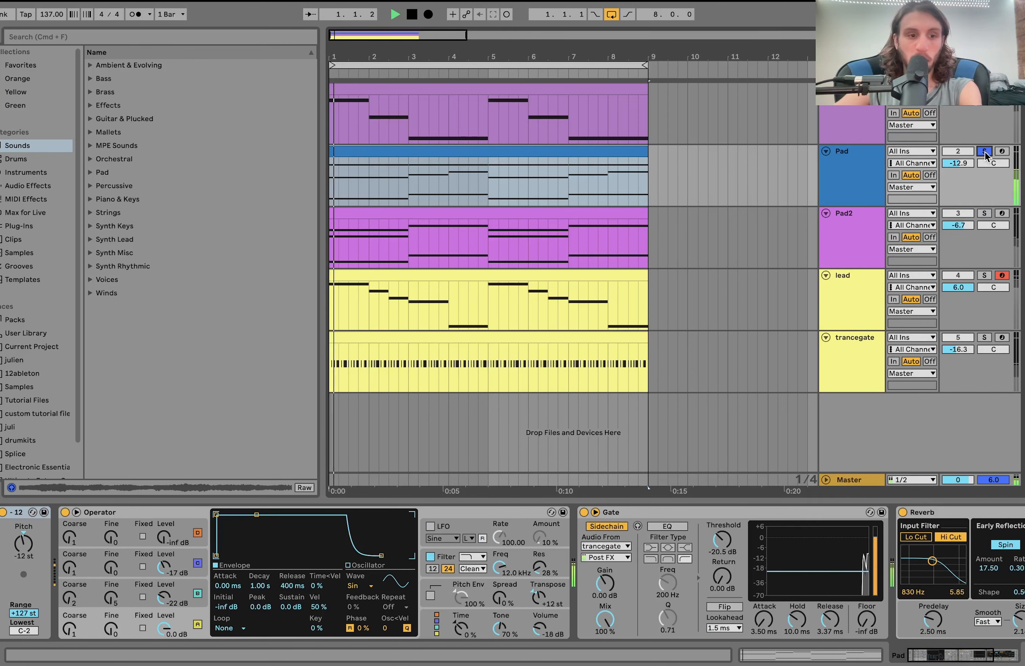
key(space)
scroll(645, 607, right, 3)
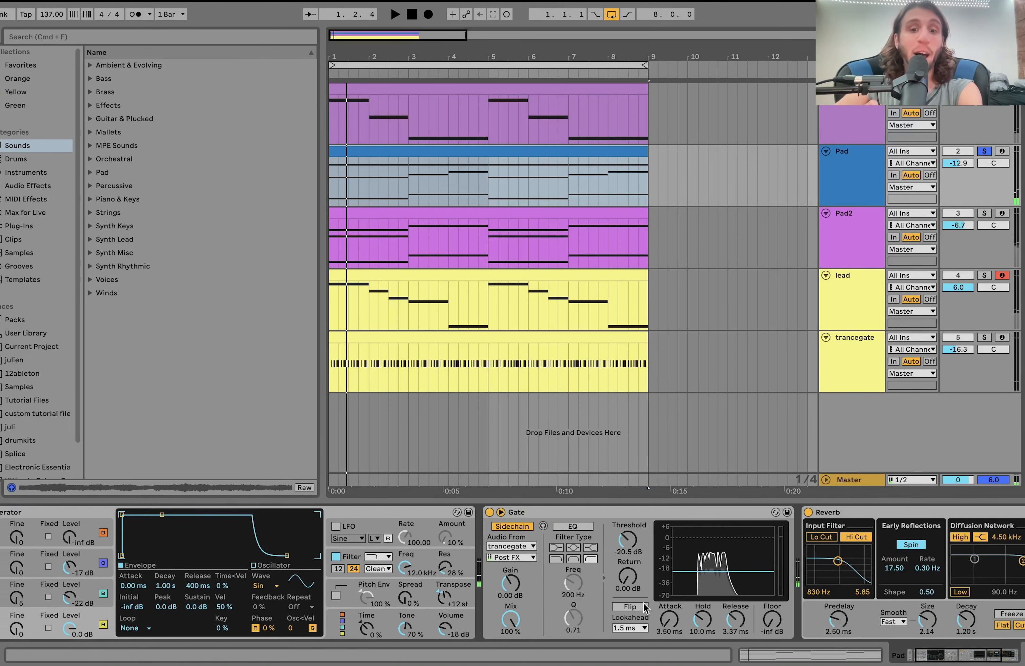
scroll(644, 607, right, 2)
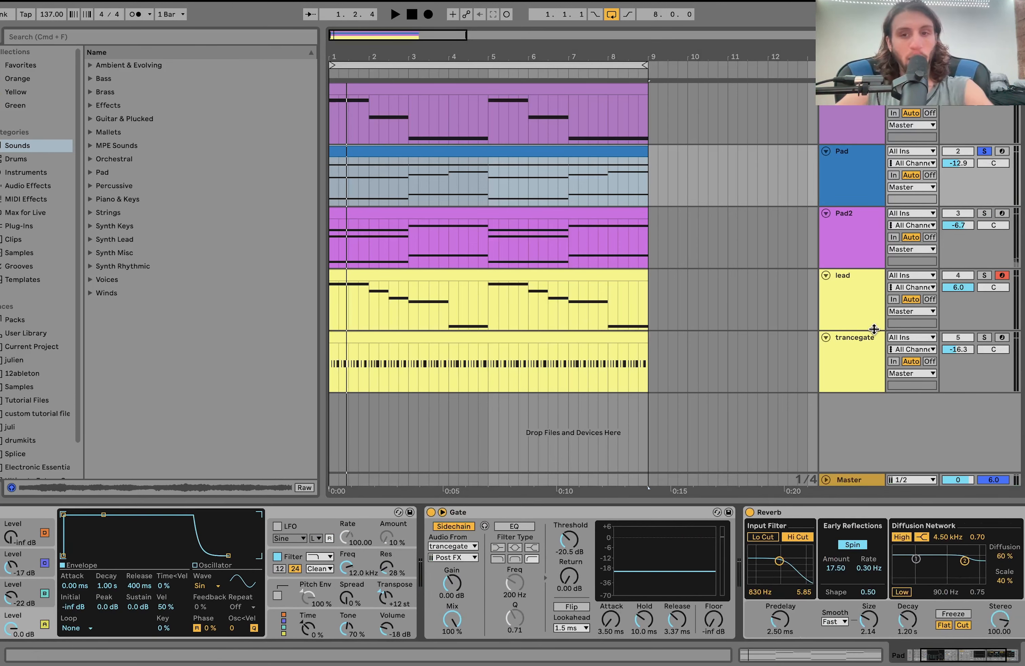
Add Pad2 to the solo, play both pads while viewing the Pad effects, and show Pad2's device chain.
click(985, 213)
key(space)
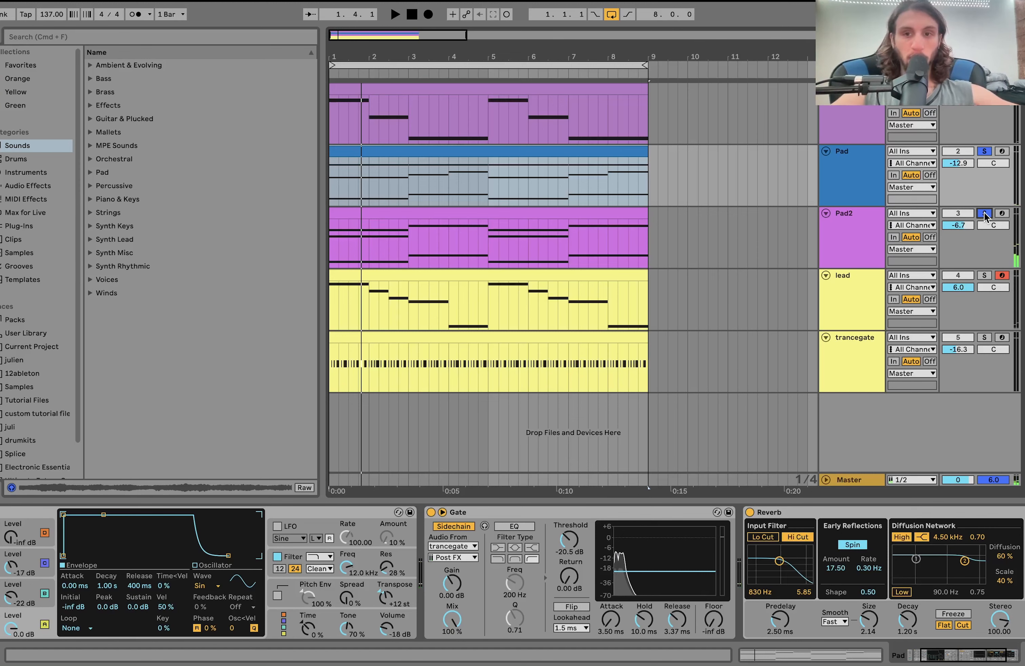
scroll(845, 531, right, 4)
key(space)
scroll(845, 531, left, 5)
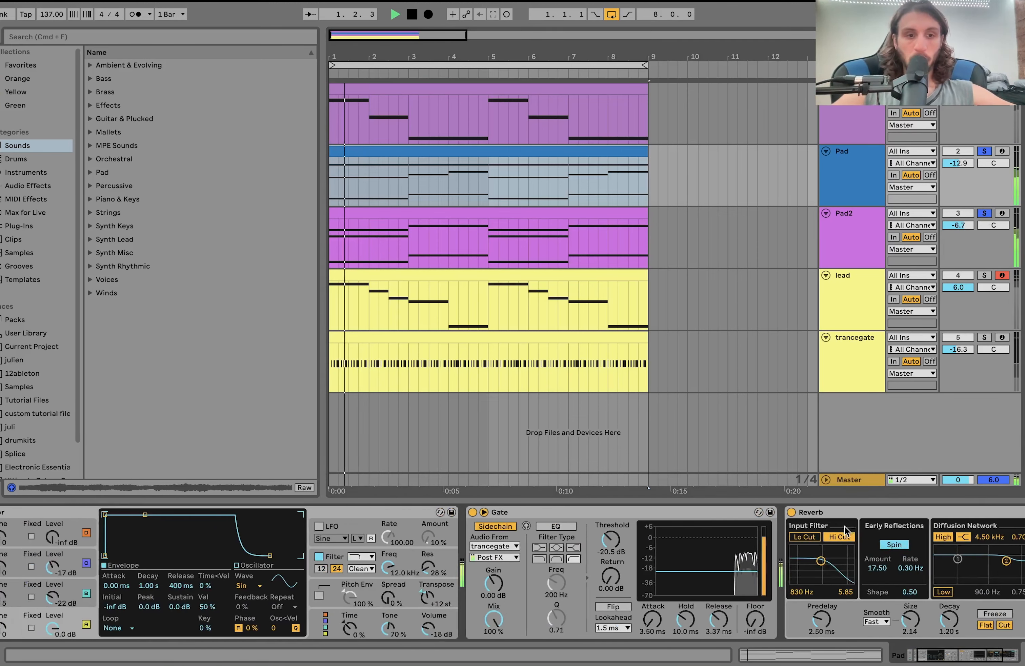
scroll(846, 528, left, 3)
key(space)
click(863, 218)
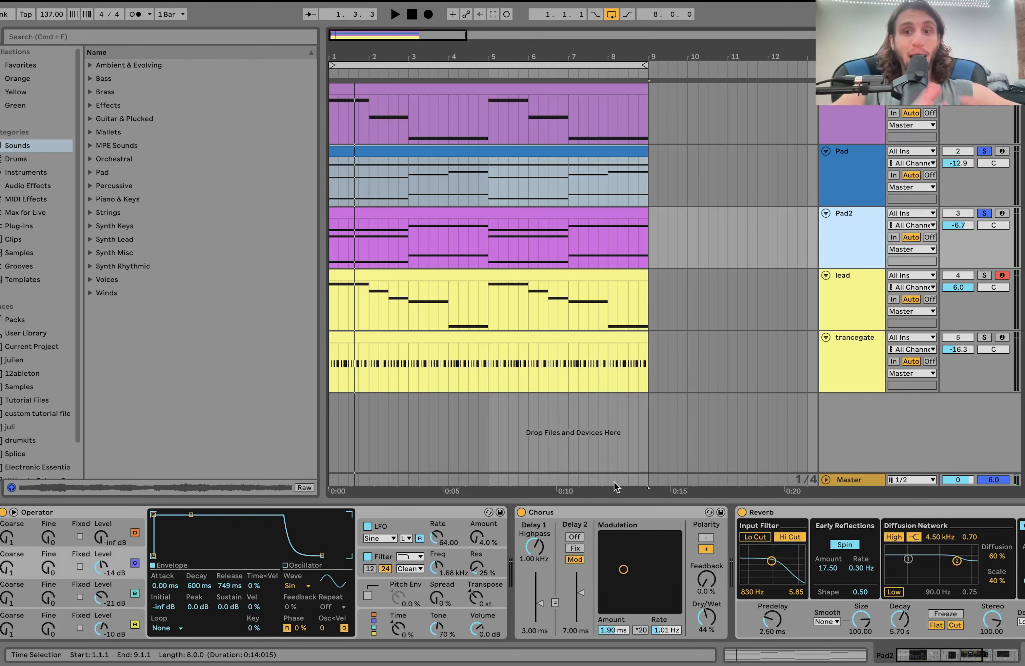
Play the arrangement with all solos cleared so every track sounds, and turn off the arrangement loop.
key(space)
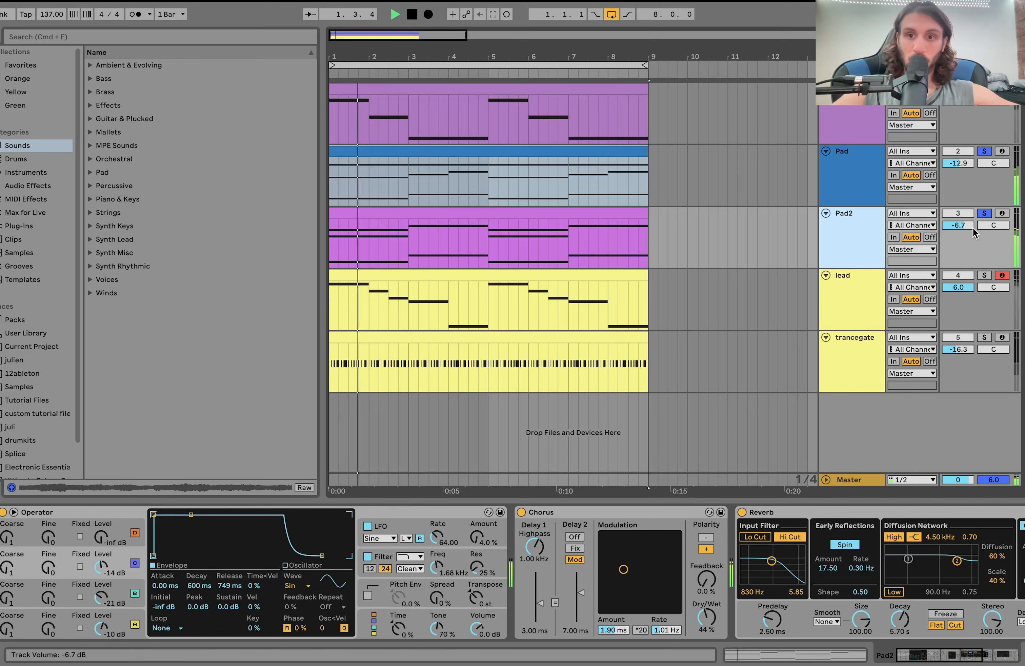
click(983, 214)
click(984, 215)
click(849, 252)
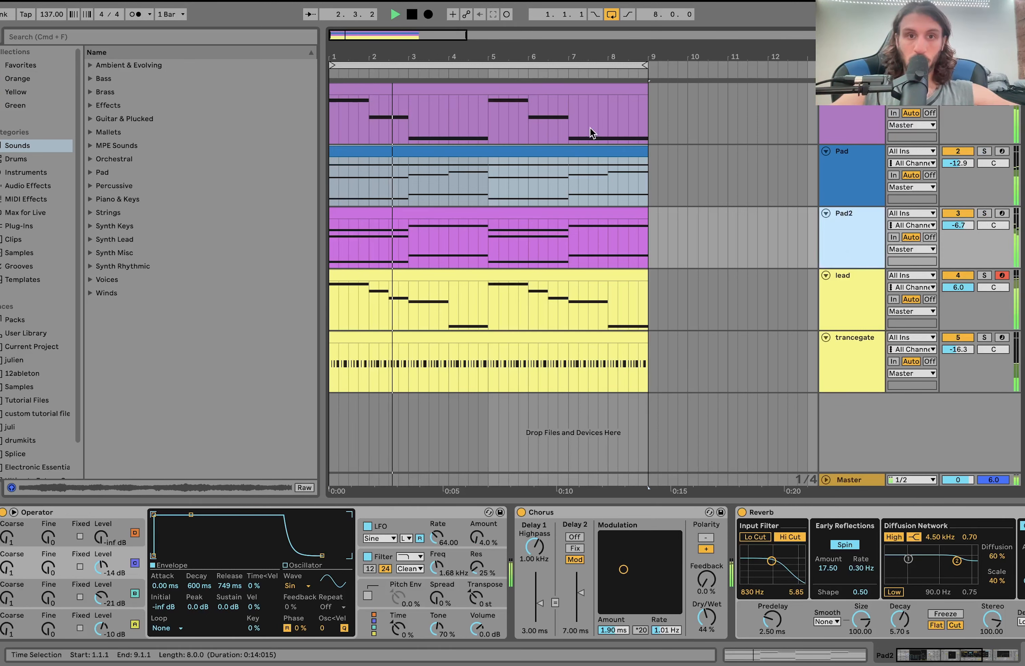
click(612, 16)
Open the Ultimate Future sample pack in the browser, stop playback and preview Kit 1.wav from Kit 1 - 137 Bpm Gminor.
scroll(43, 433, down, 3)
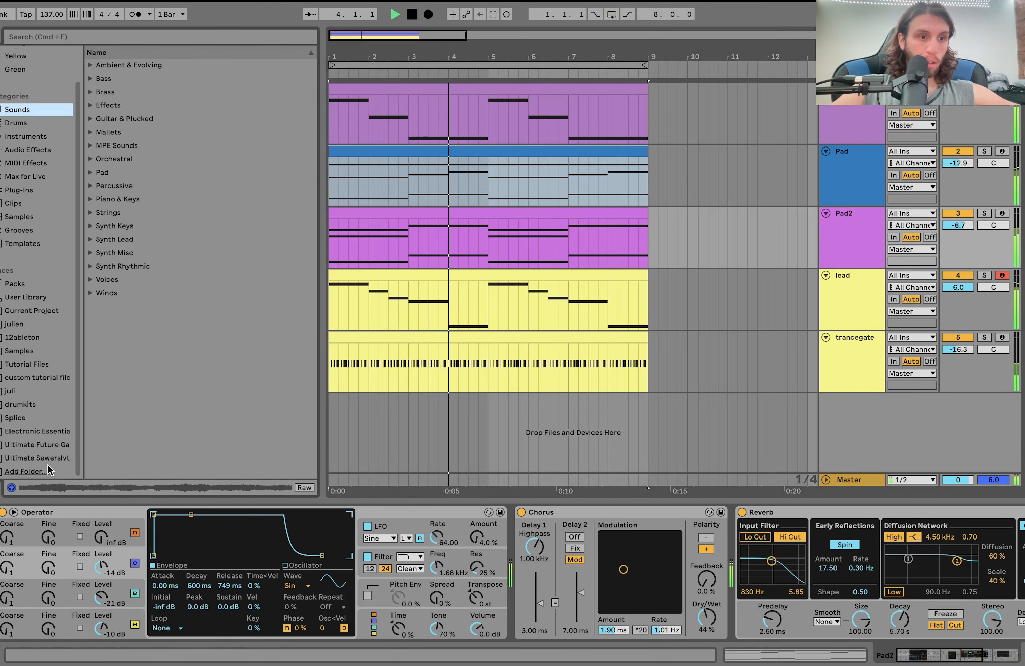
click(45, 445)
click(622, 432)
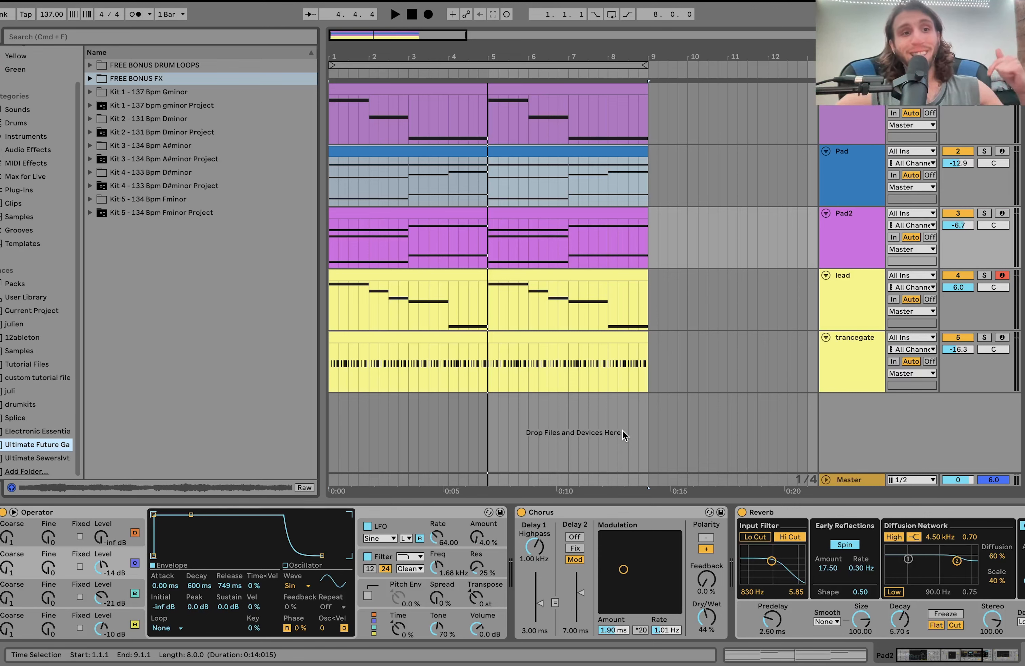
click(90, 93)
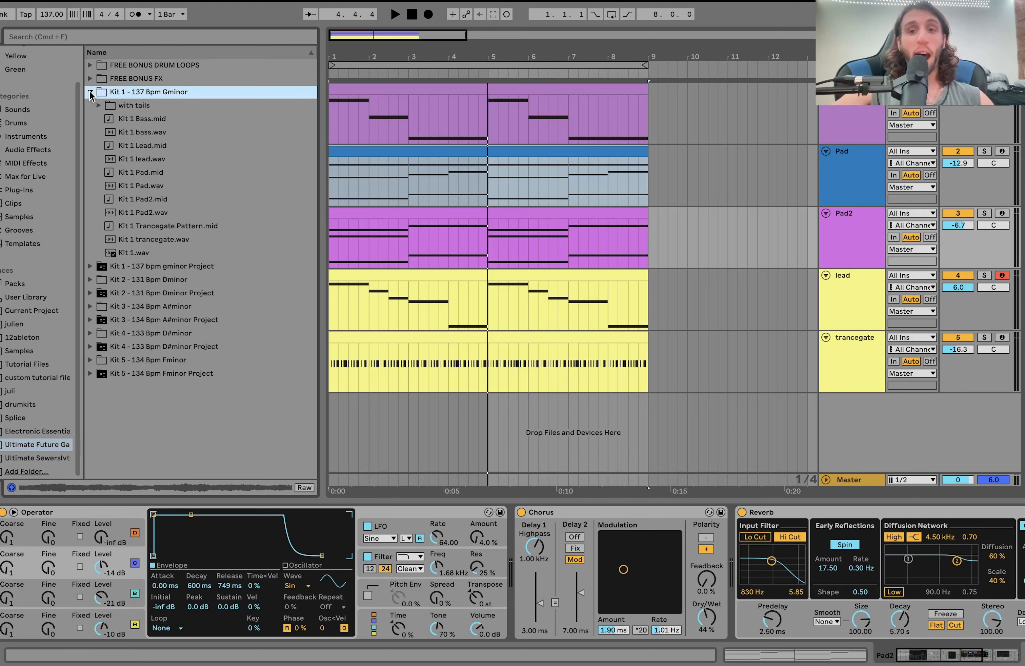
click(132, 255)
Preview the full mixes Kit 2.wav, Kit 3.wav, Kit 4.wav and Kit 5.wav from their kit folders.
click(92, 281)
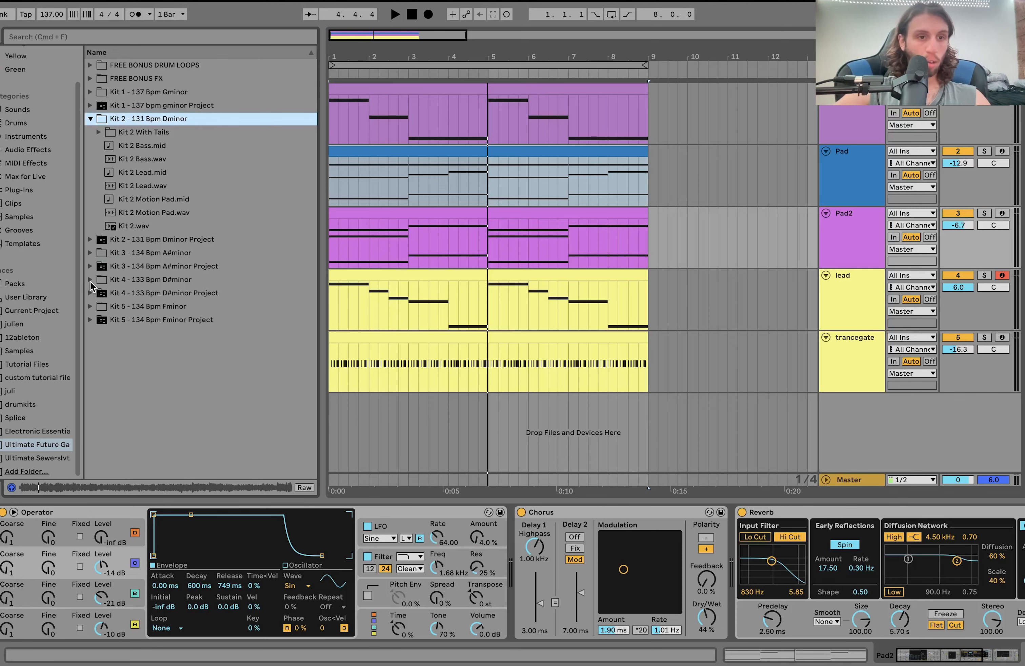
click(135, 226)
click(90, 253)
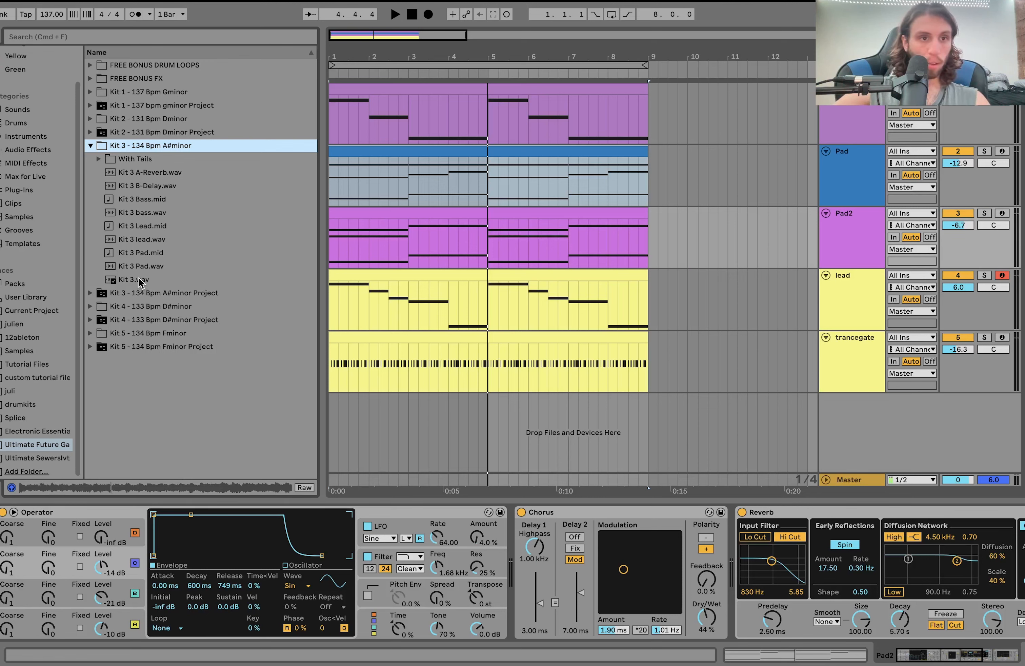
click(139, 280)
click(90, 306)
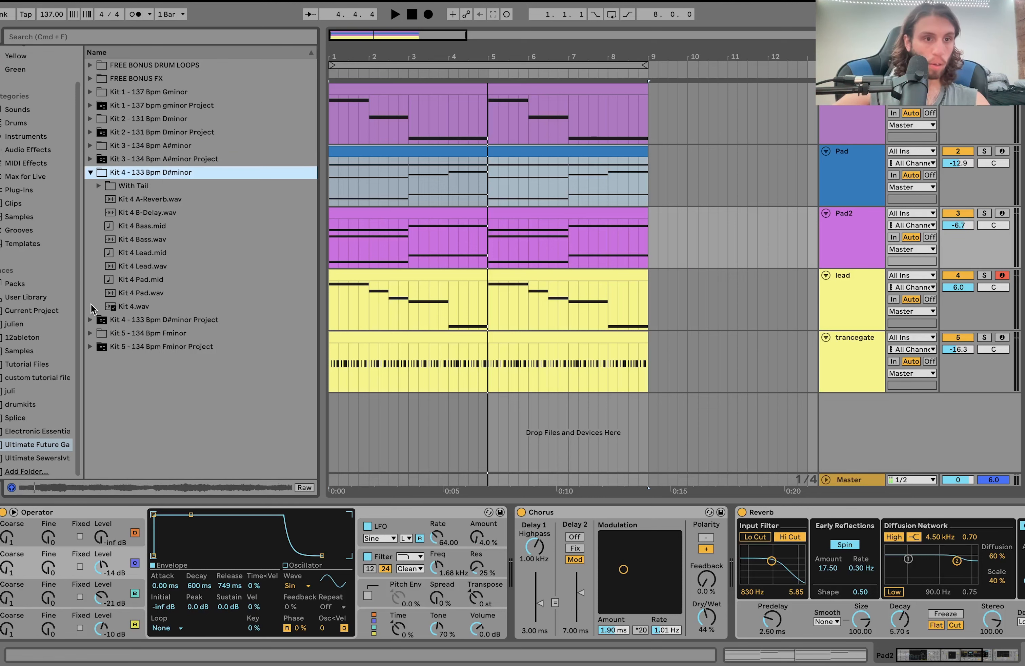
click(134, 308)
click(90, 332)
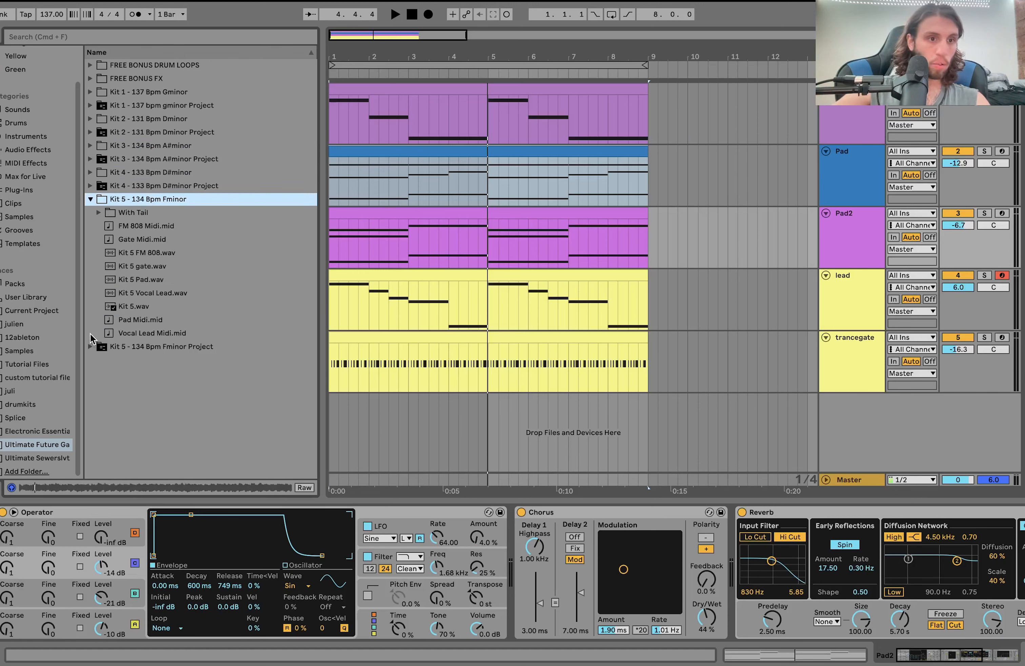
click(135, 307)
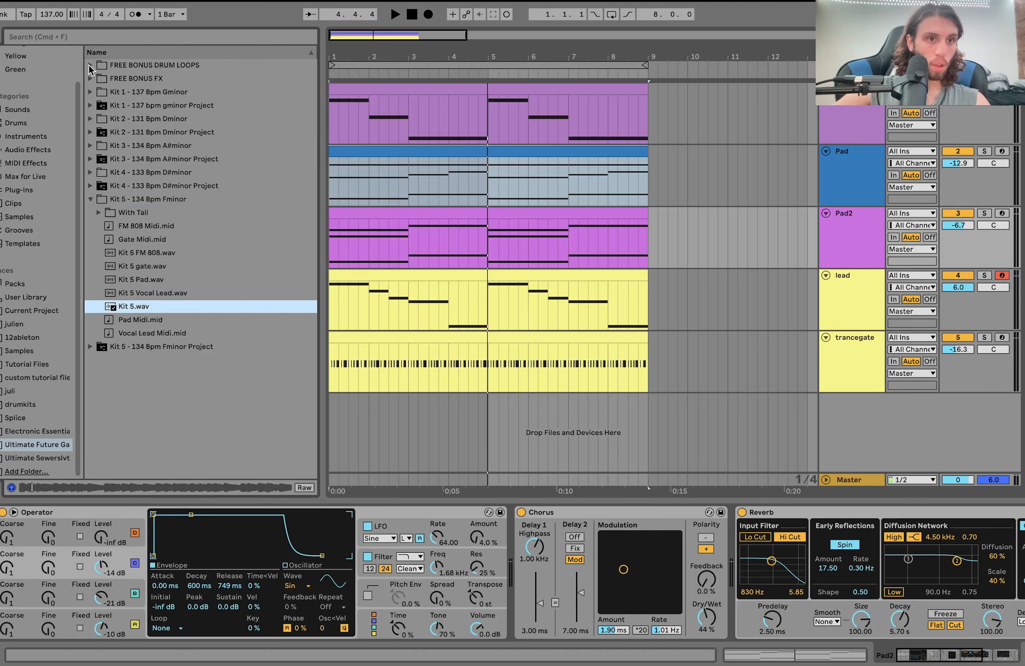
Preview Drum Loop 4 119 Bpm.wav in the bonus drum loops and look through the FREE BONUS FX folder.
click(90, 65)
click(99, 118)
click(163, 213)
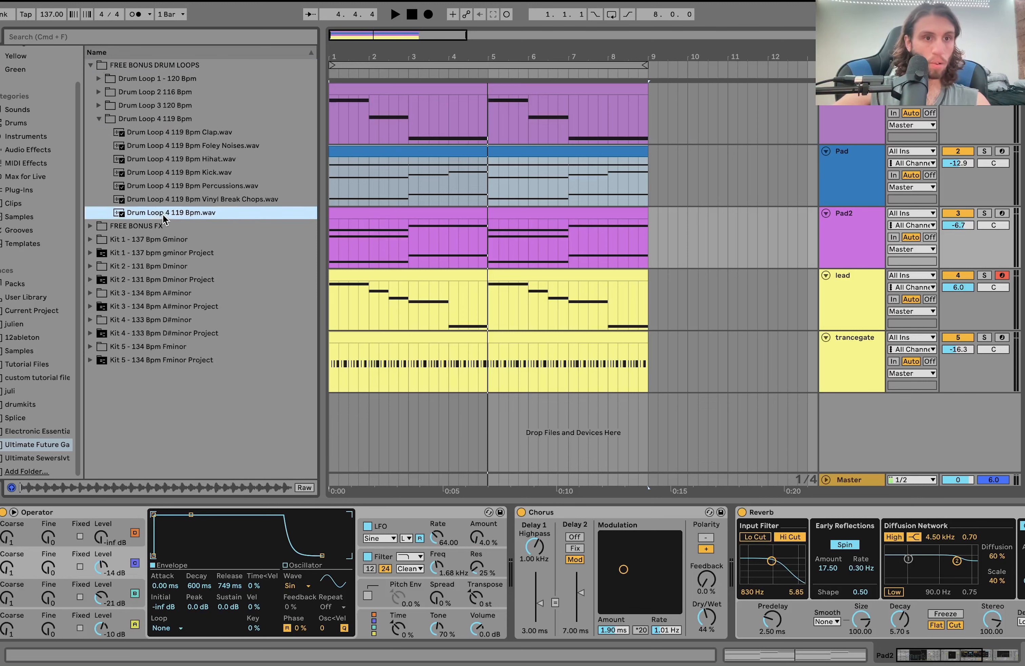
click(129, 225)
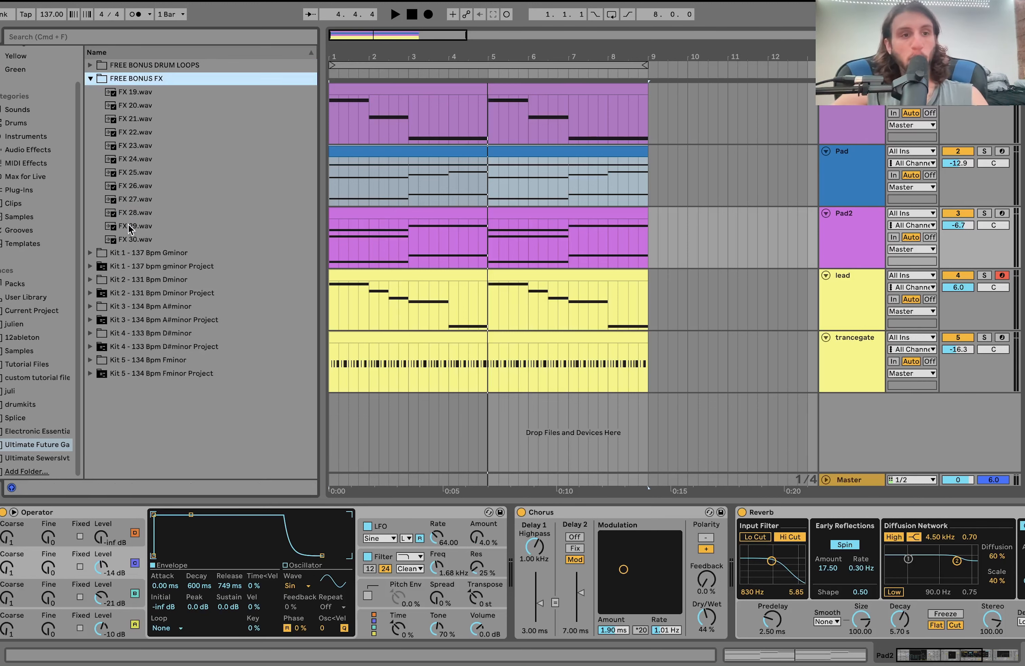
click(123, 81)
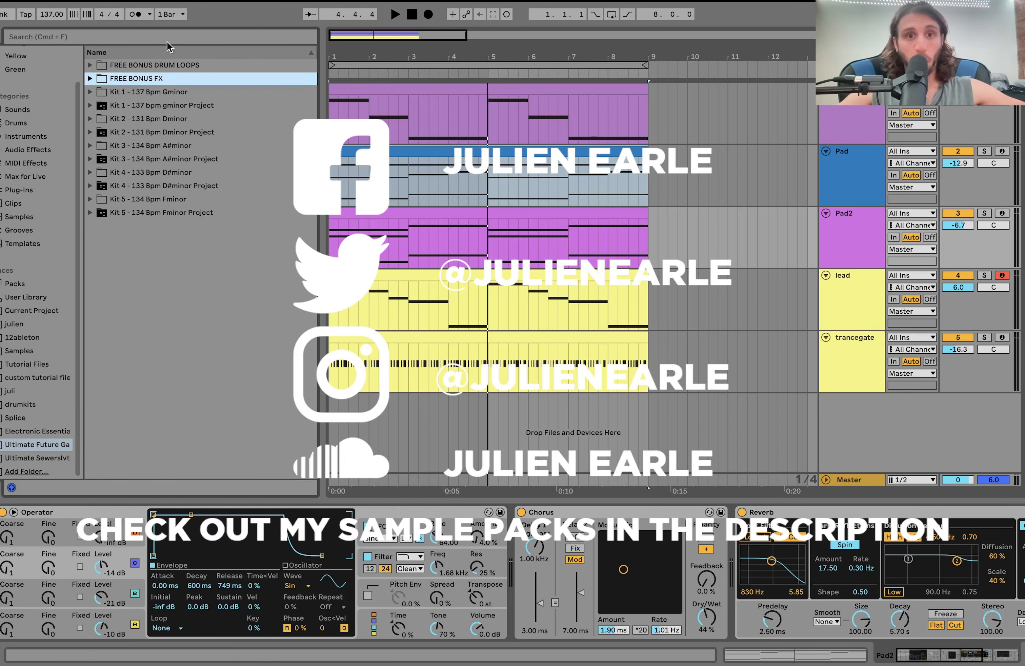
Return to the arrangement start, select bars 1 to 9 on the bass track and highlight the Kit 1 - 137 Bpm Gminor folder.
click(413, 108)
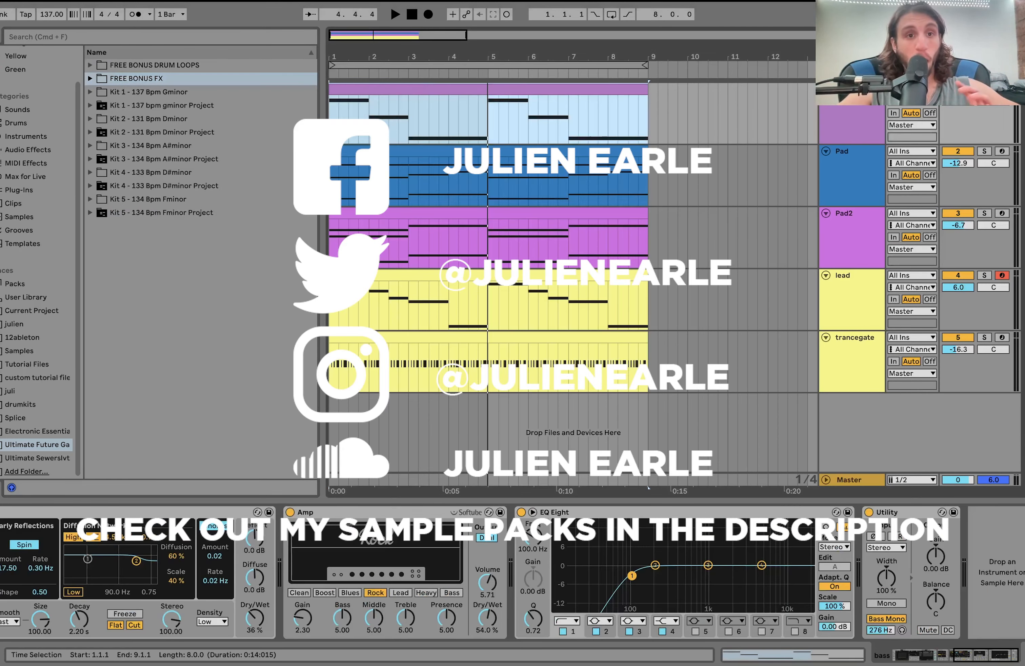
key(Home)
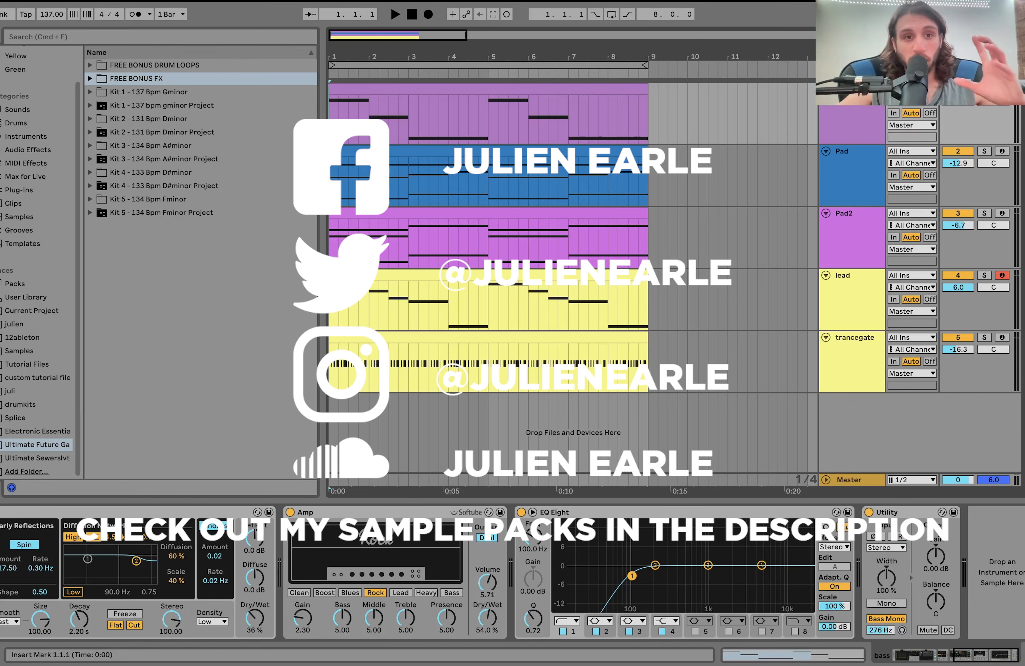
drag(331, 130, 643, 139)
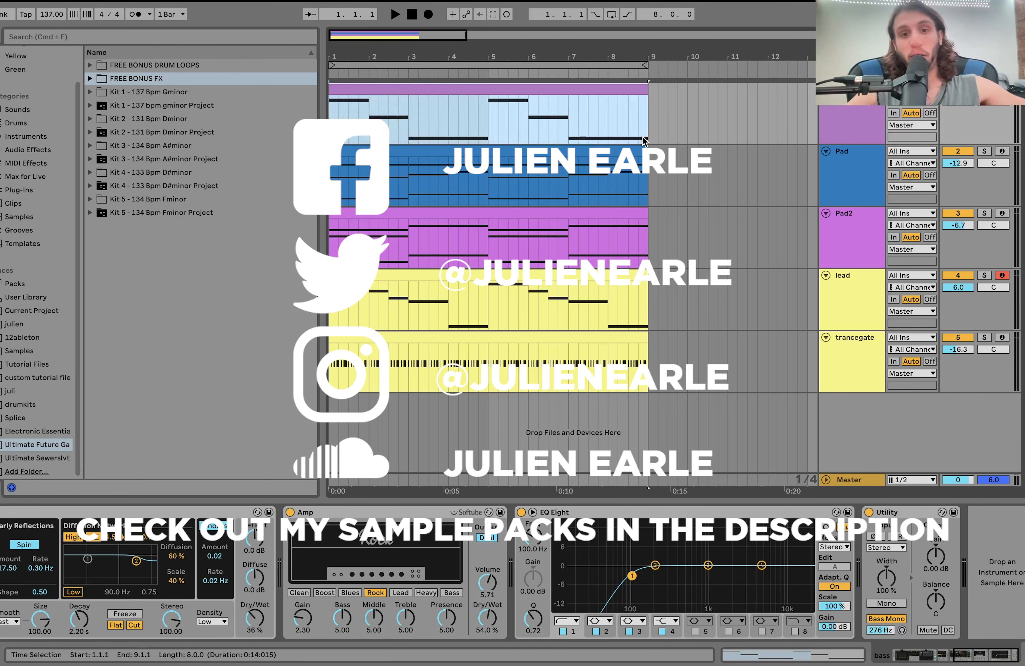
click(159, 91)
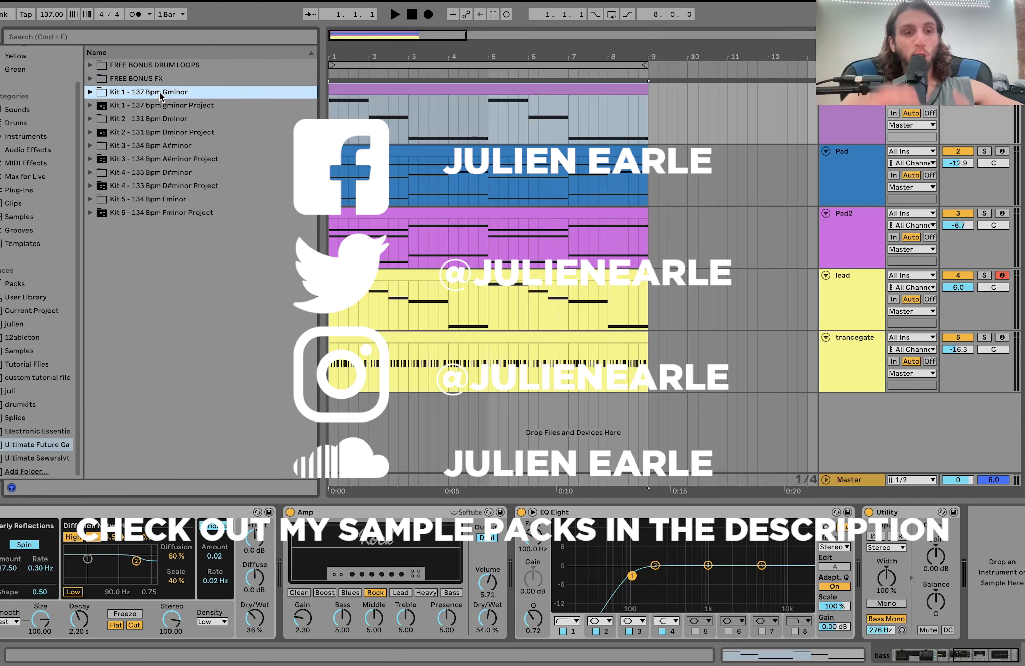